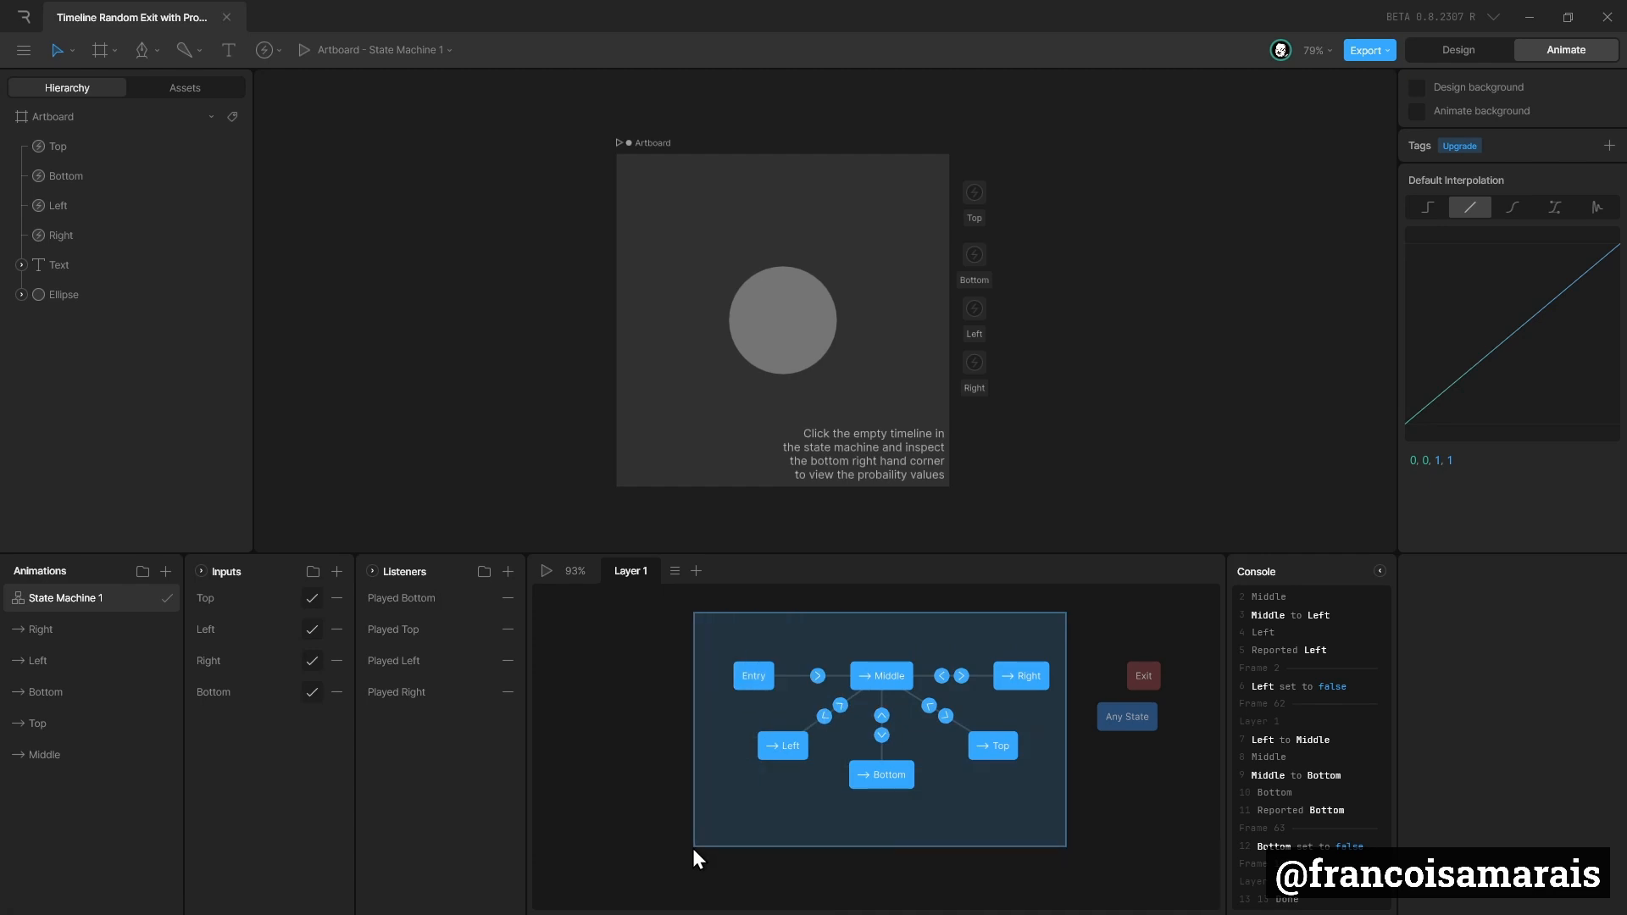
Play State Machine 1 several times to watch the order in which the circle's timelines are triggered.
left_click(716, 838)
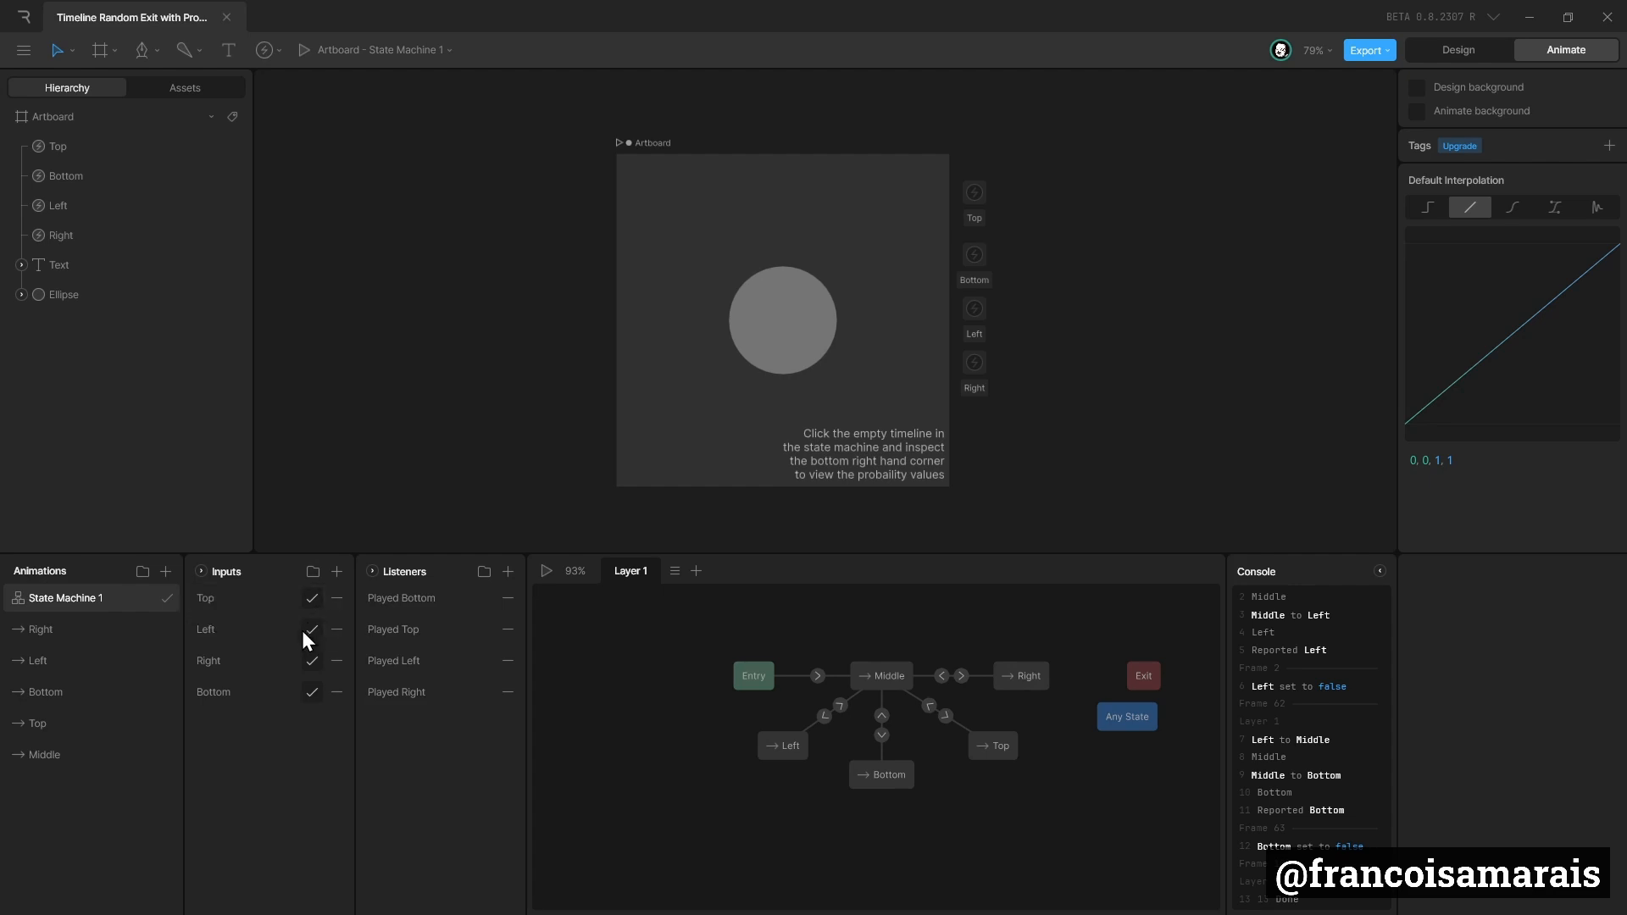
left_click(547, 571)
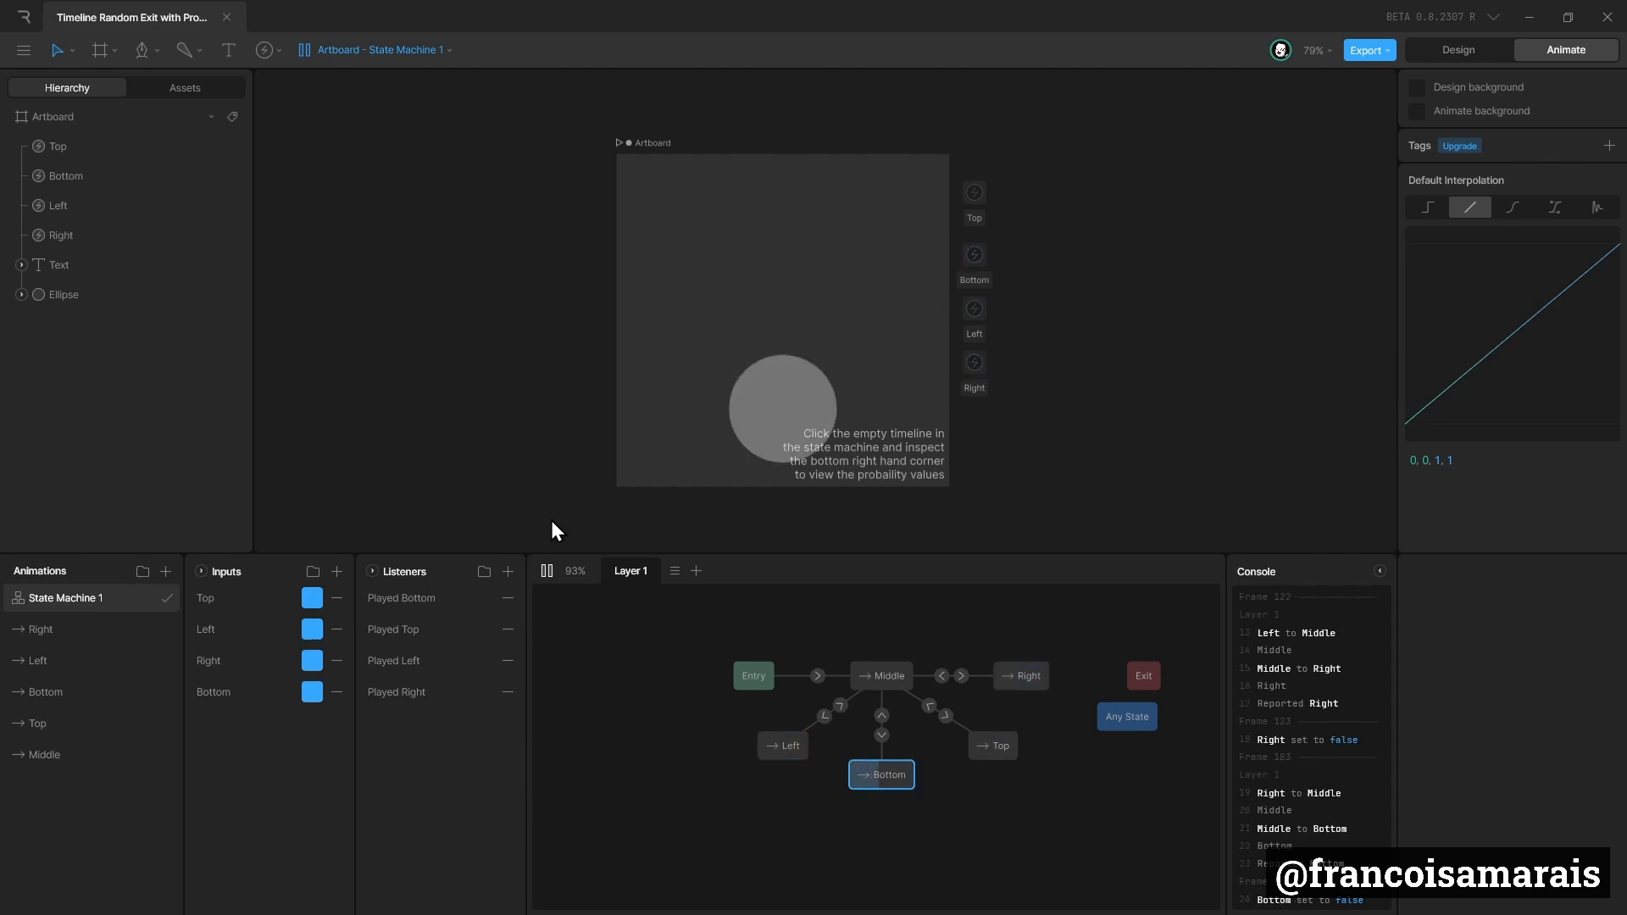
left_click(549, 575)
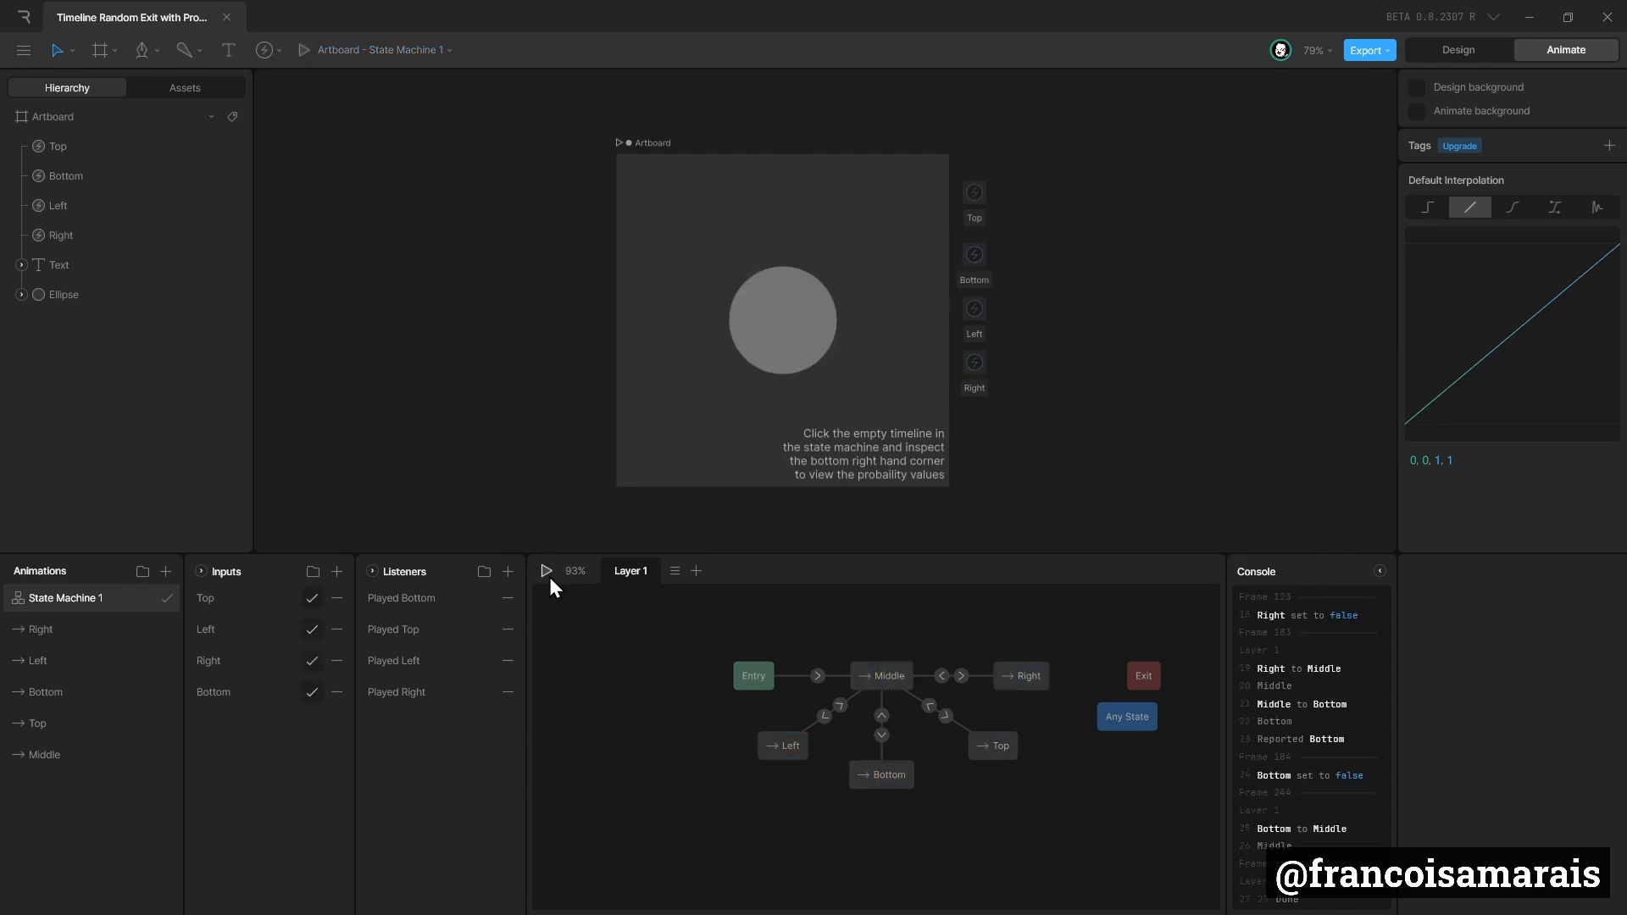
left_click(549, 575)
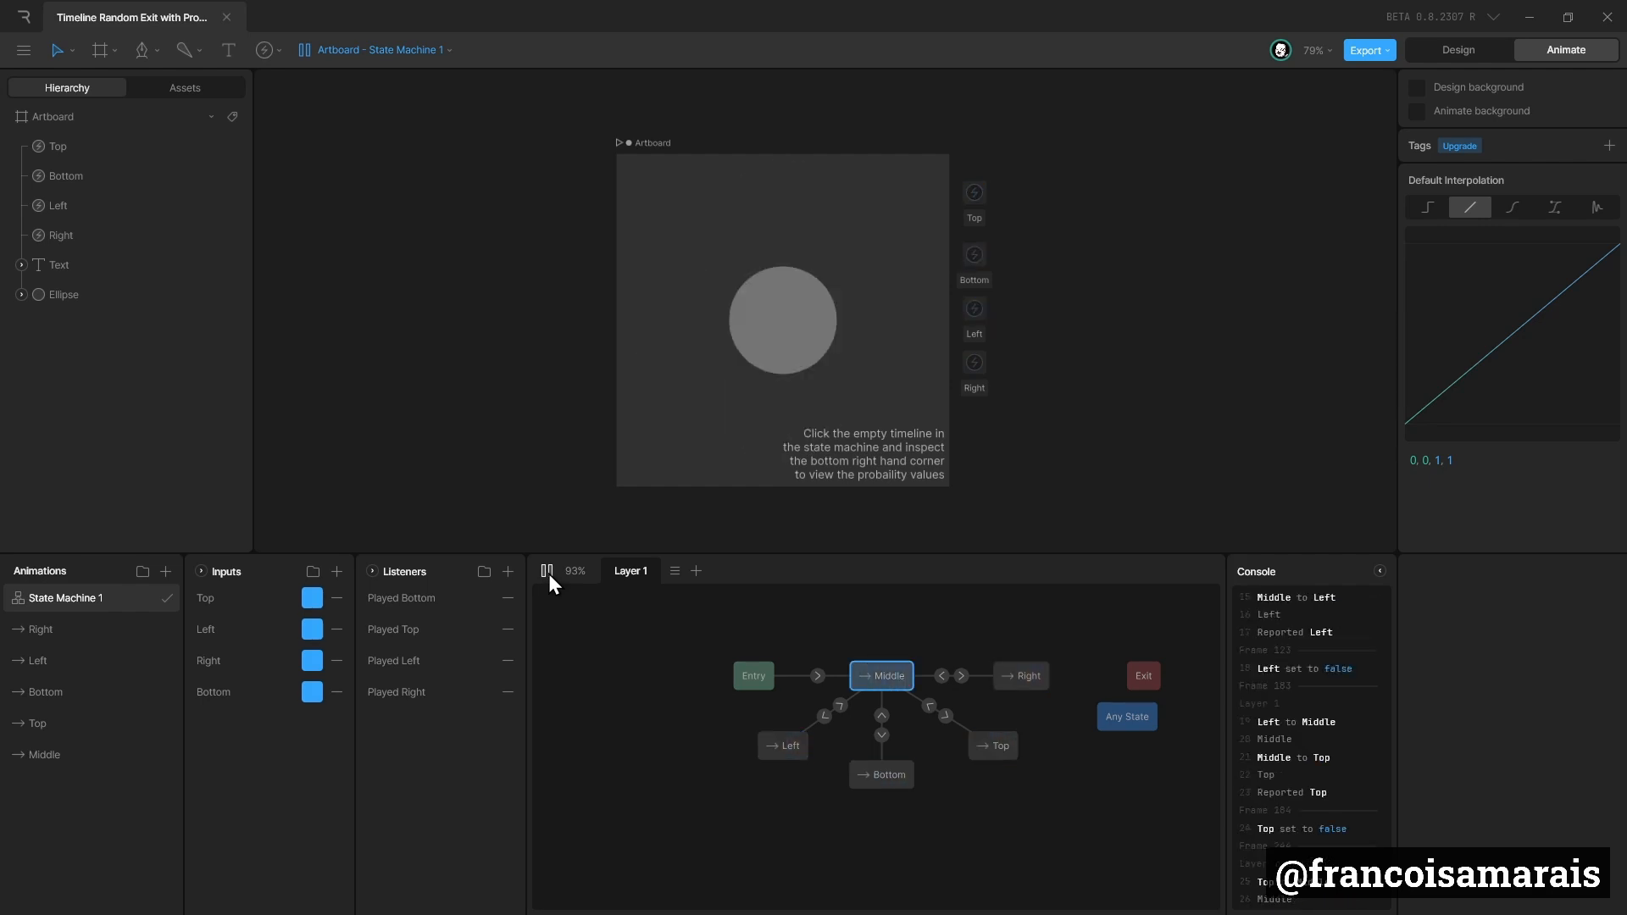
left_click(547, 571)
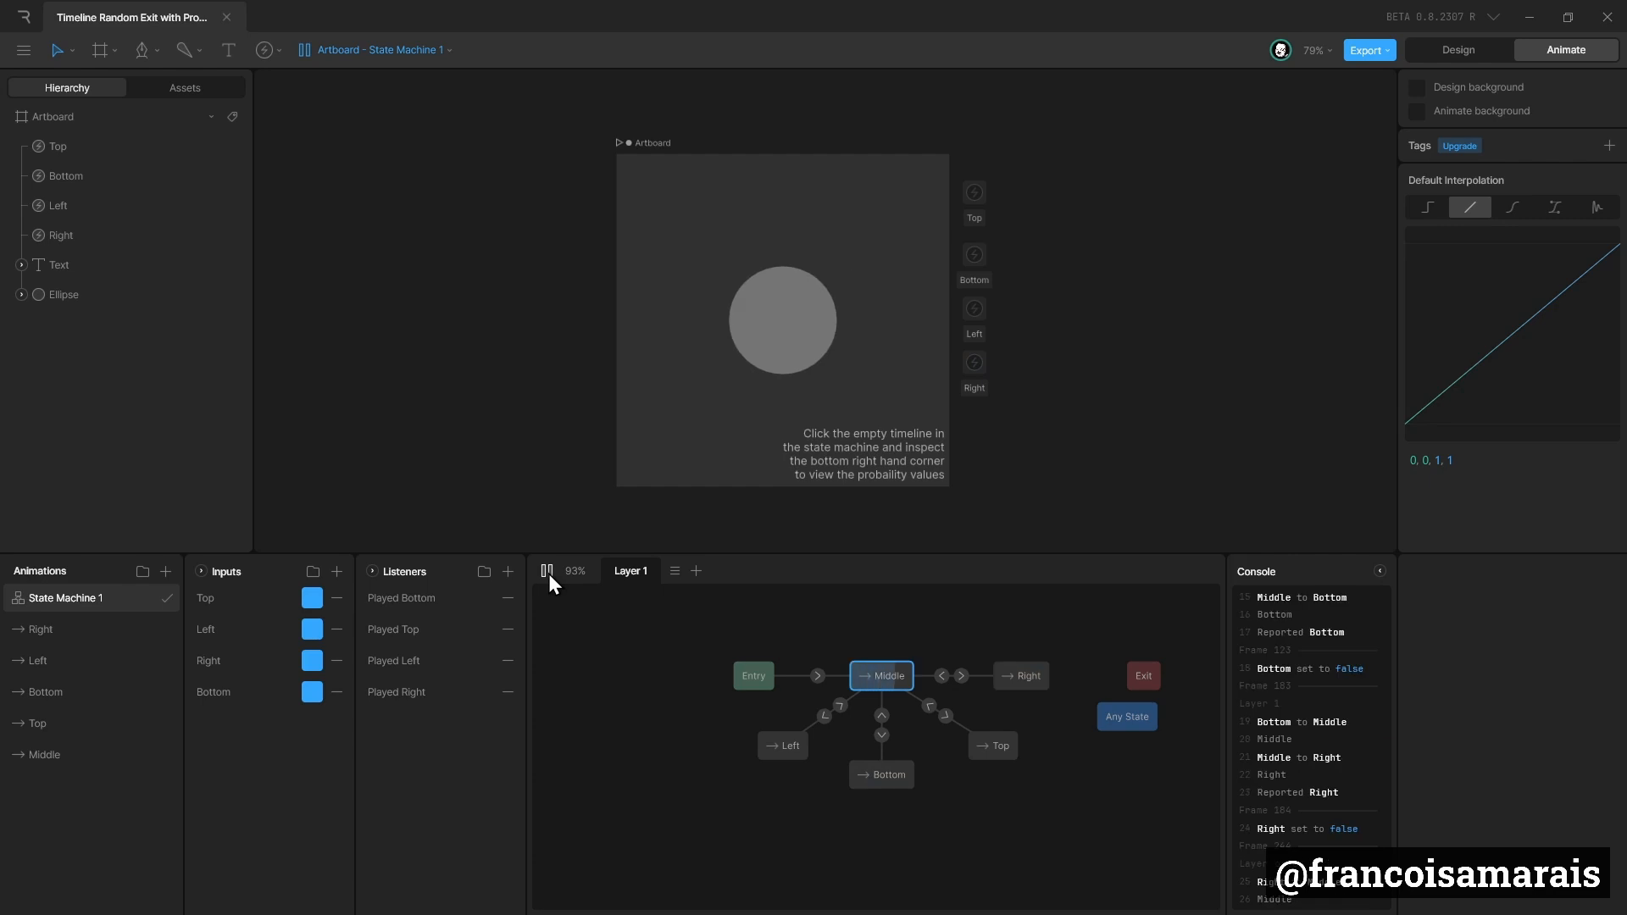
left_click(546, 571)
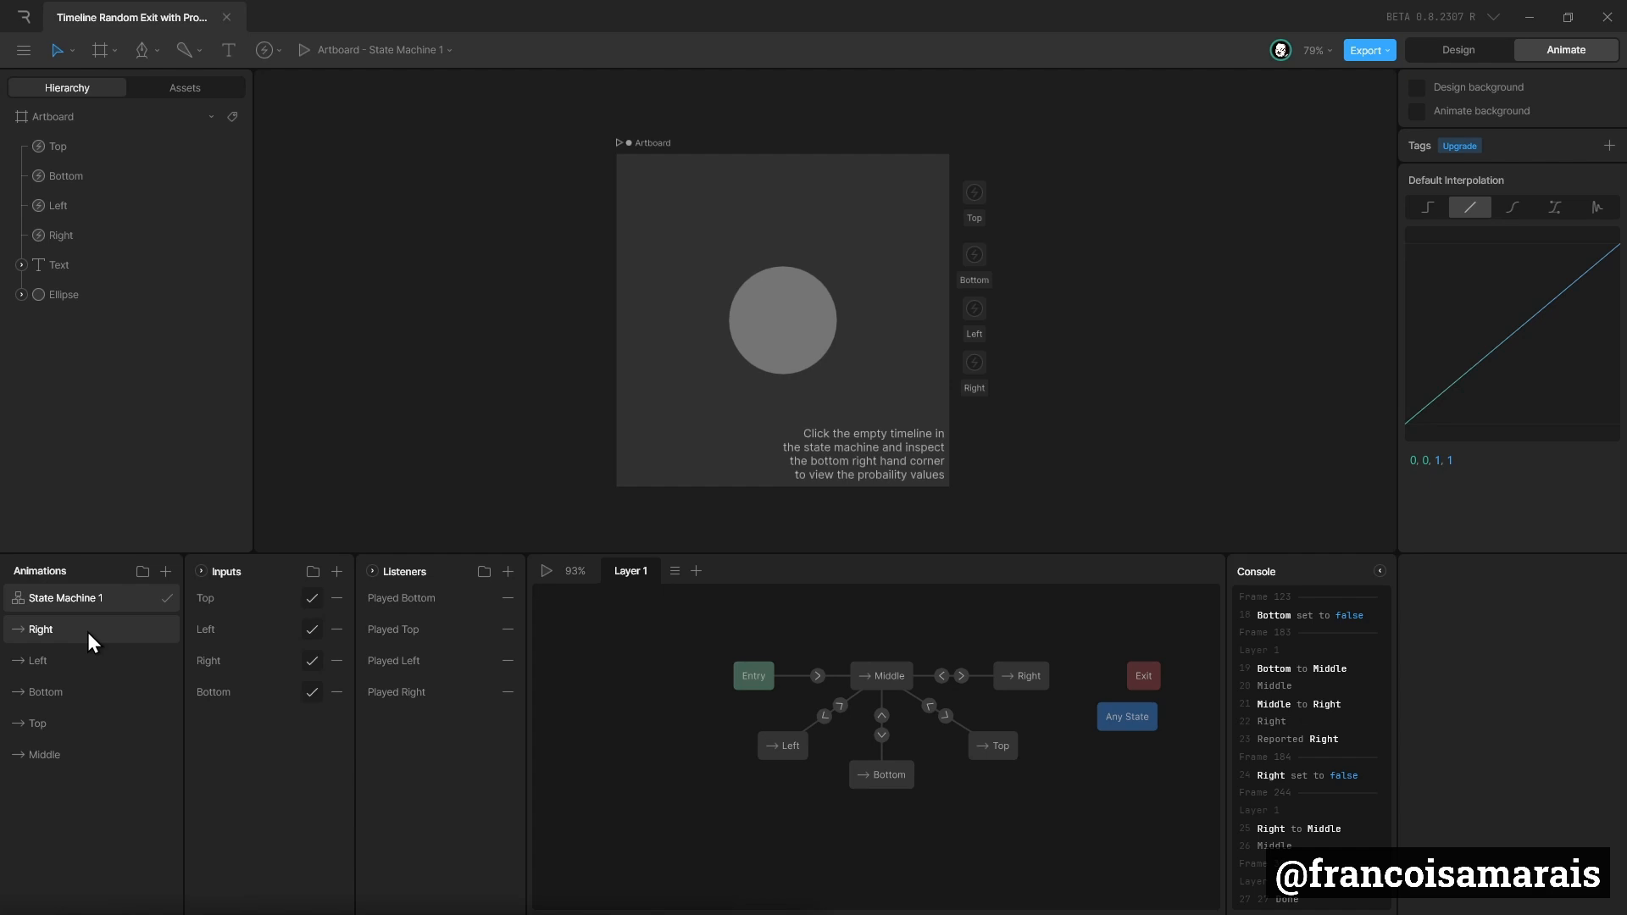
Duplicate the Middle timeline as Bottom Left, with the ellipse moved to X 81, Y 419 in the artboard's corner.
right_click(74, 761)
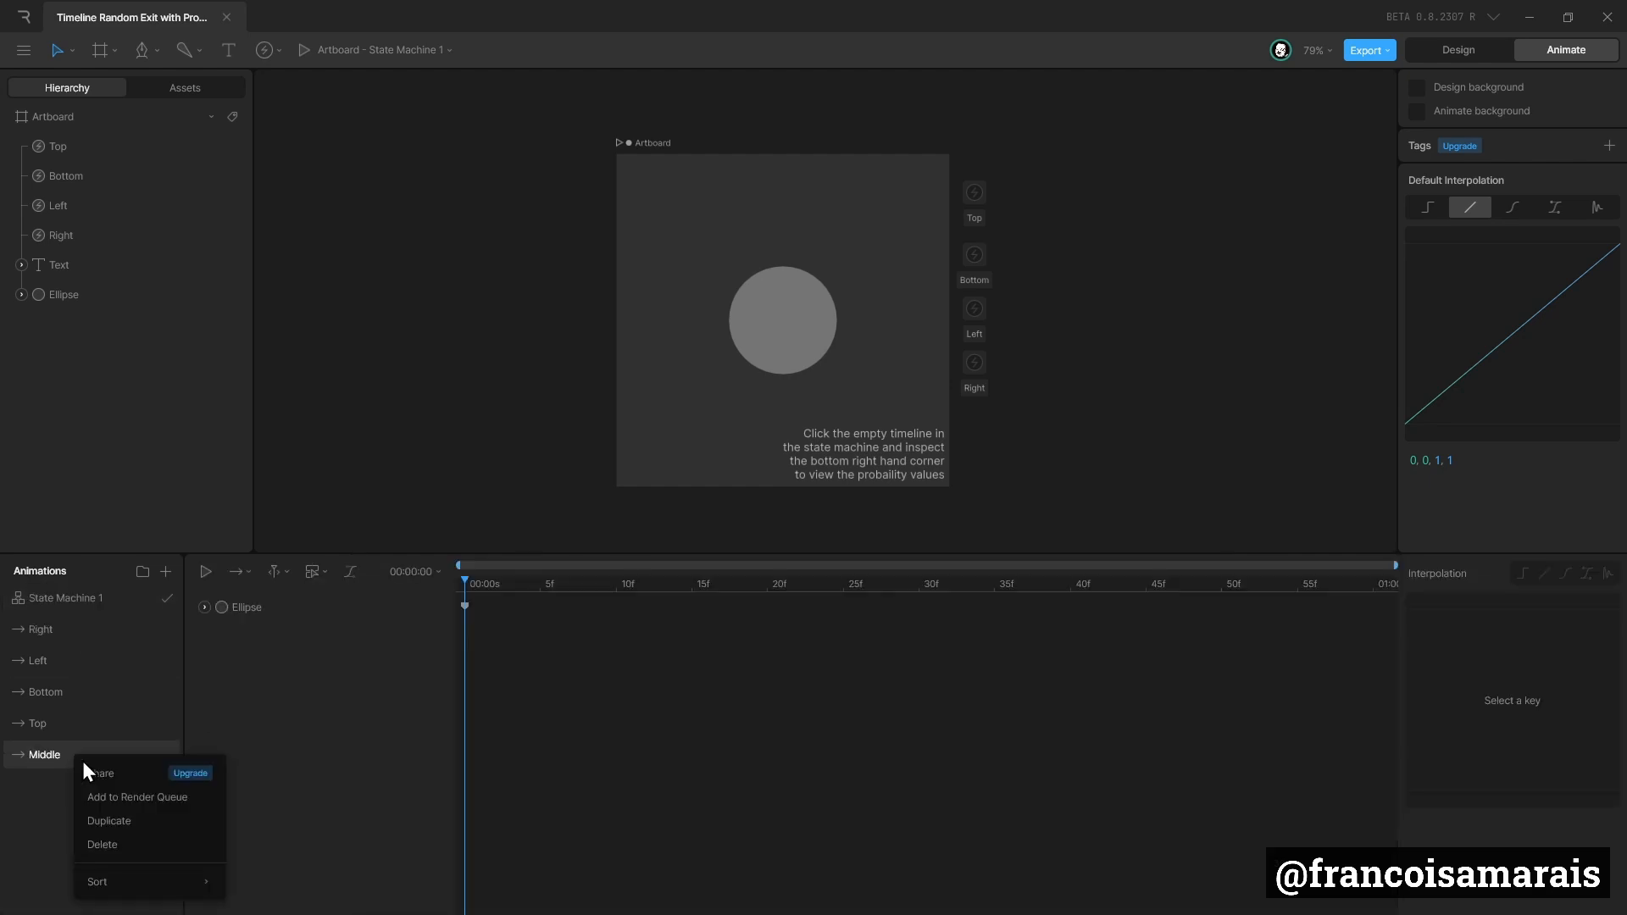
left_click(134, 821)
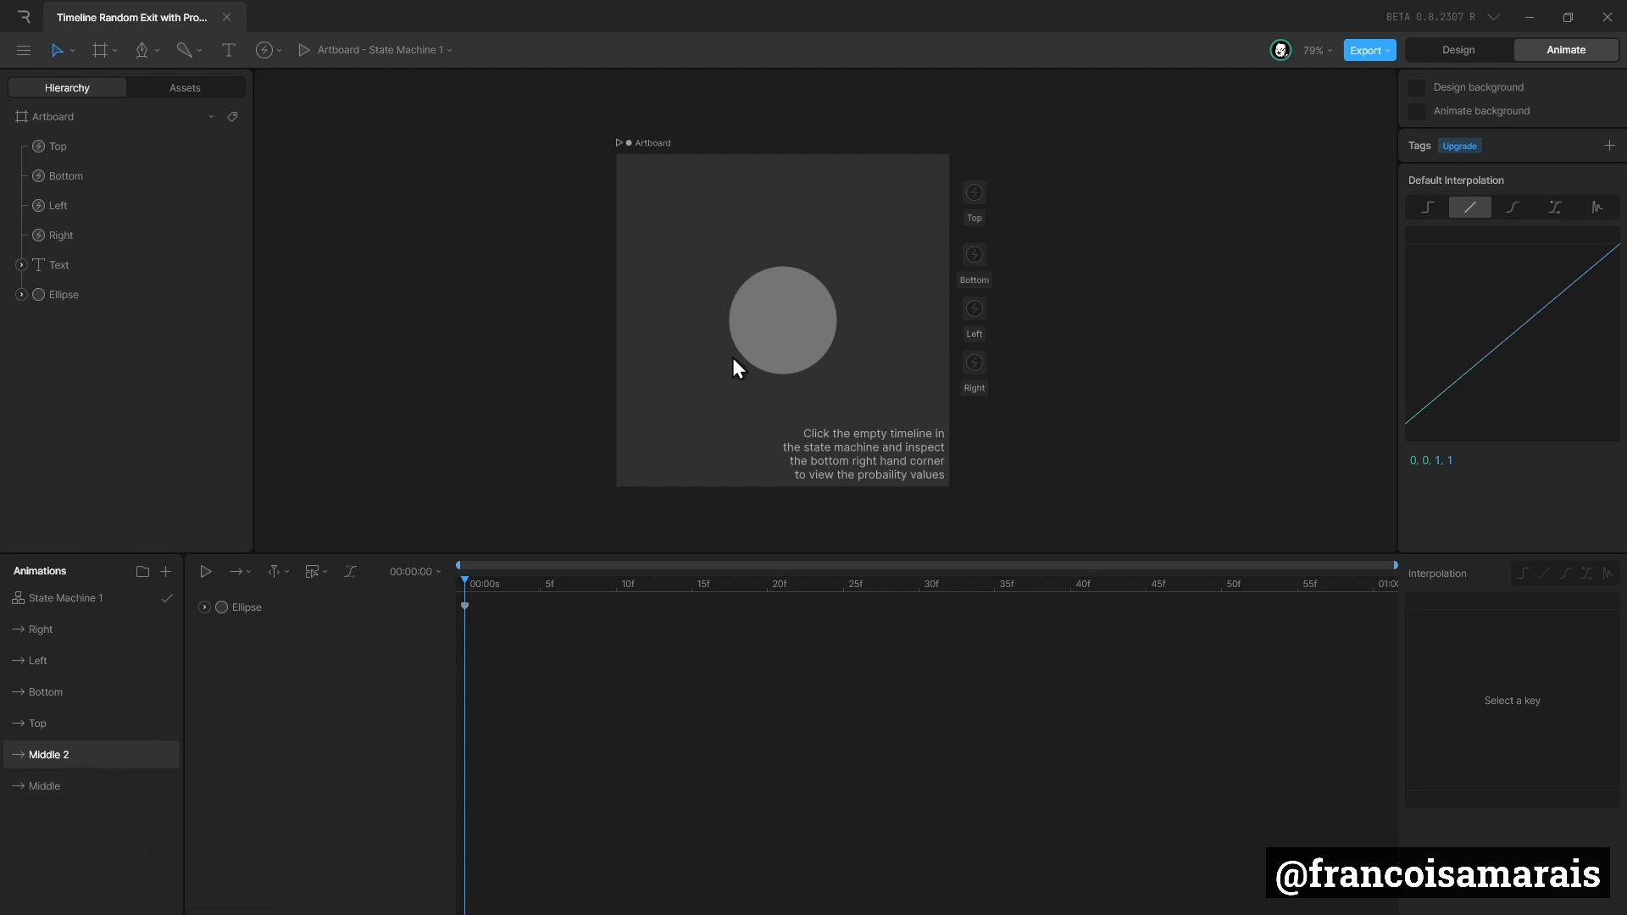
left_click_drag(755, 343, 639, 458)
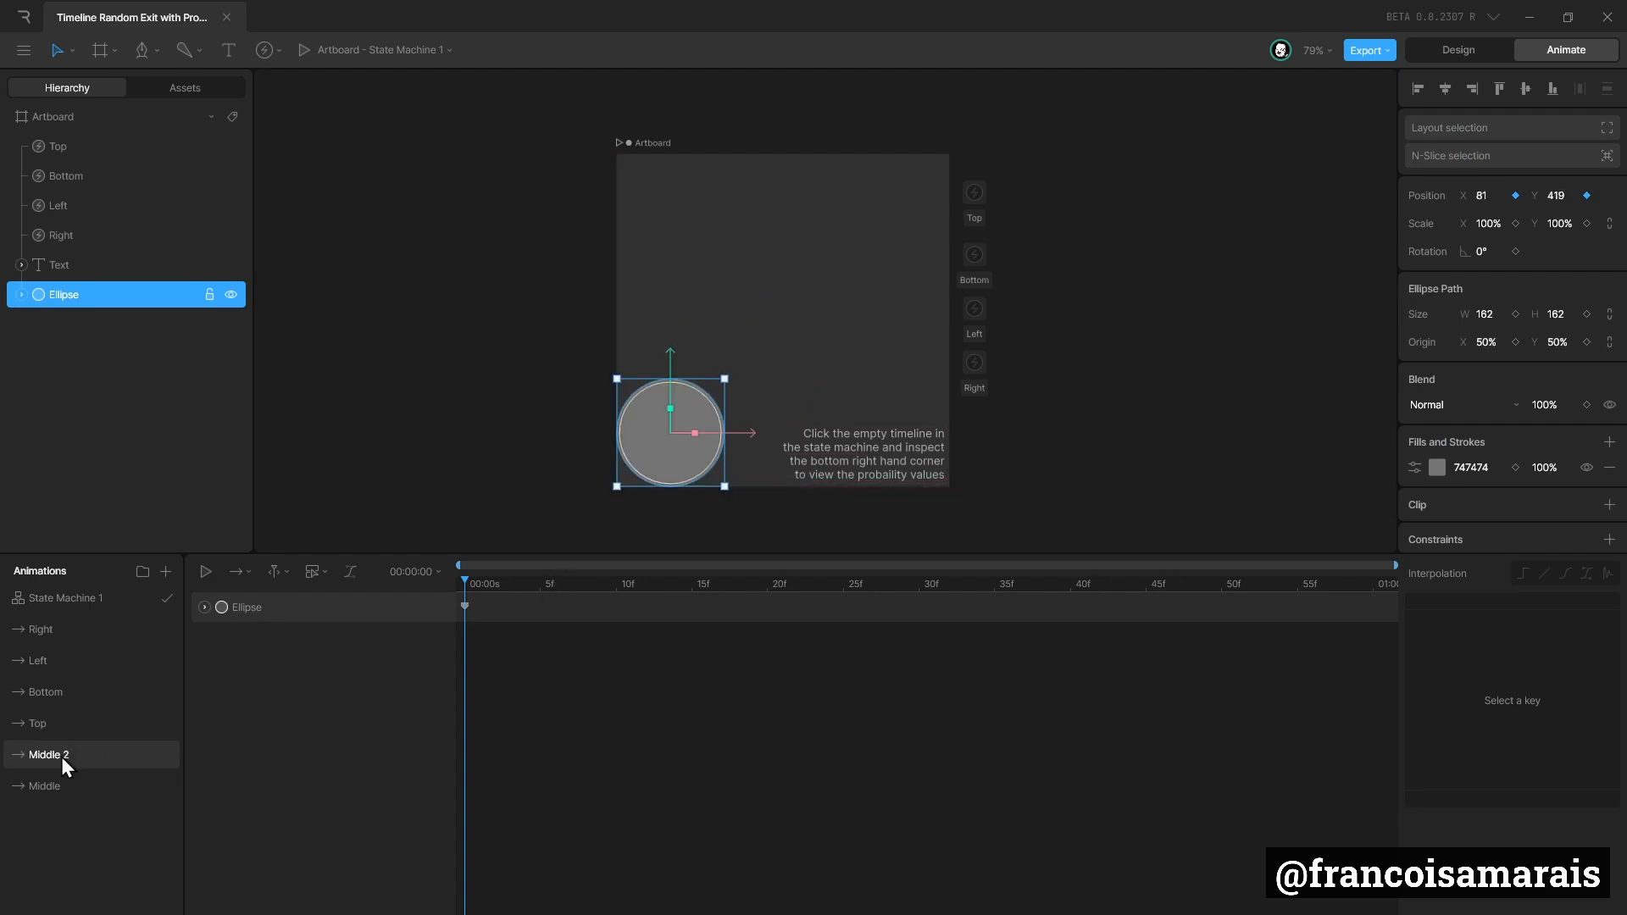
type("Bottom Left")
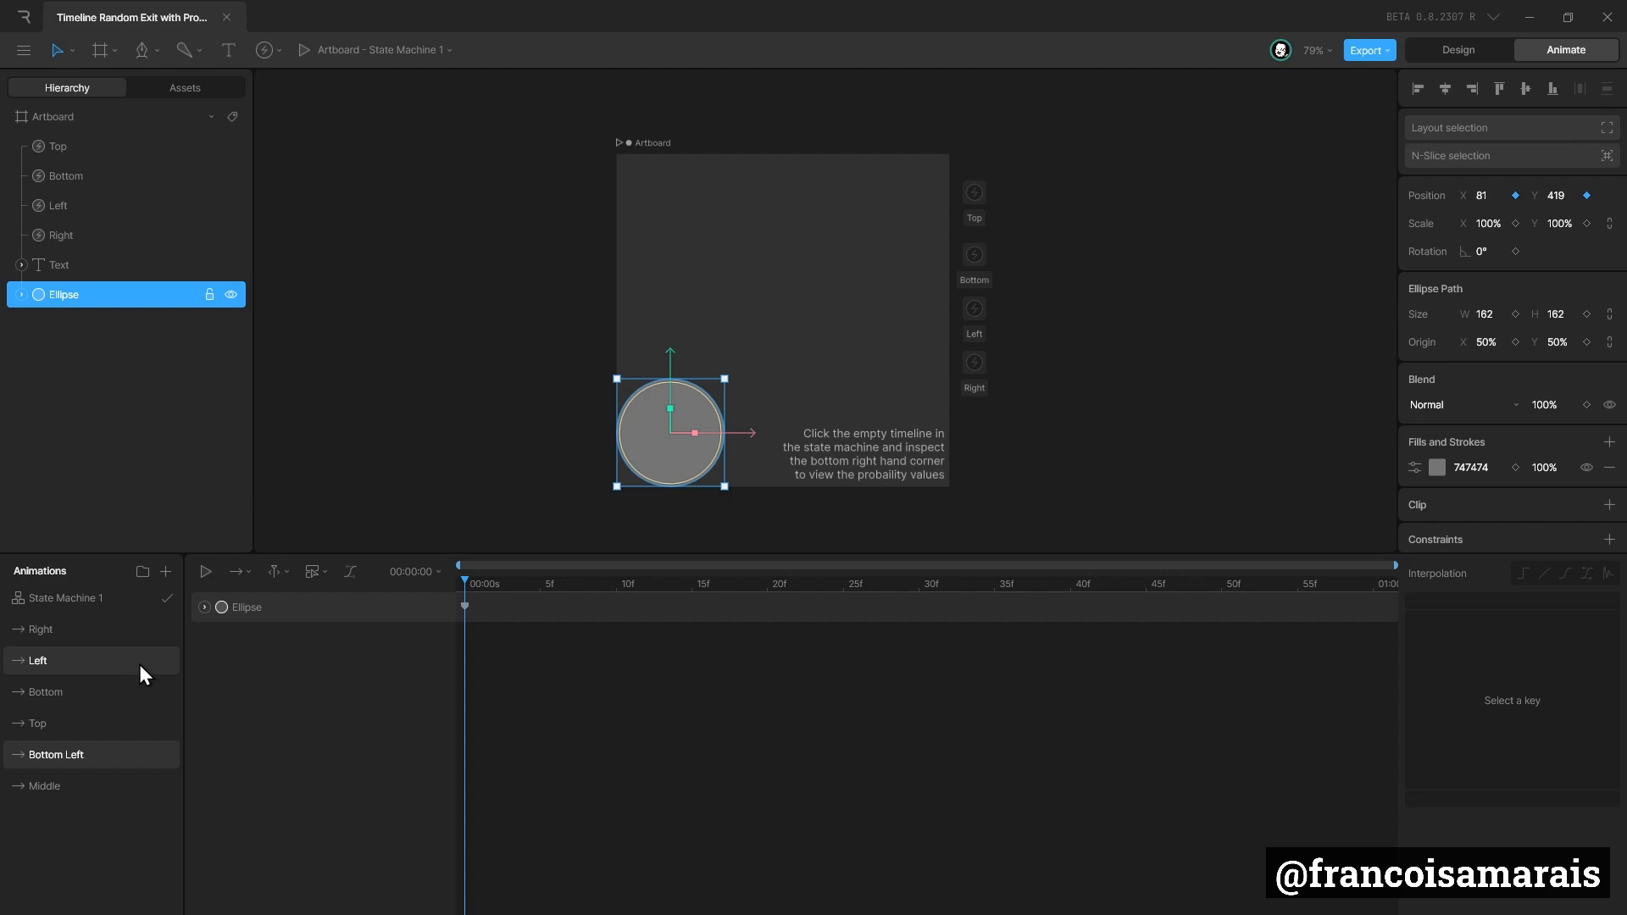
Add the Bottom Left timeline to State Machine 1 above Middle and connect the two states with transitions in both directions.
left_click(120, 600)
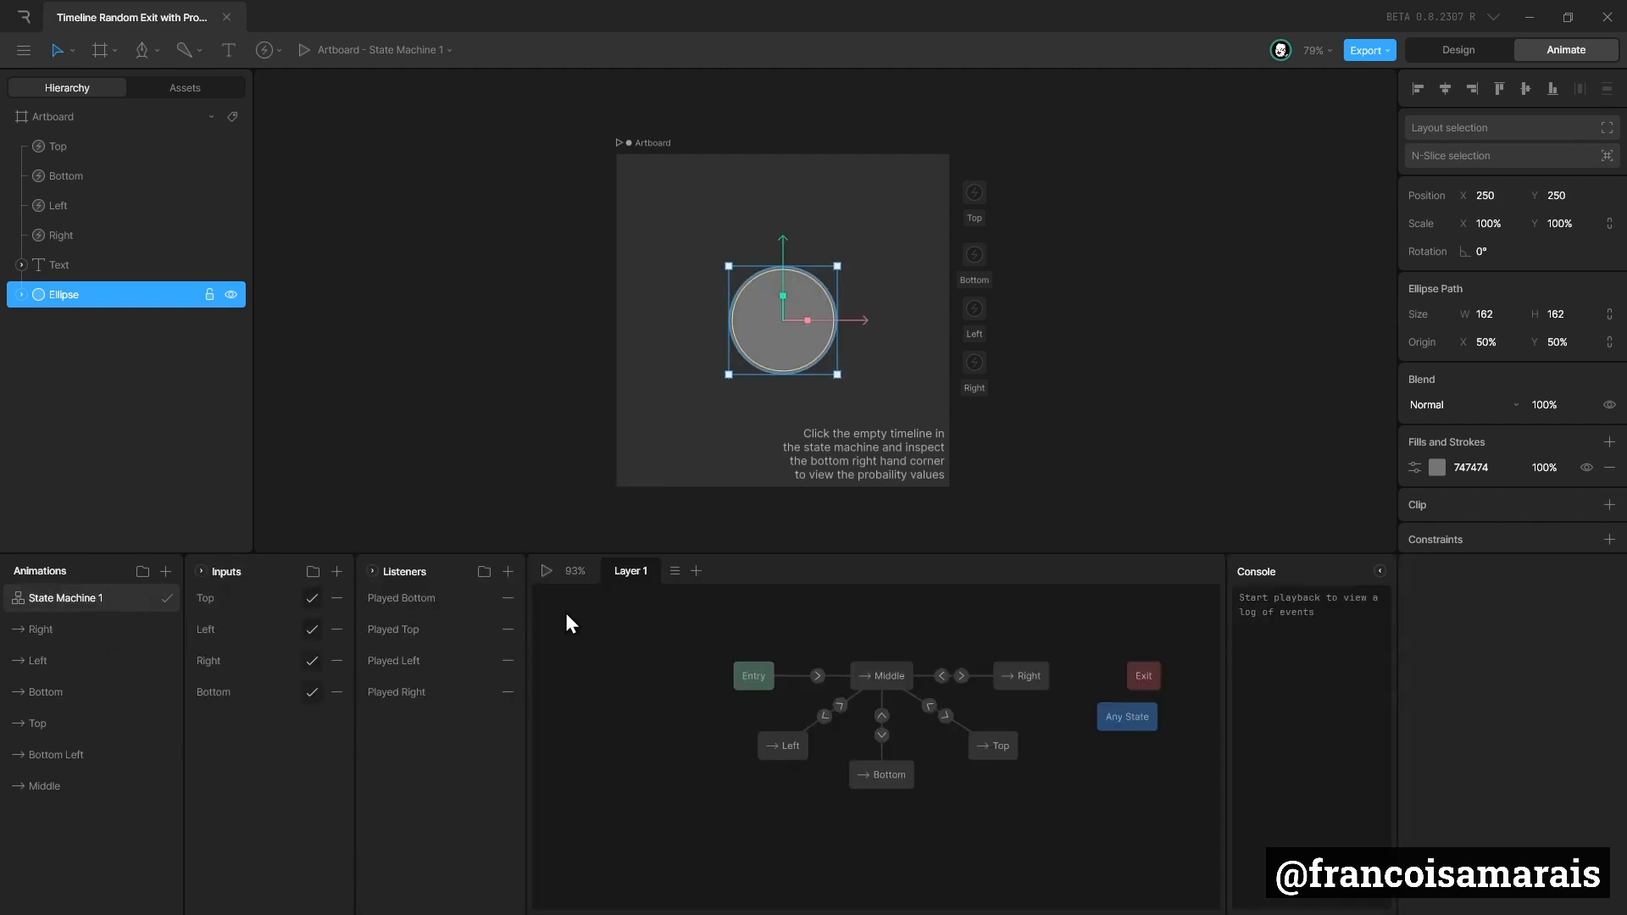
left_click_drag(124, 754, 765, 653)
left_click_drag(885, 601, 883, 593)
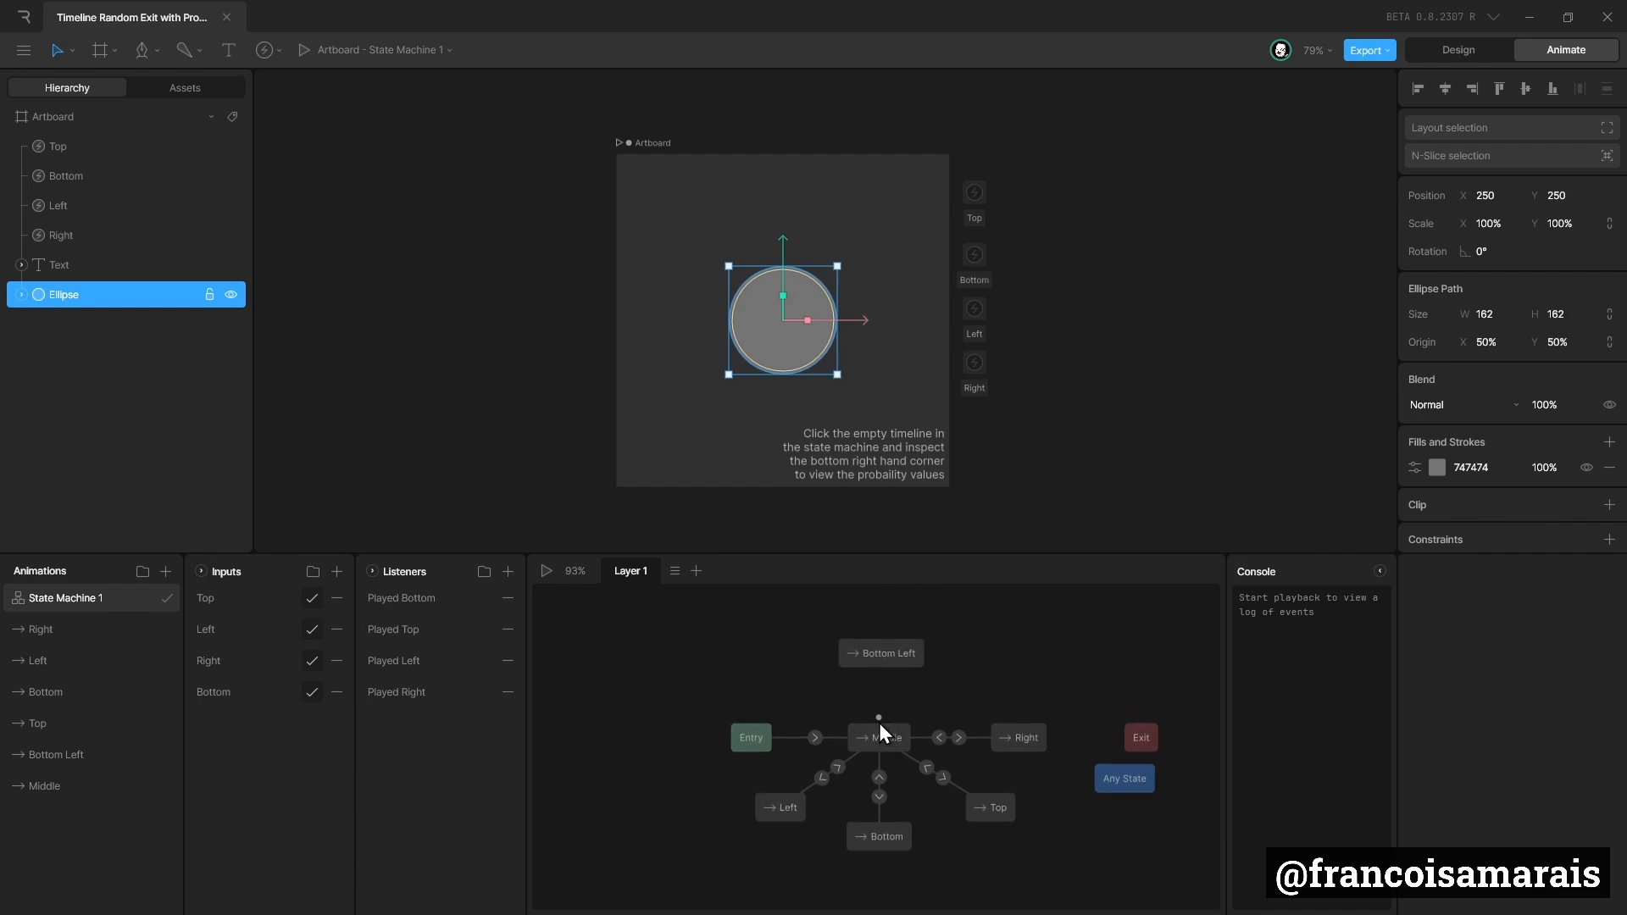
left_click_drag(878, 724, 879, 648)
left_click(878, 646)
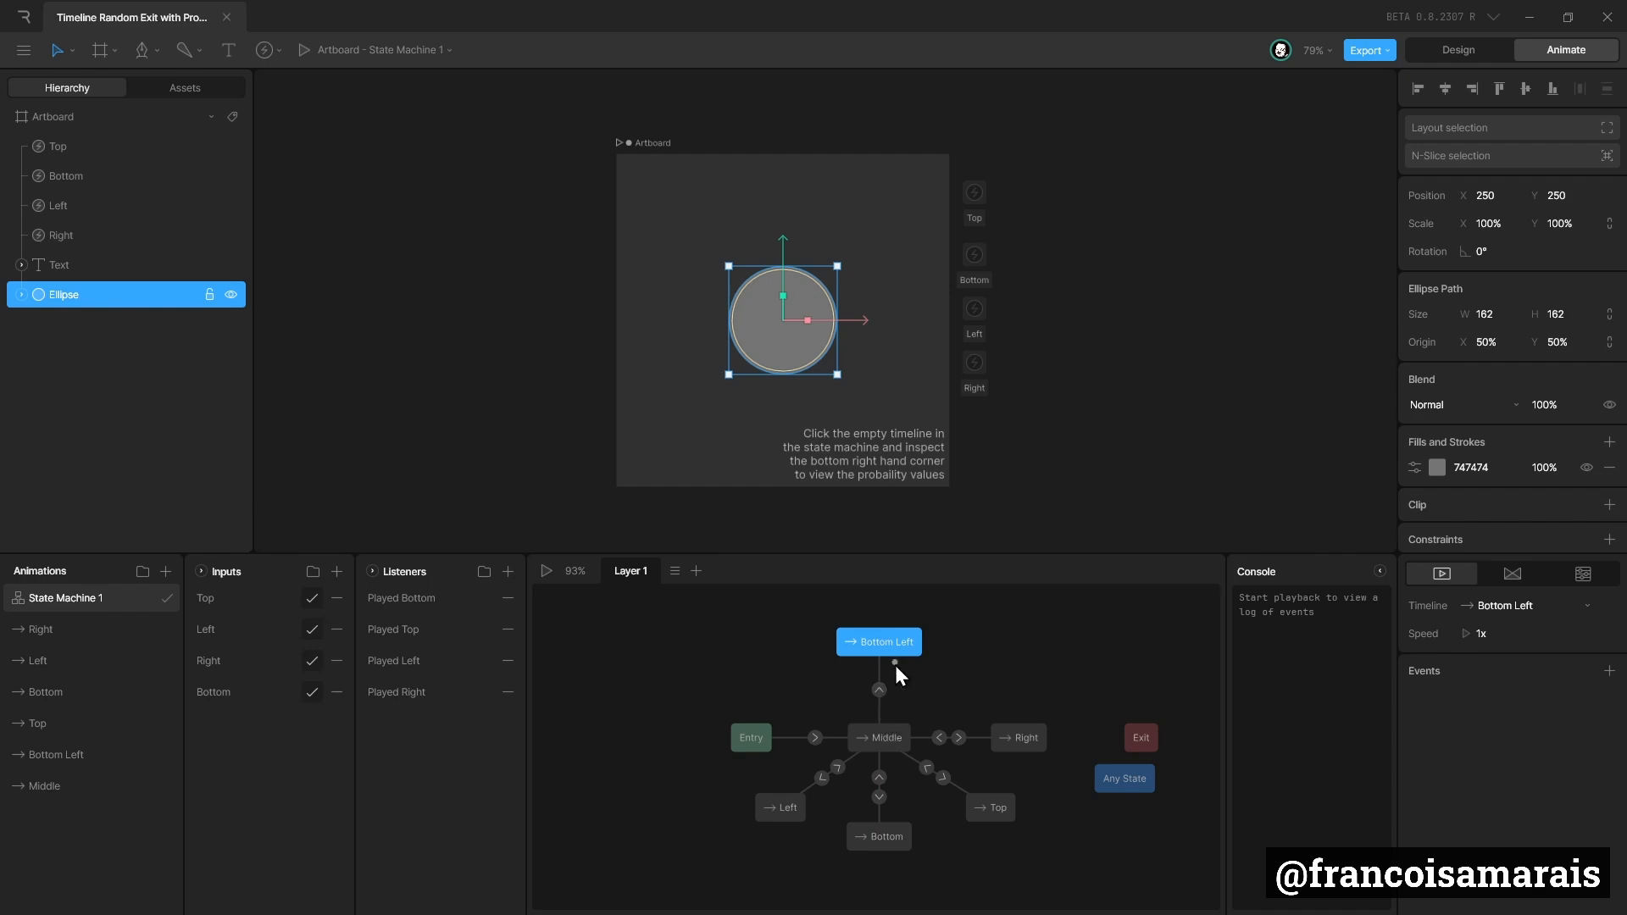
left_click_drag(892, 727, 893, 729)
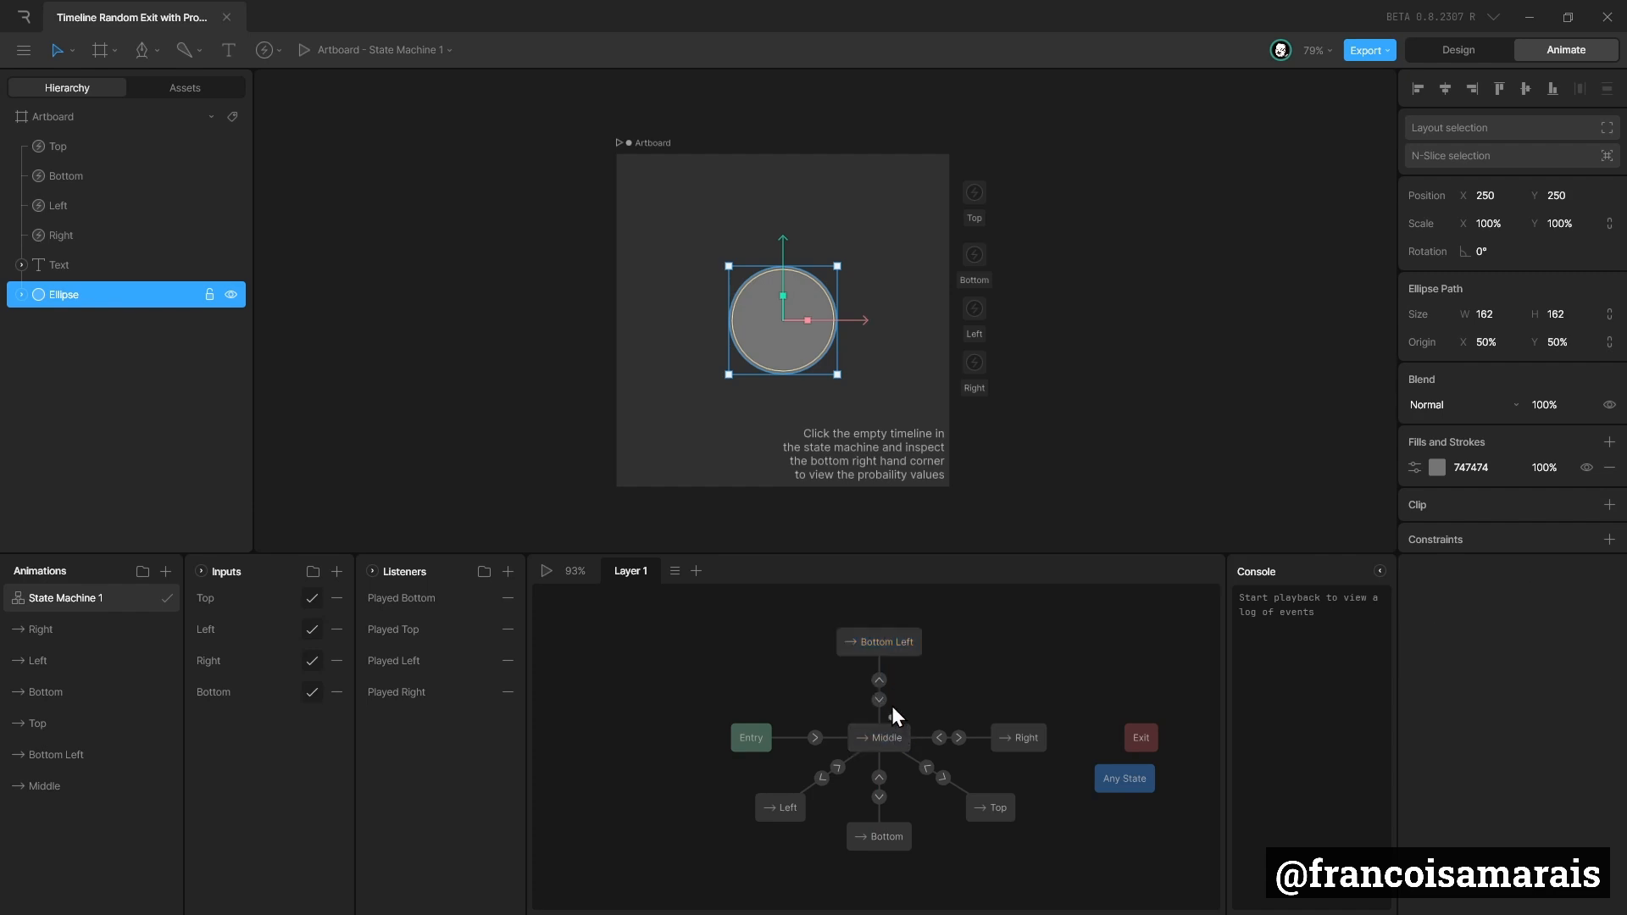
Play the state machine and compare the settings of the Bottom Left transitions with the Middle to Right transition.
left_click(541, 571)
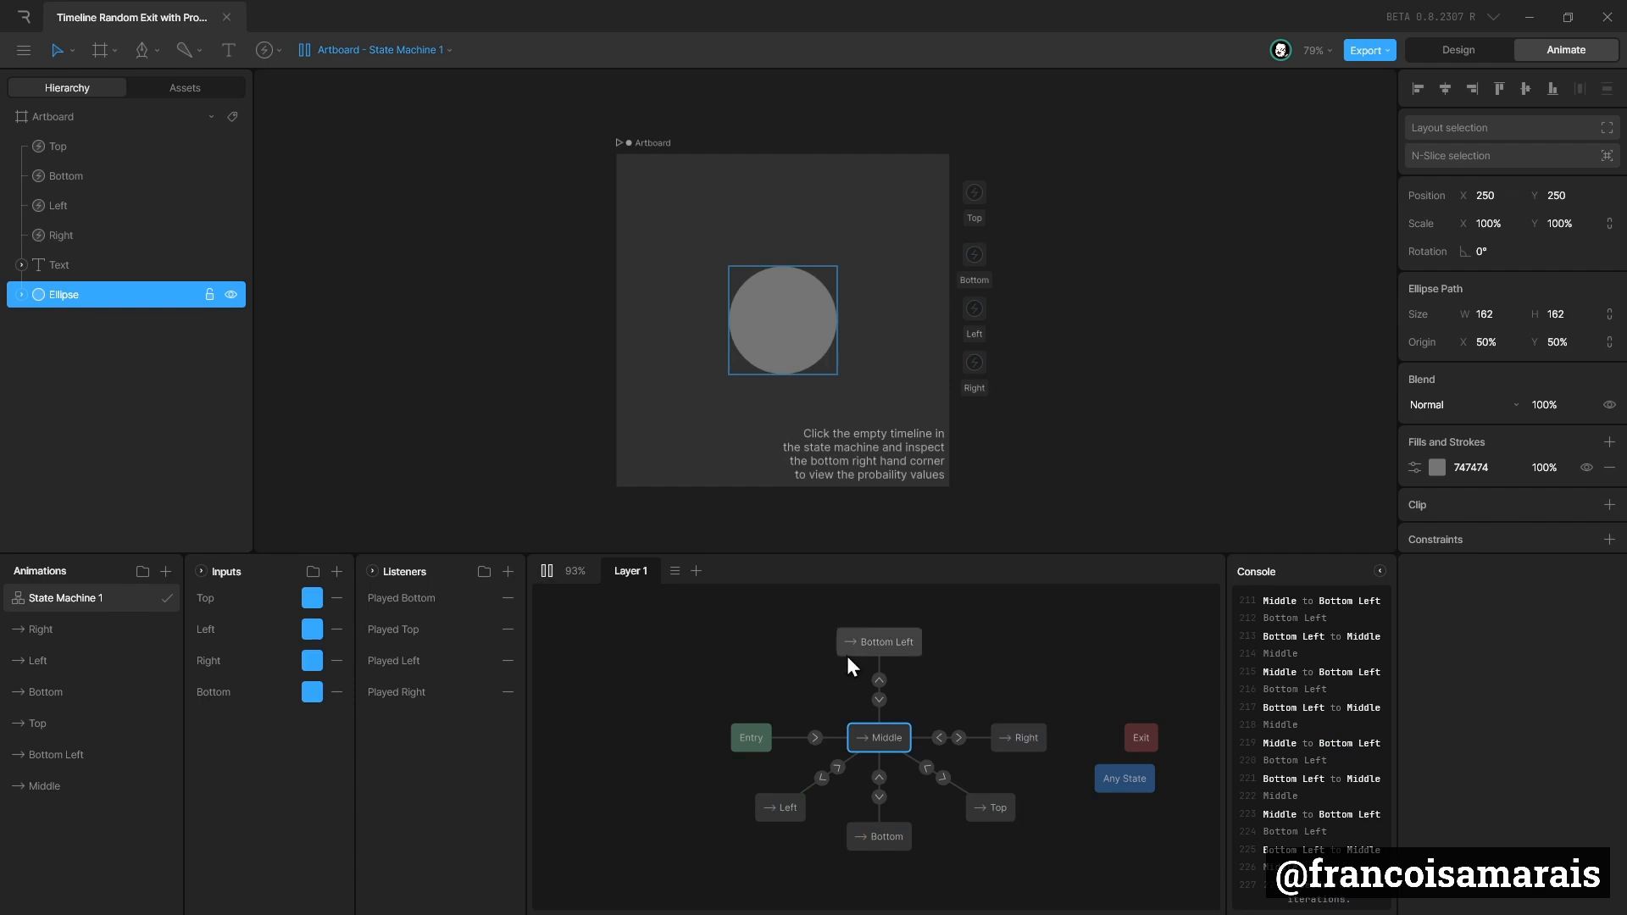
left_click(882, 699)
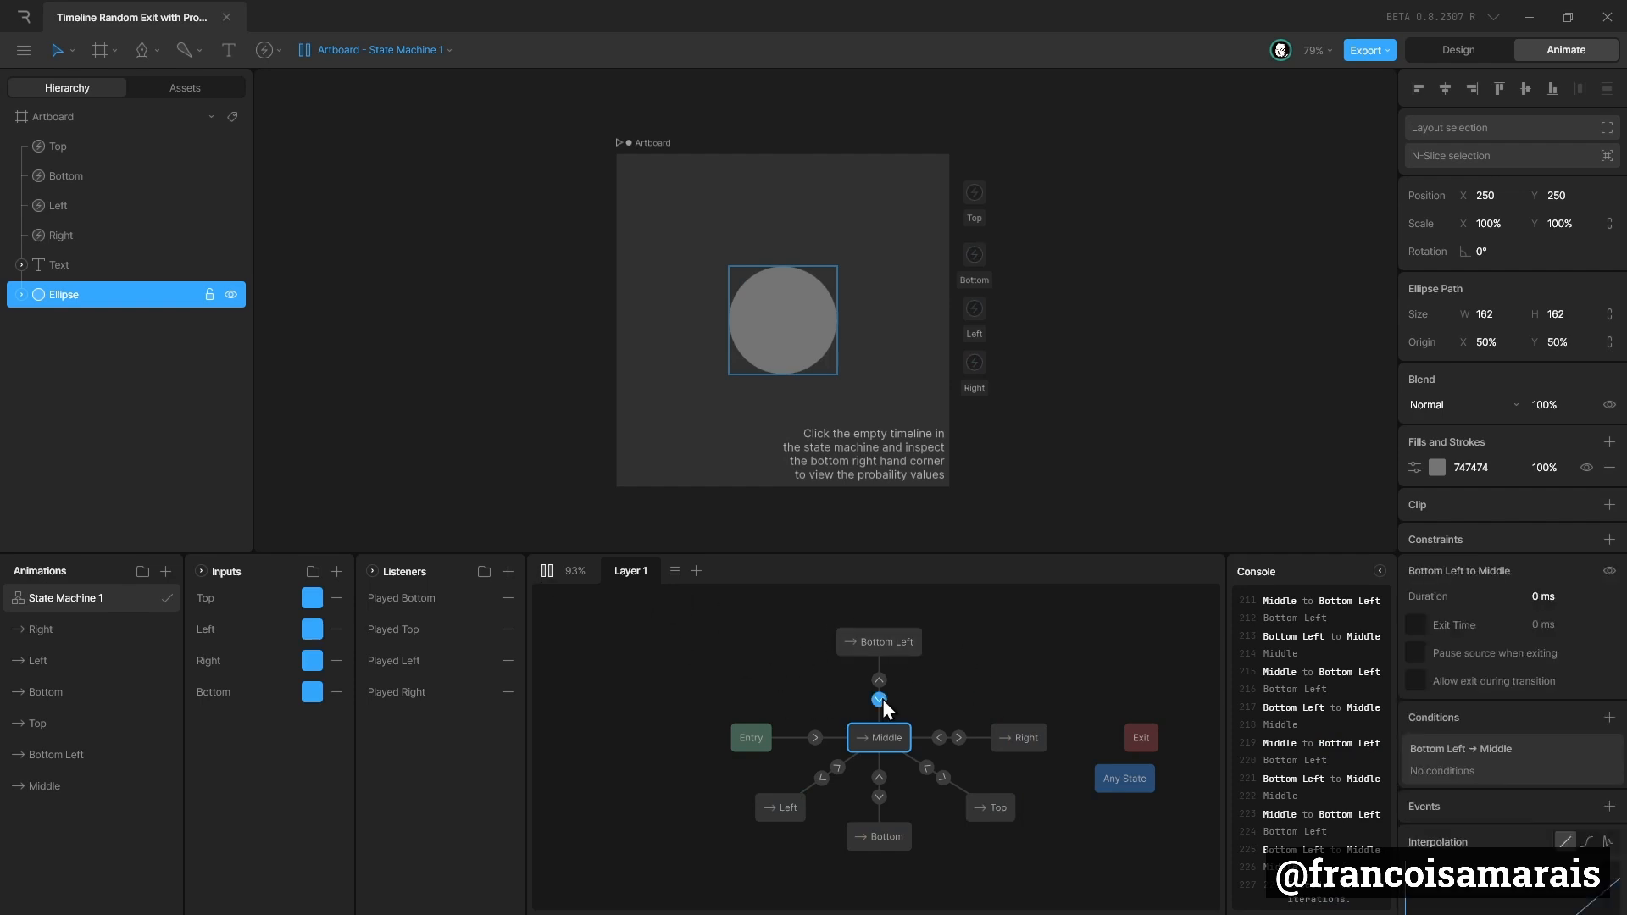
left_click(885, 678)
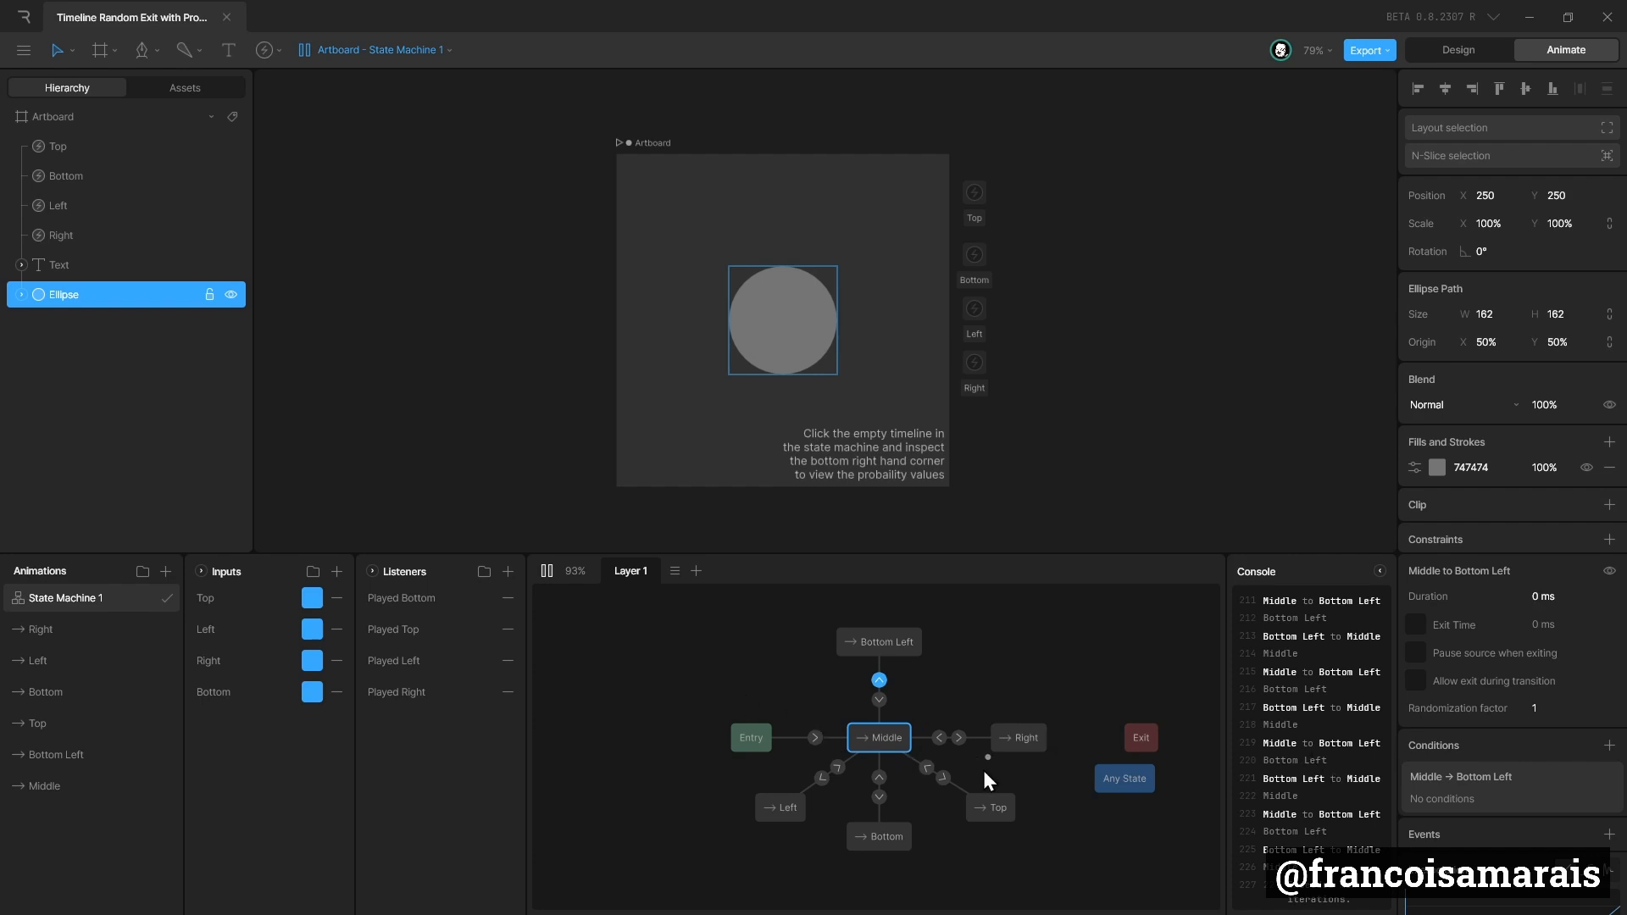
left_click(958, 739)
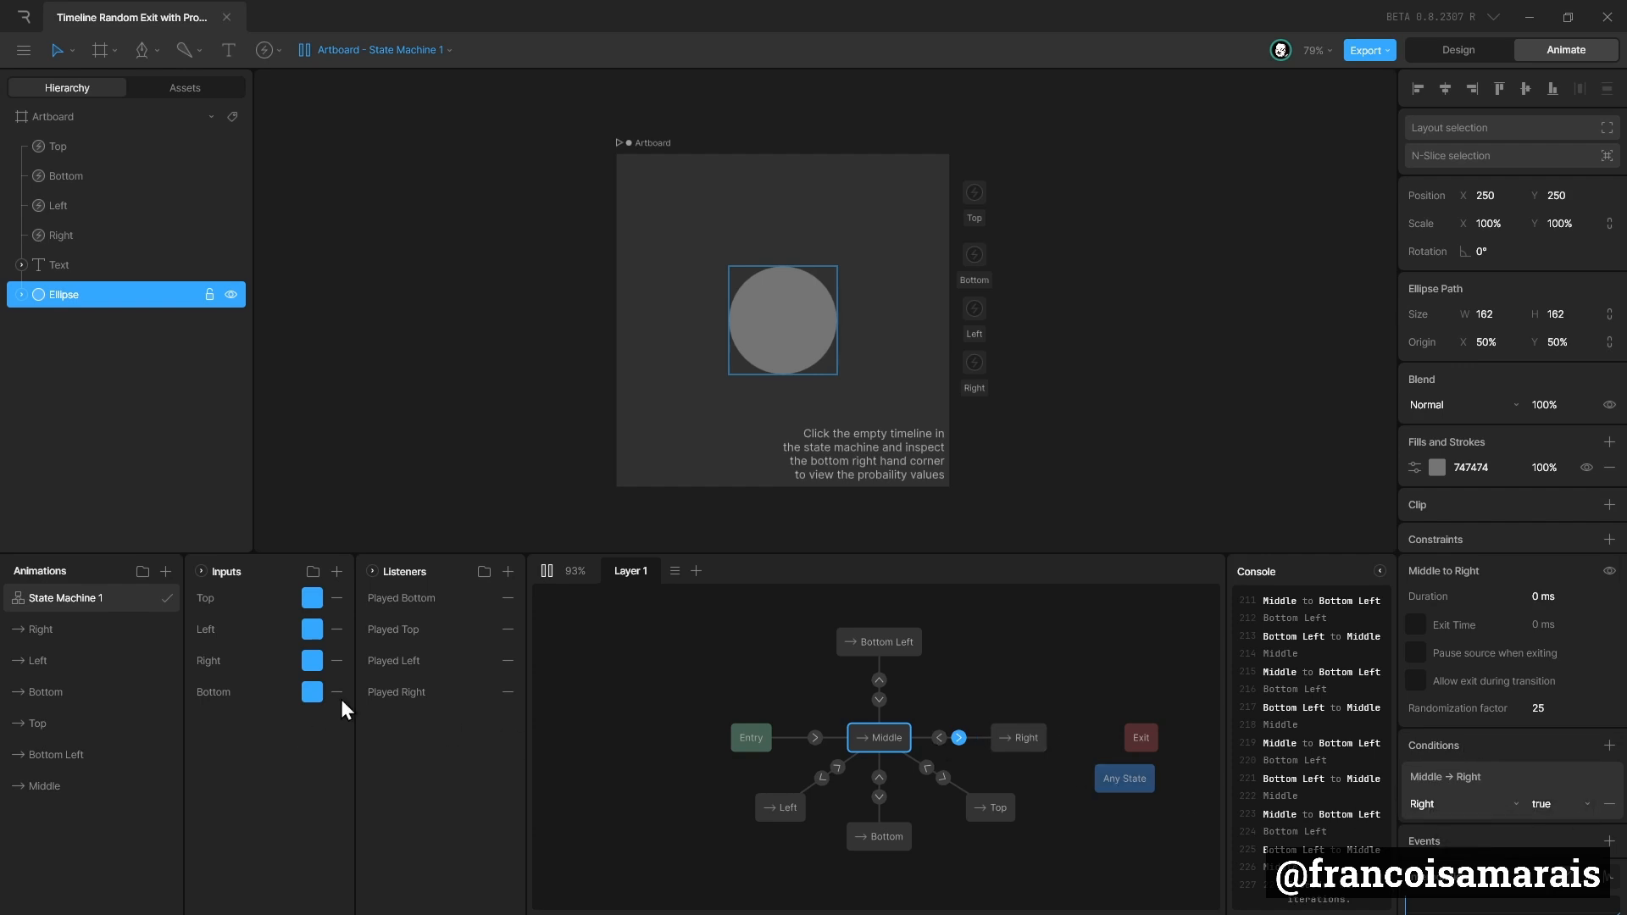
Add a boolean input named Bottom Left to the state machine.
left_click(337, 571)
left_click(380, 630)
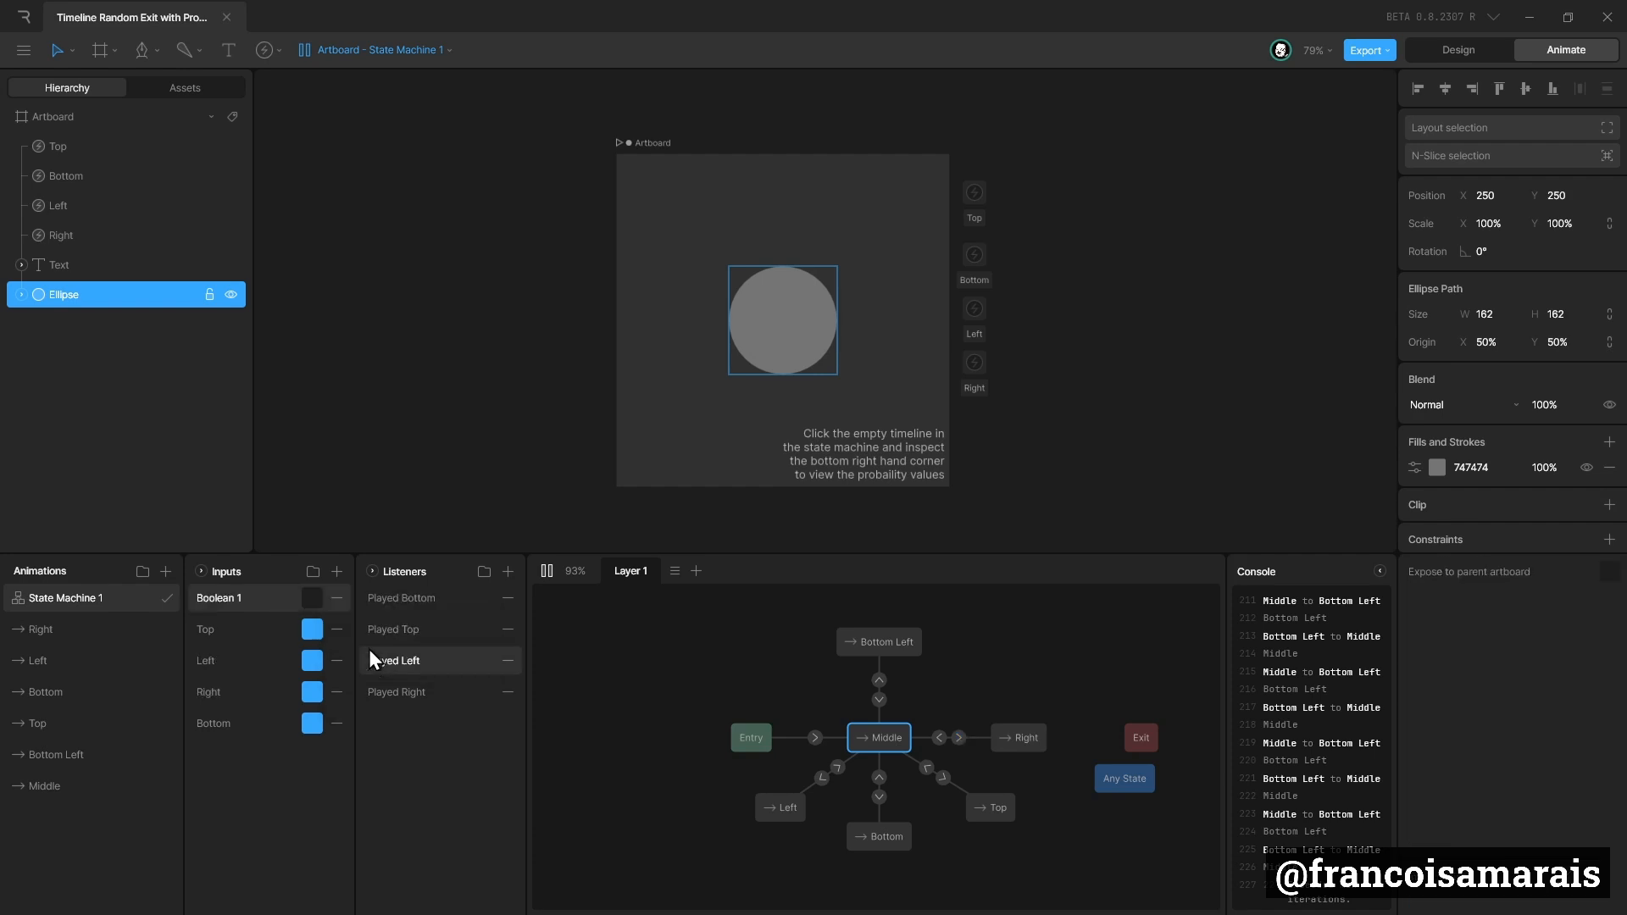
double_click(236, 597)
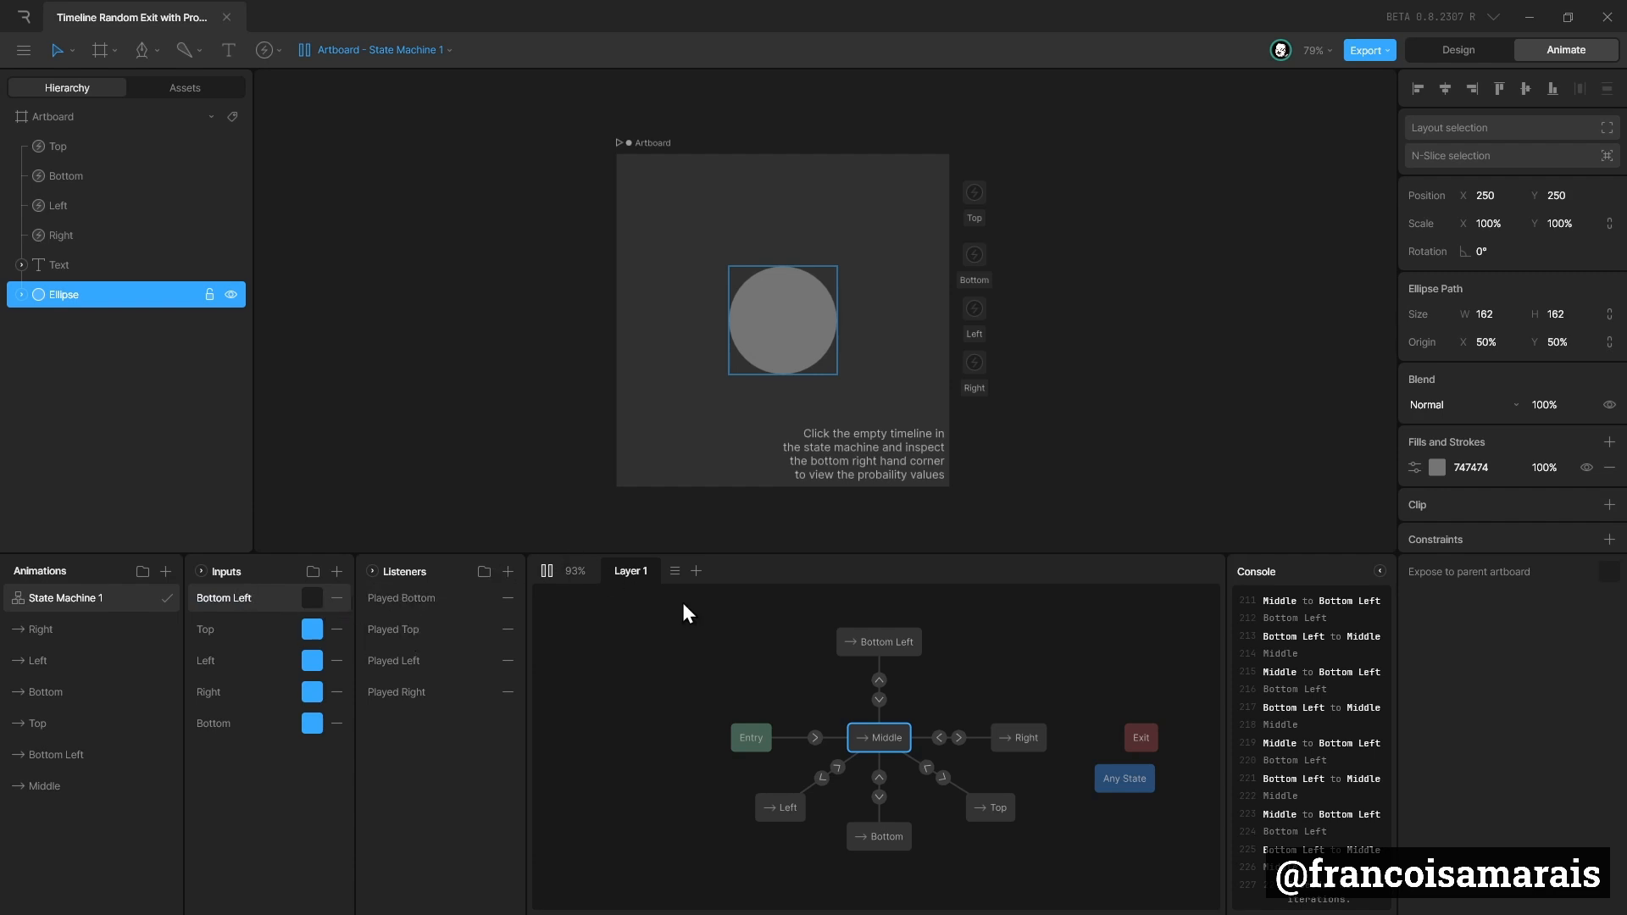
Add a condition to the Middle to Bottom Left transition requiring the Bottom Left input to be true.
left_click(879, 679)
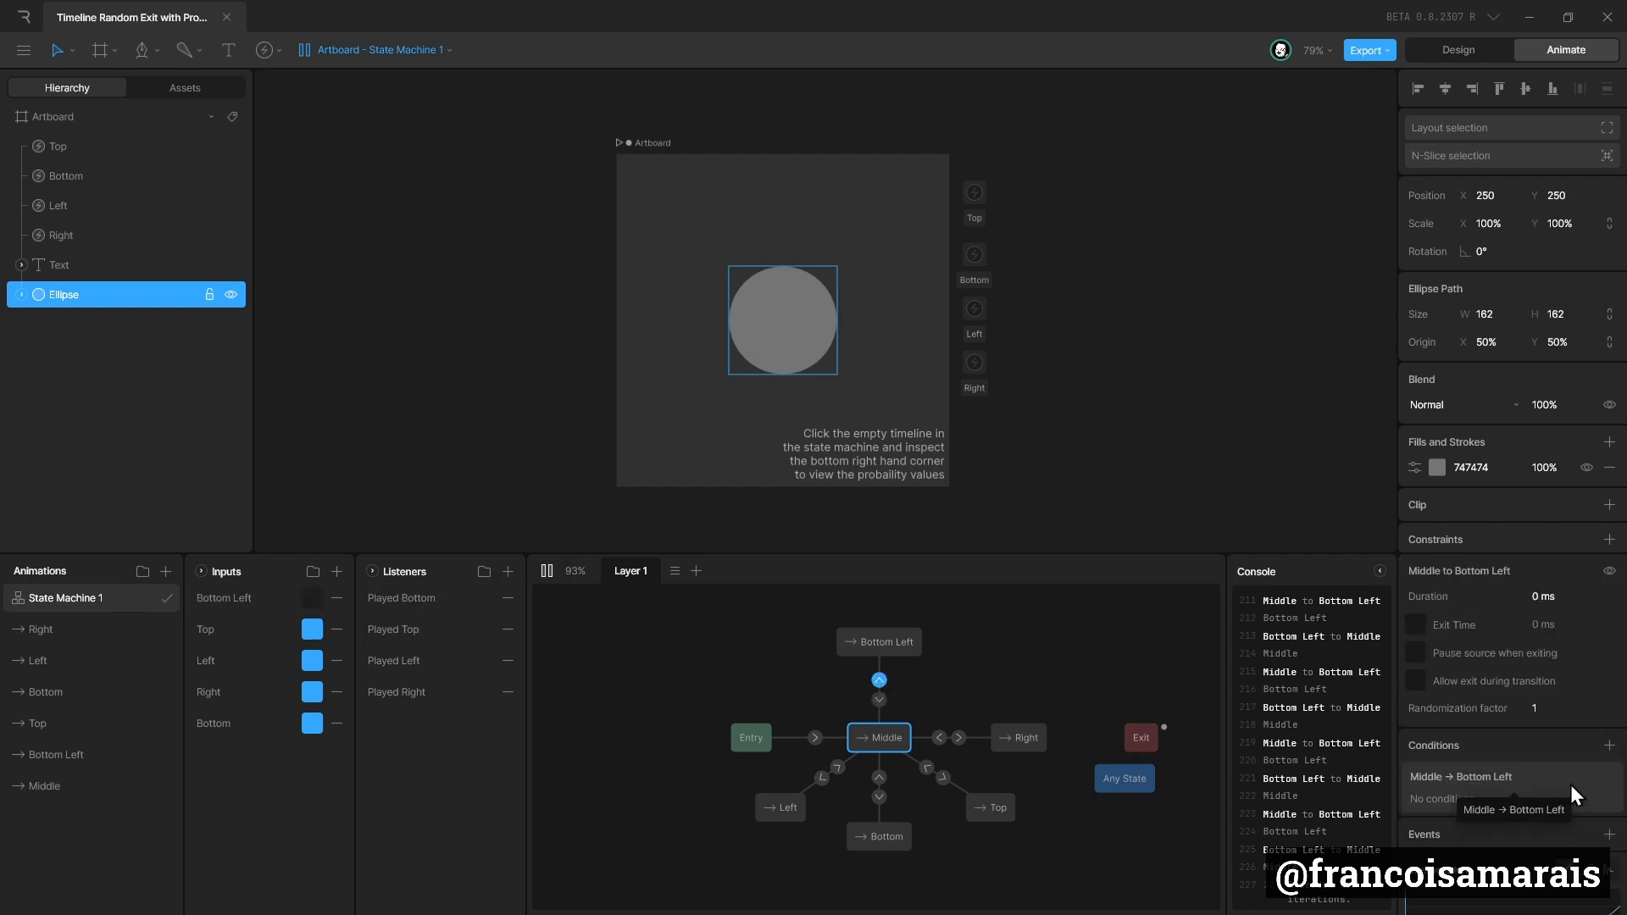
left_click(1609, 745)
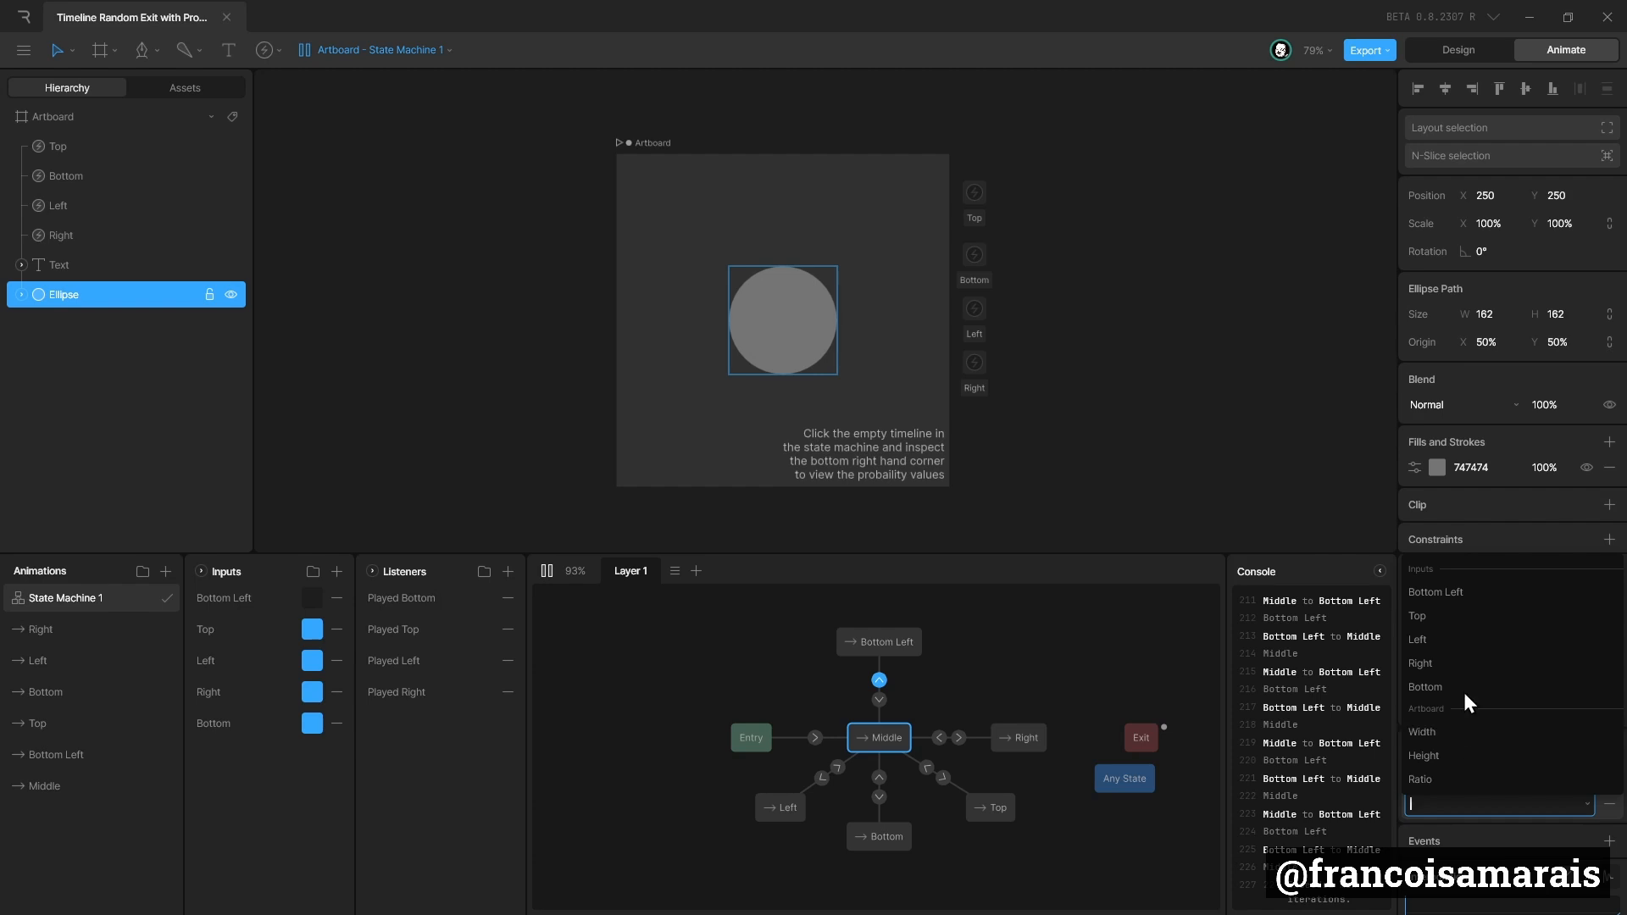
left_click(1441, 593)
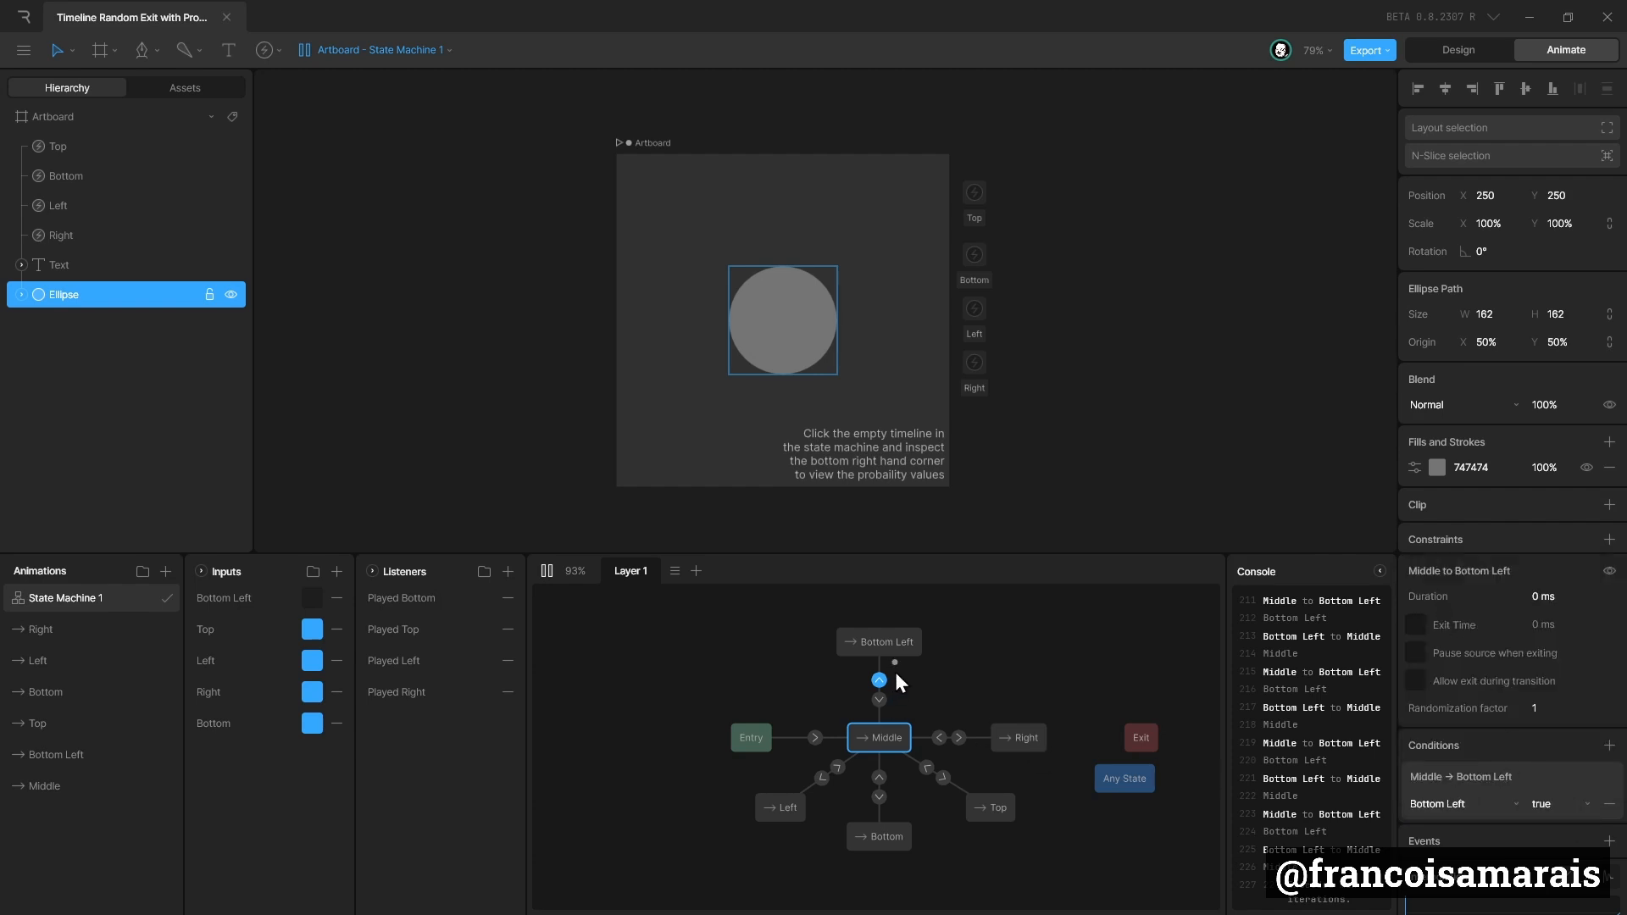
Enable Exit Time on the Bottom Left to Middle transition and set it to 100.
left_click(887, 642)
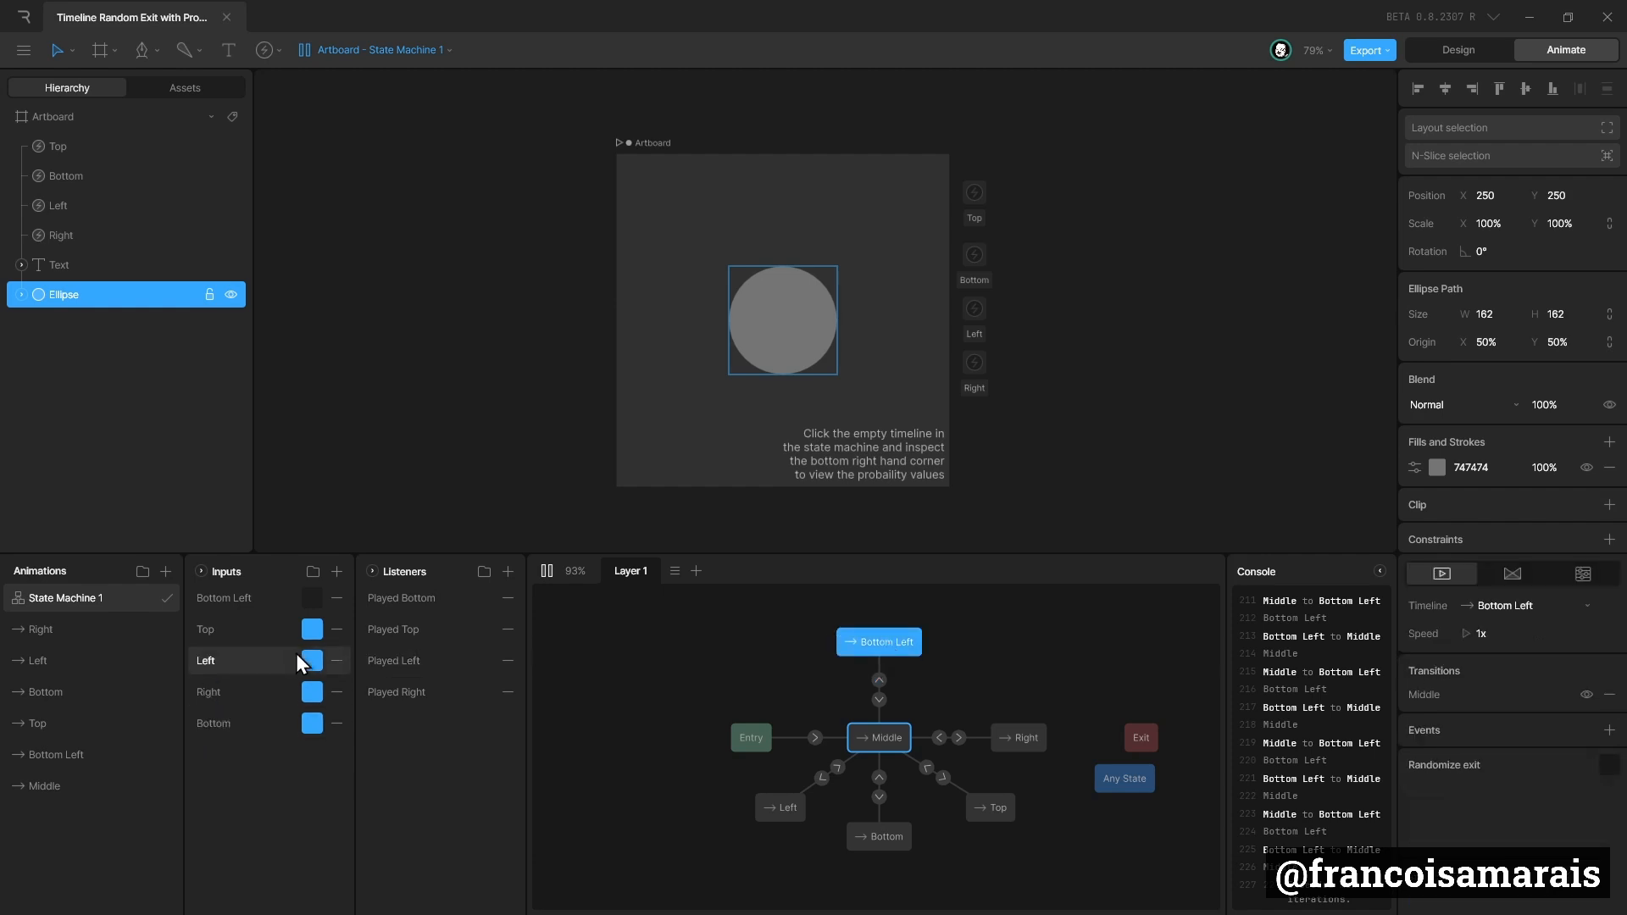
left_click(125, 759)
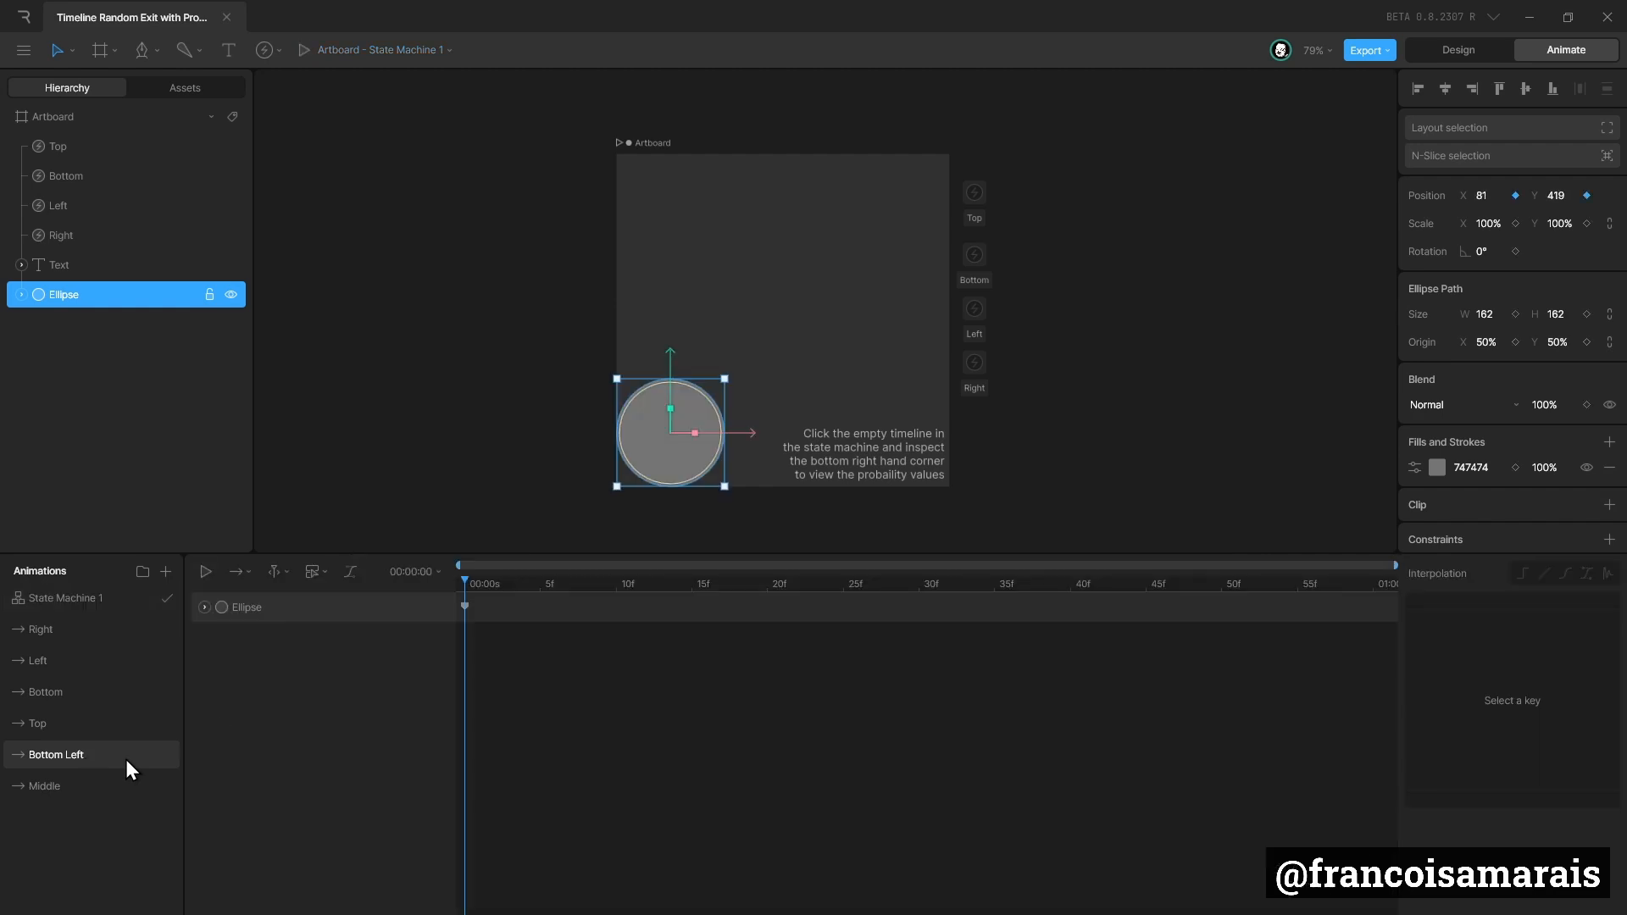
left_click(141, 603)
left_click(879, 700)
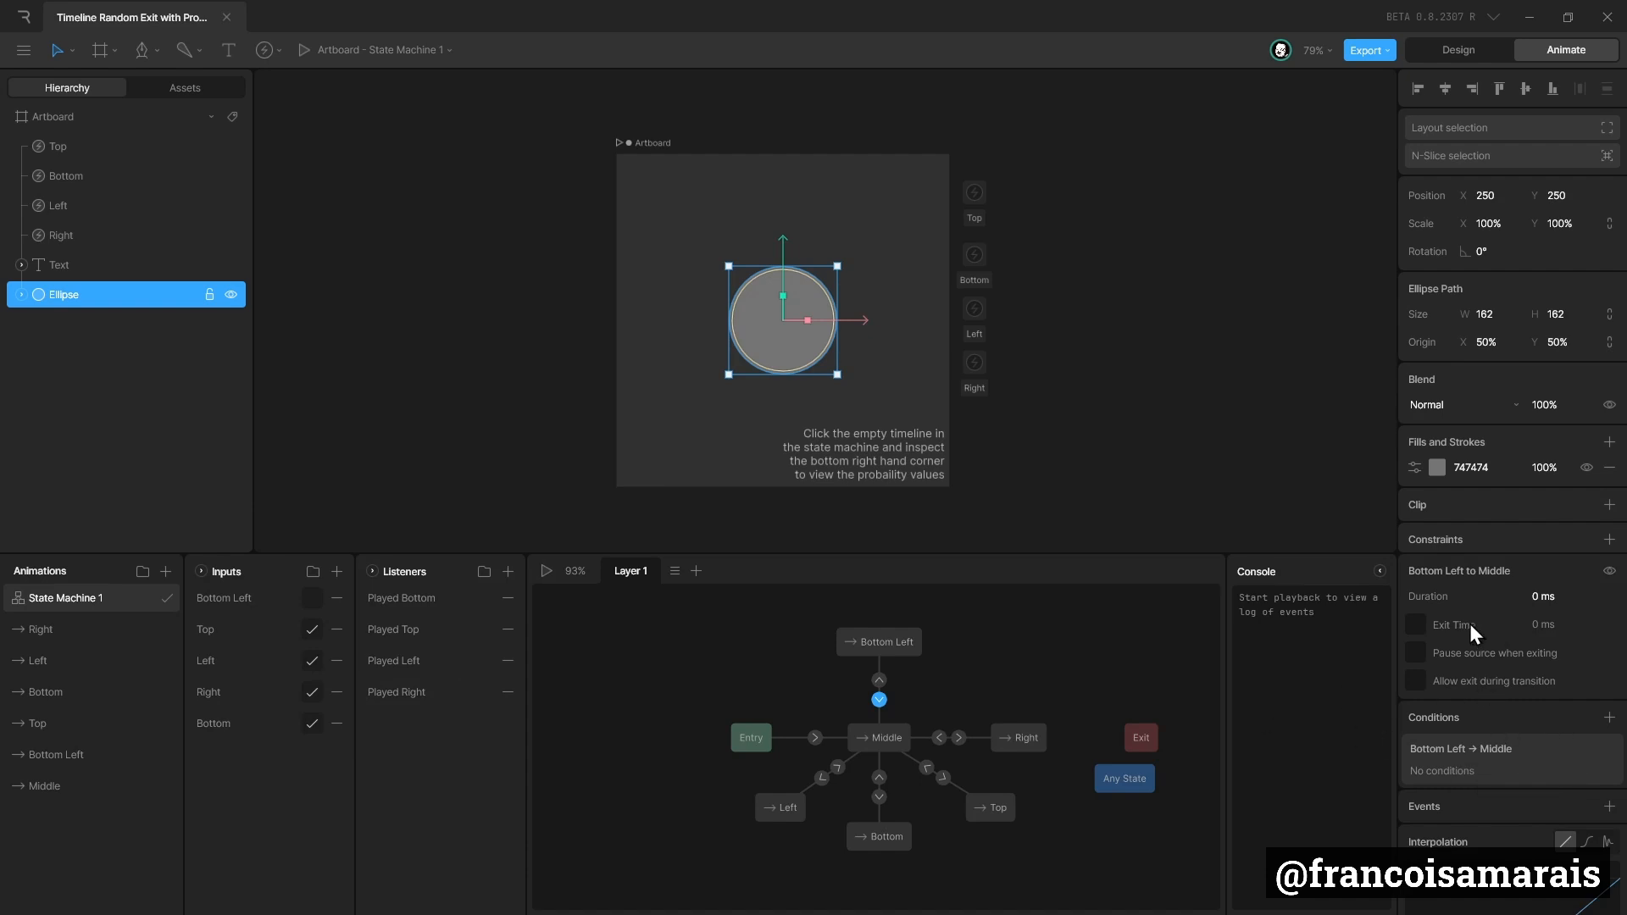
left_click(1414, 626)
left_click(1582, 623)
type("100")
key("Return")
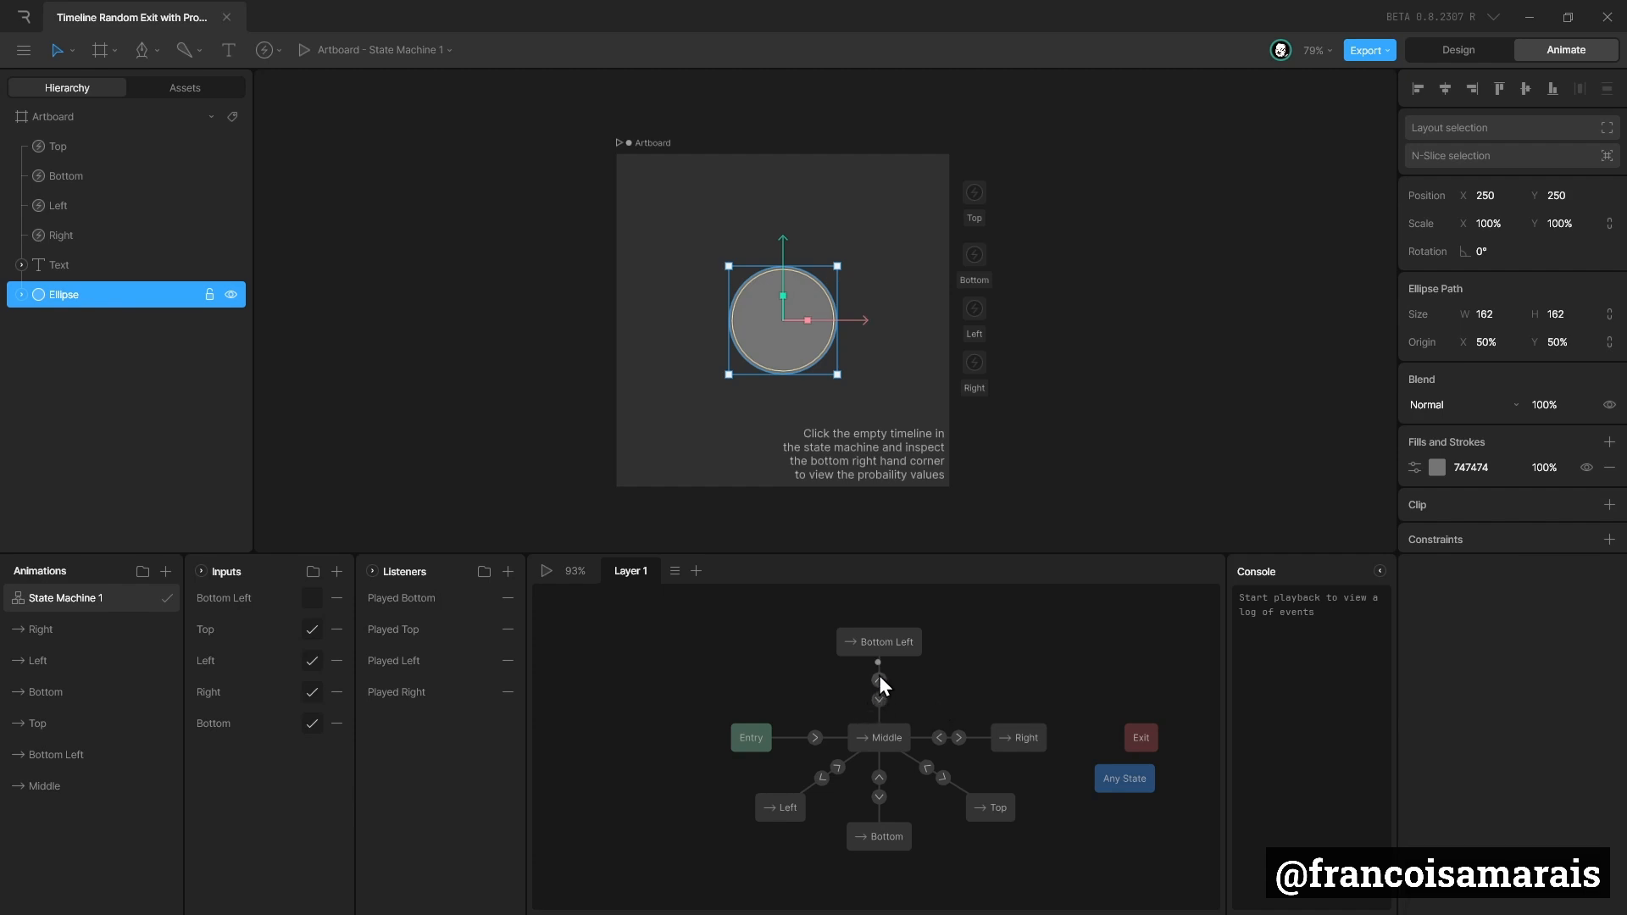
Add an event entry at Start to the Bottom Left state, check the selectable events and leave it unassigned.
left_click(882, 639)
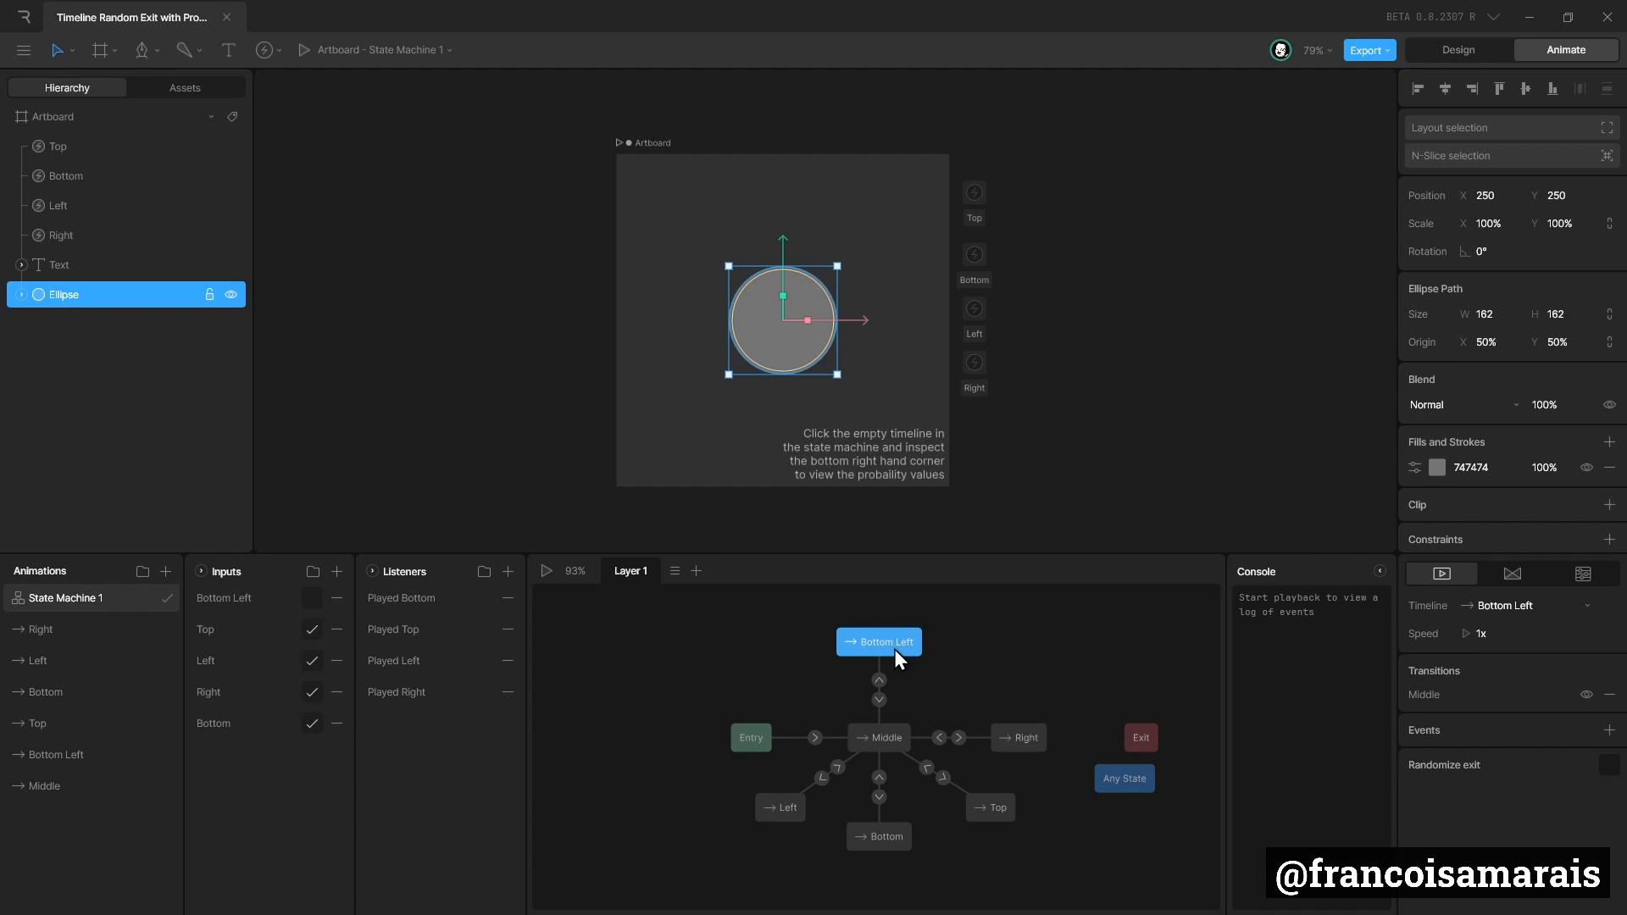
left_click(1610, 730)
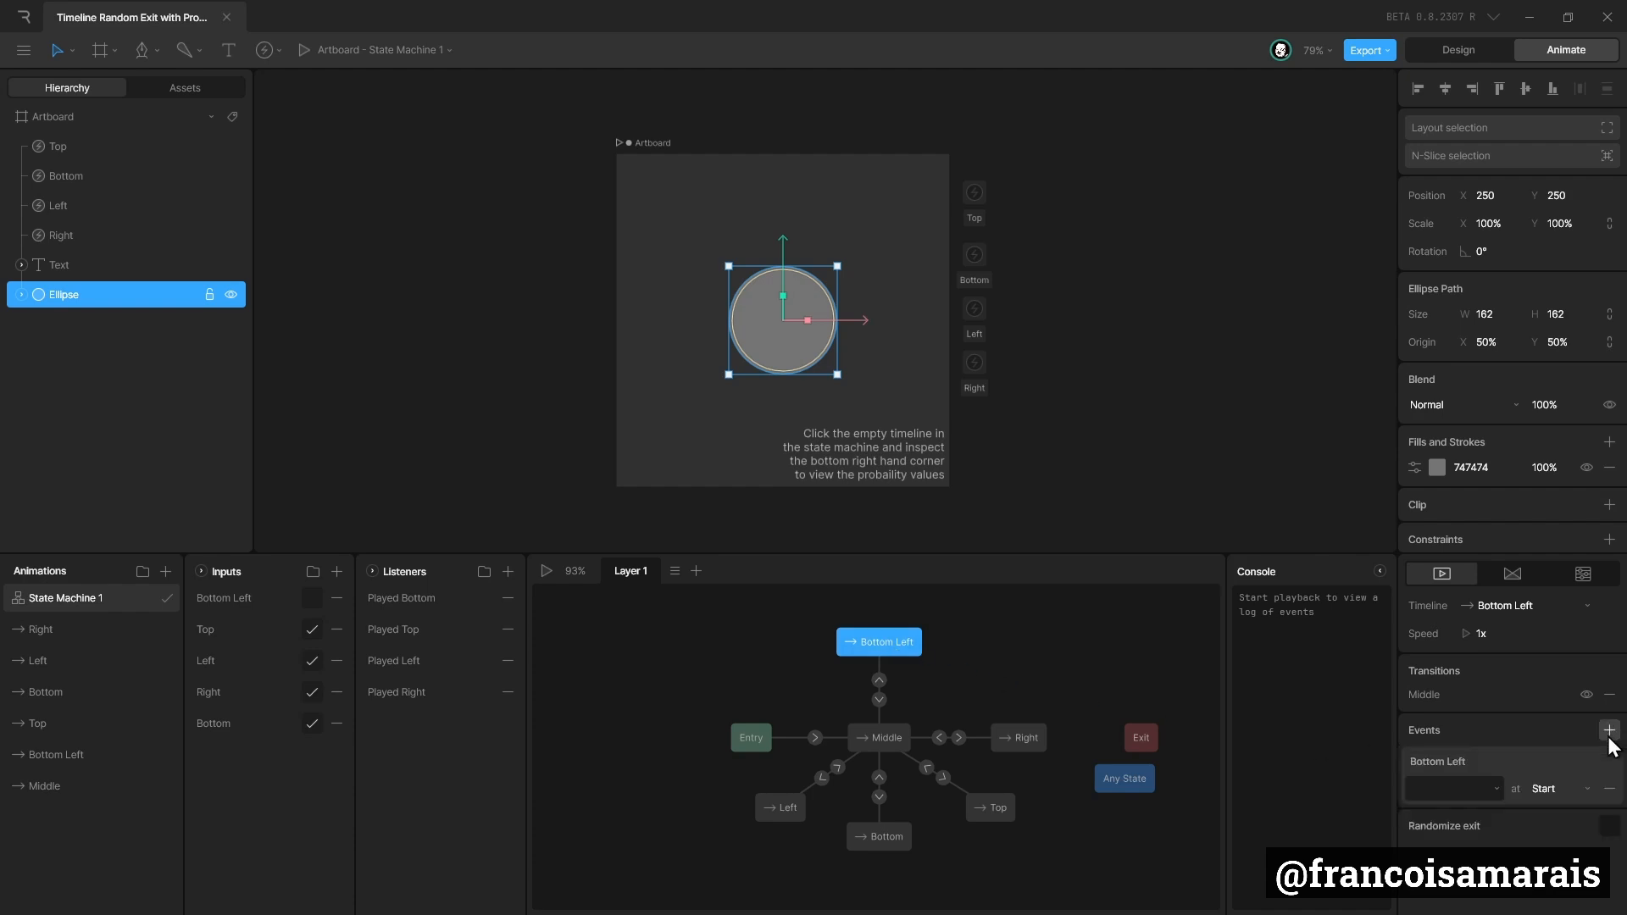
left_click(1444, 788)
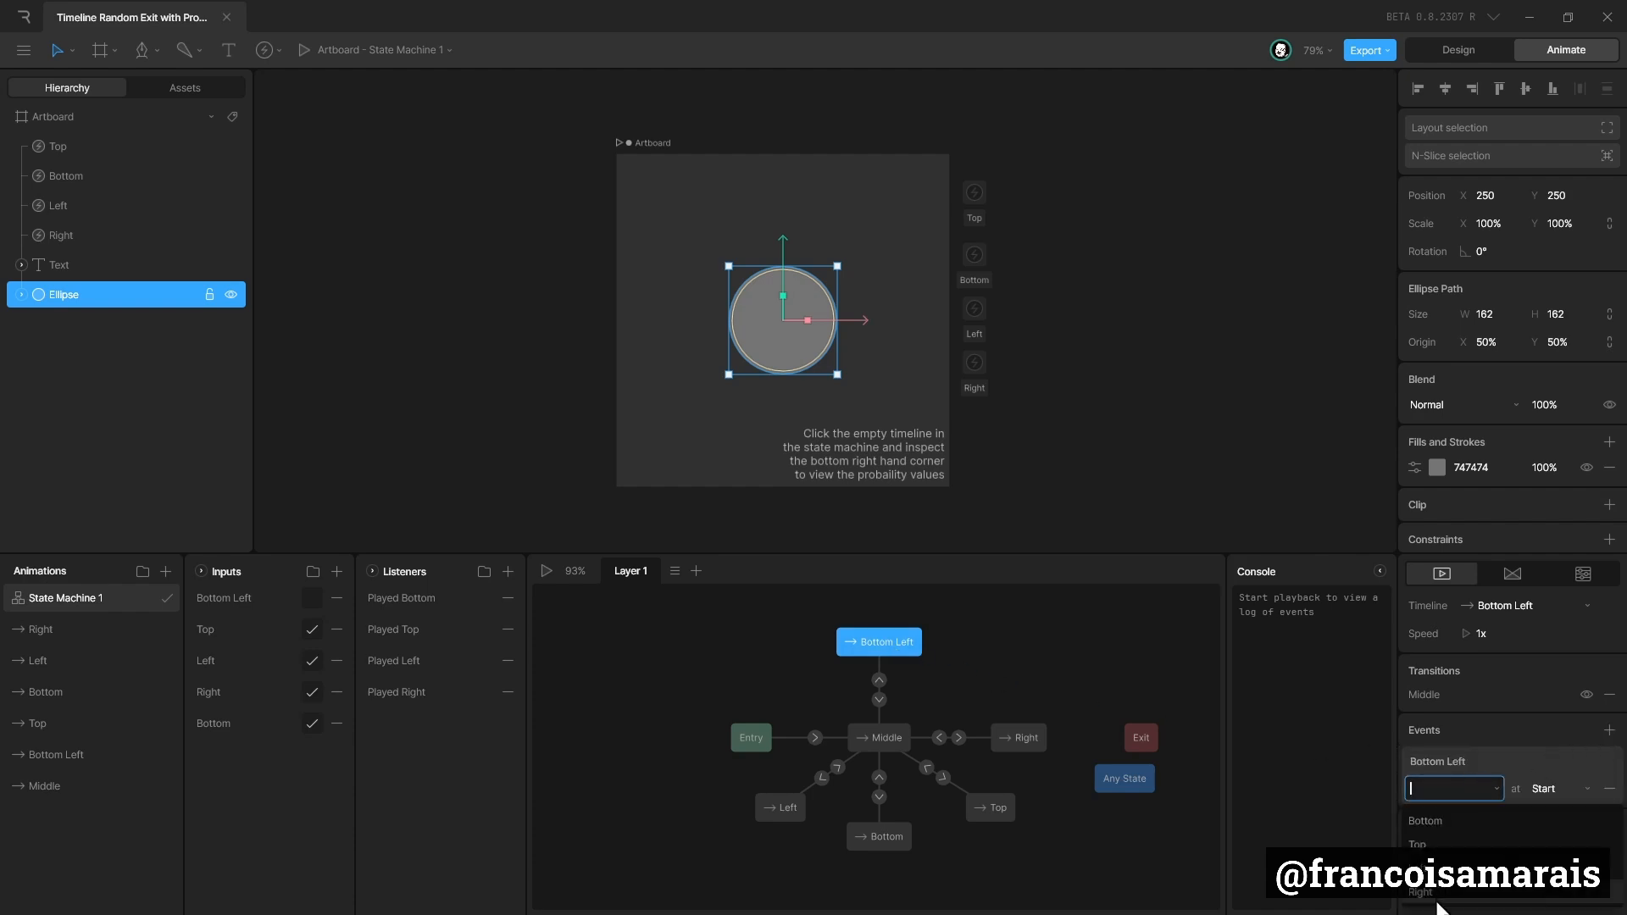
left_click(1249, 720)
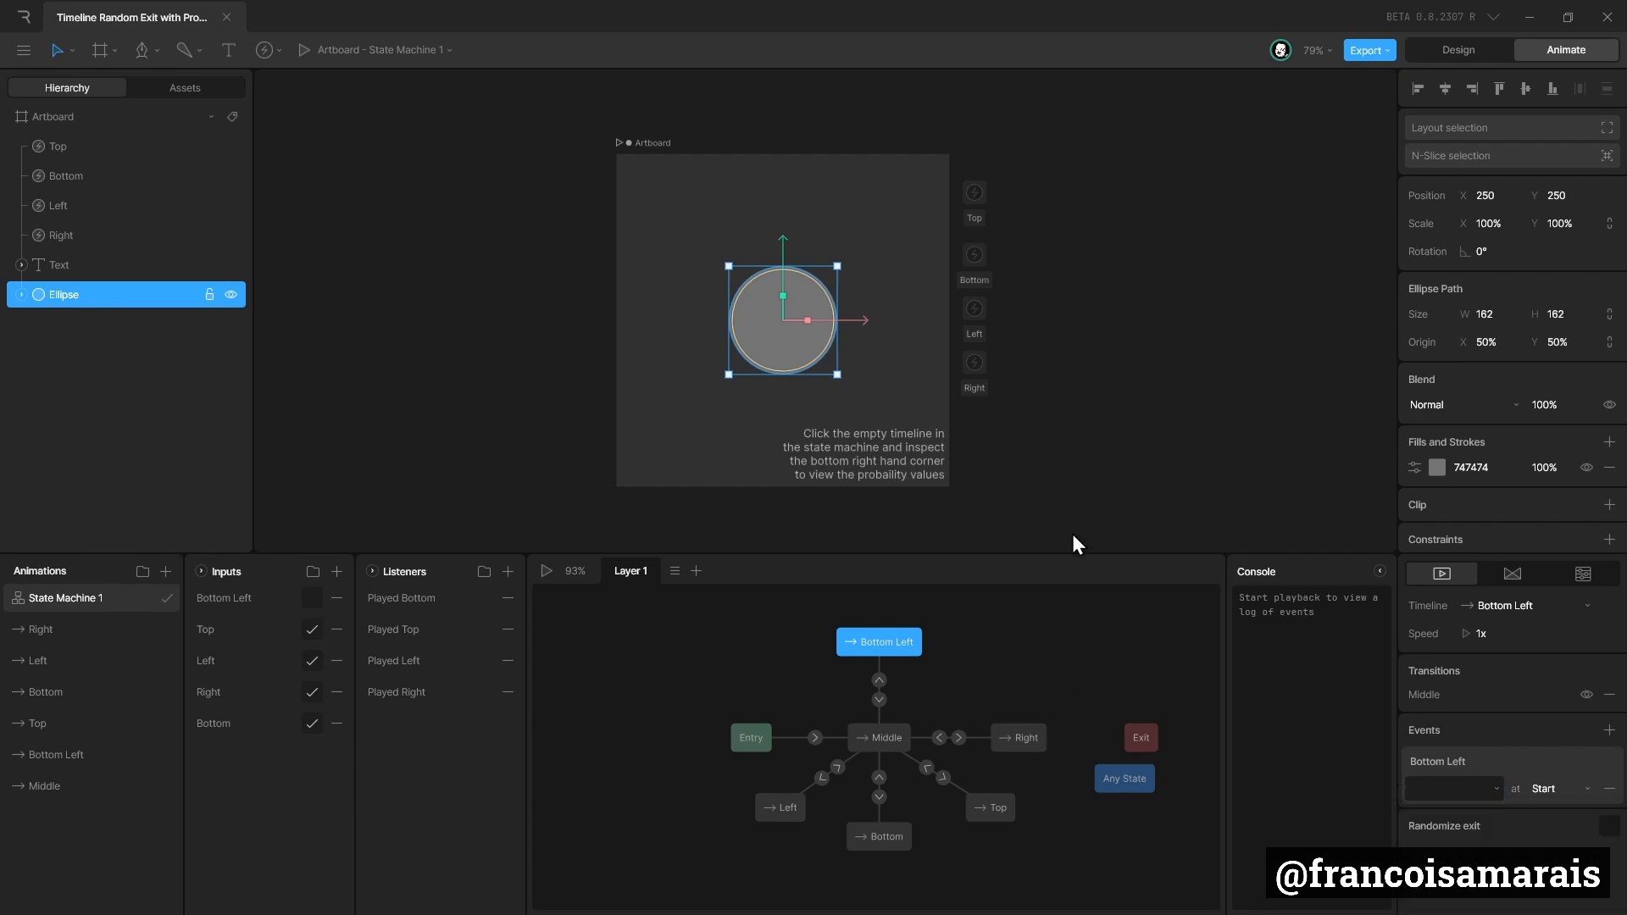
Create an event named Bottom Left beside the artboard and line it up below the Right event.
left_click(264, 53)
left_click(293, 95)
left_click(979, 443)
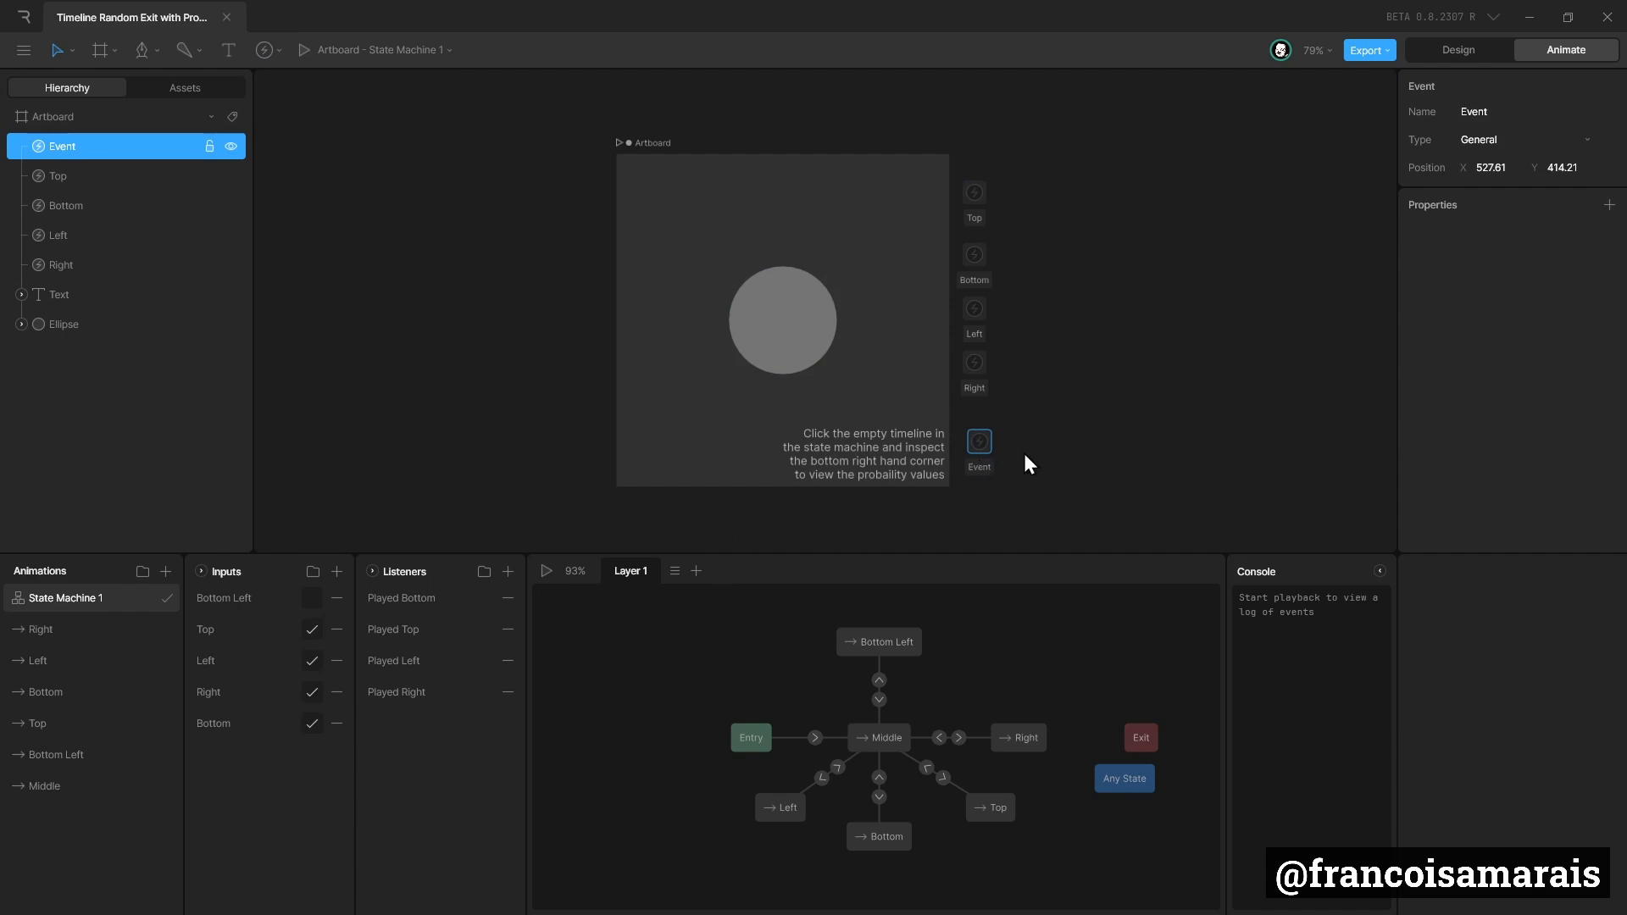
double_click(1500, 112)
type("Botto")
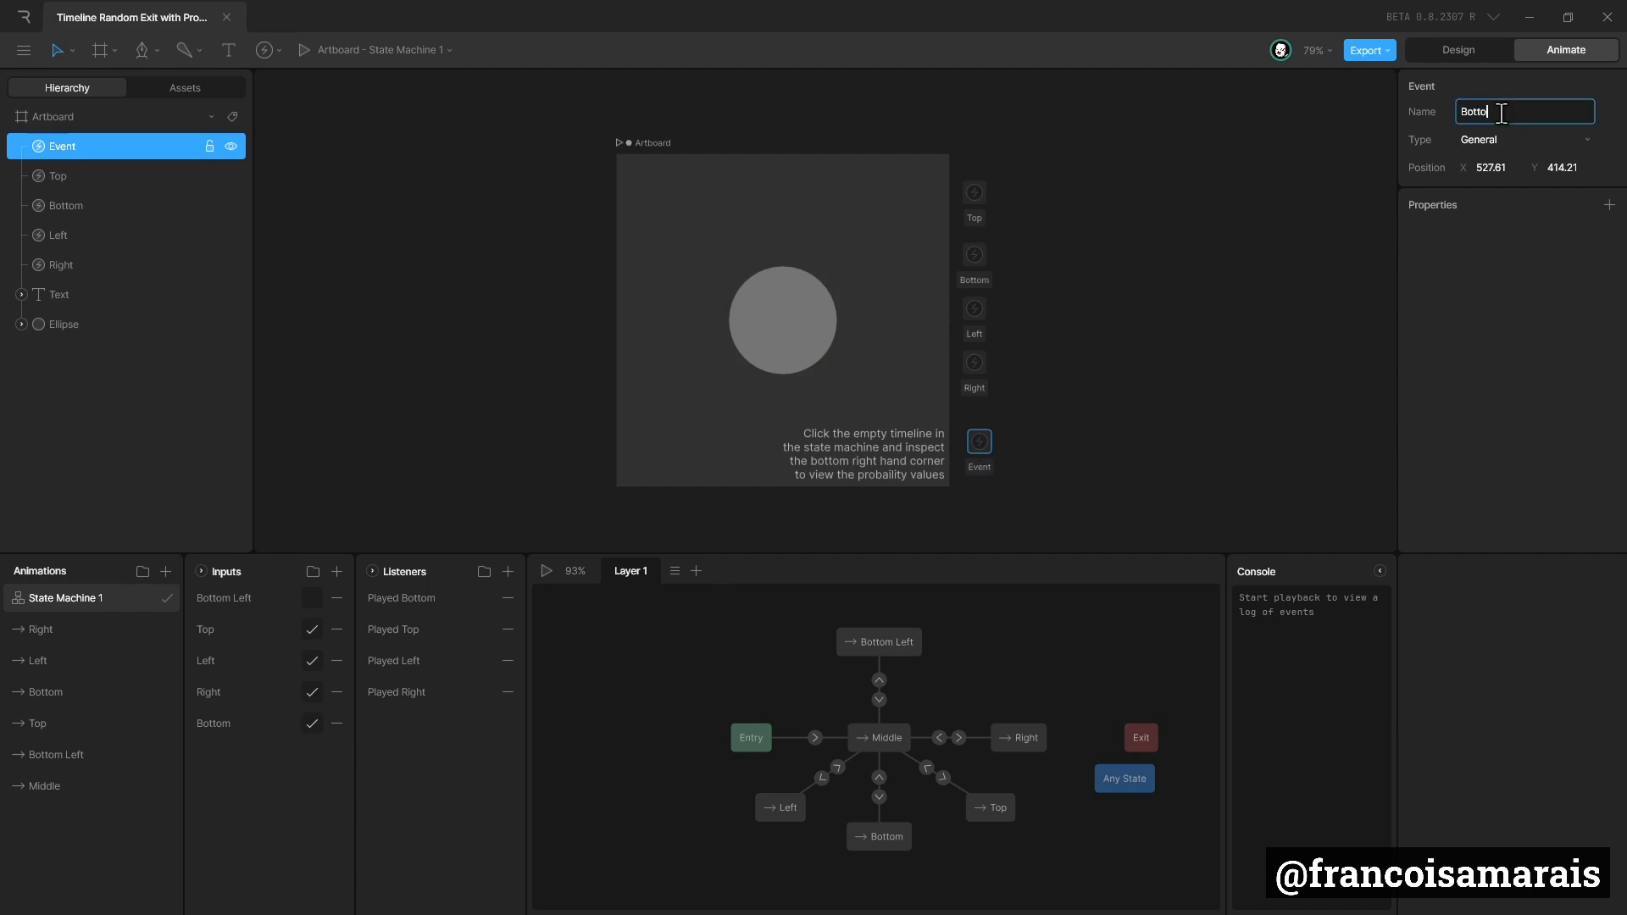
type("m Left")
key("Return")
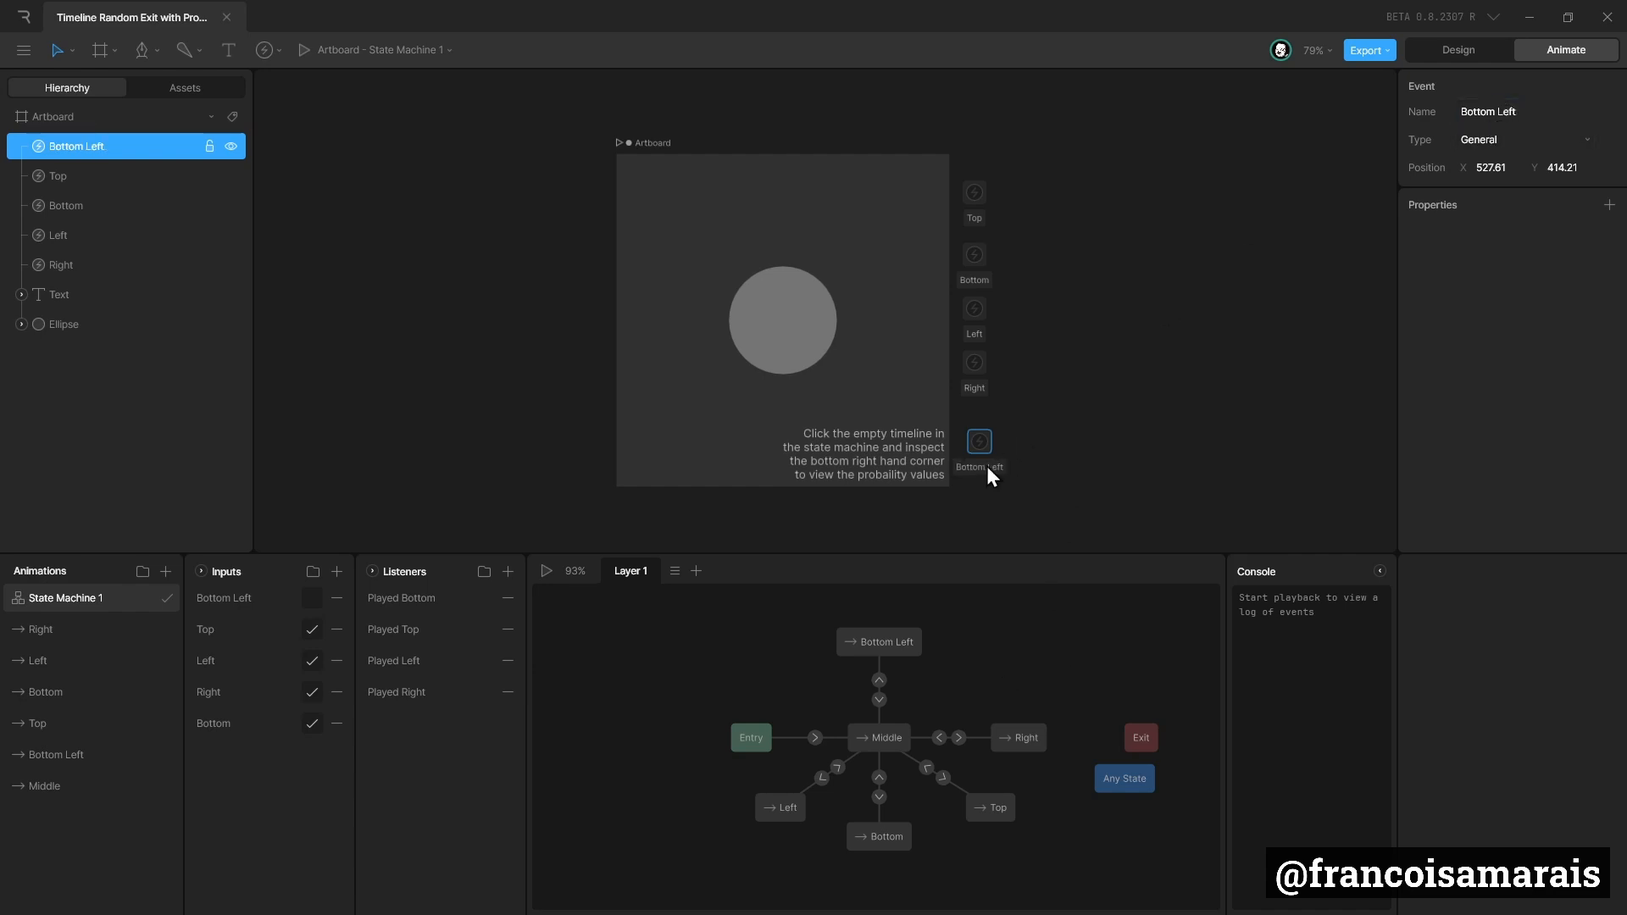
left_click_drag(987, 465, 972, 417)
left_click(1333, 269)
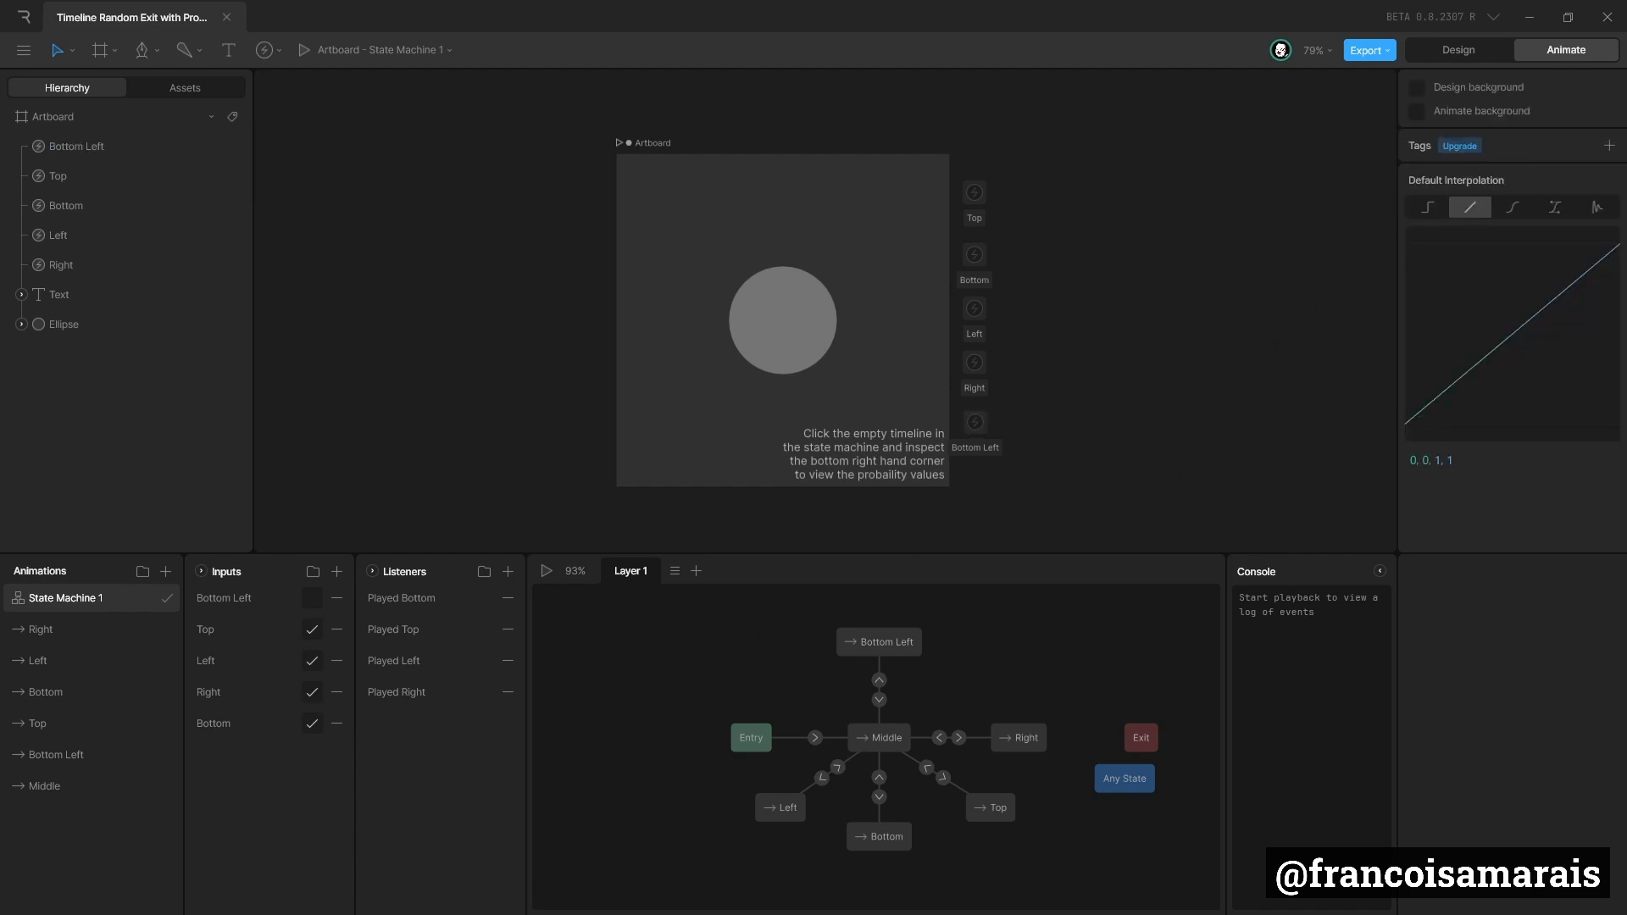
Add the Bottom Left event at Start to the Bottom Left to Middle transition.
left_click(976, 423)
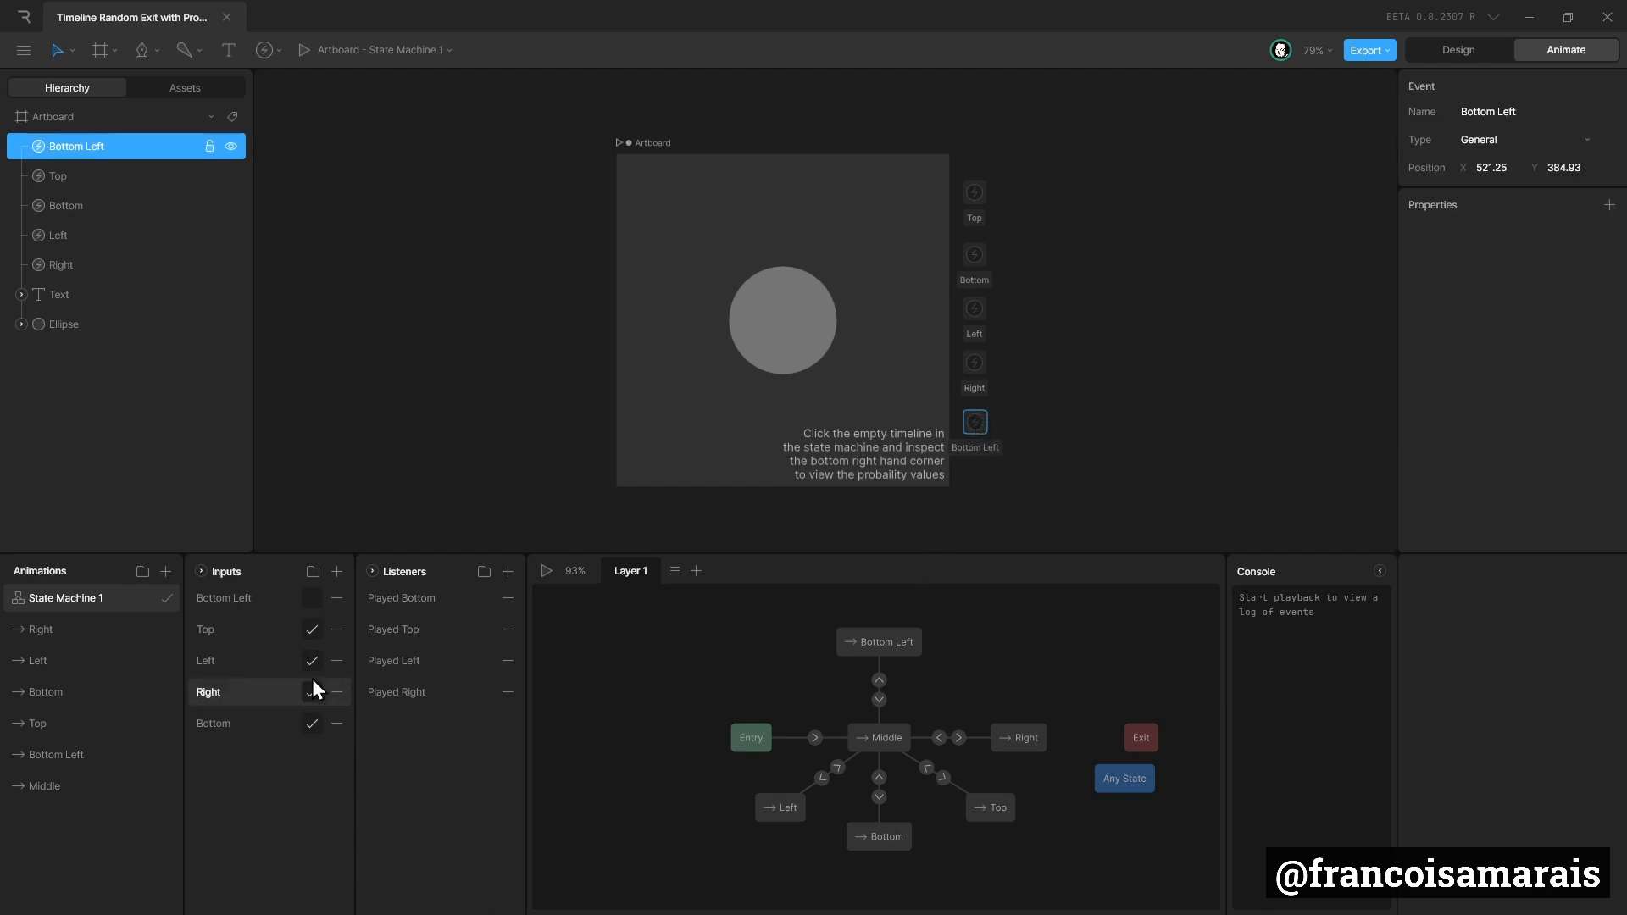
left_click(878, 699)
left_click(1609, 806)
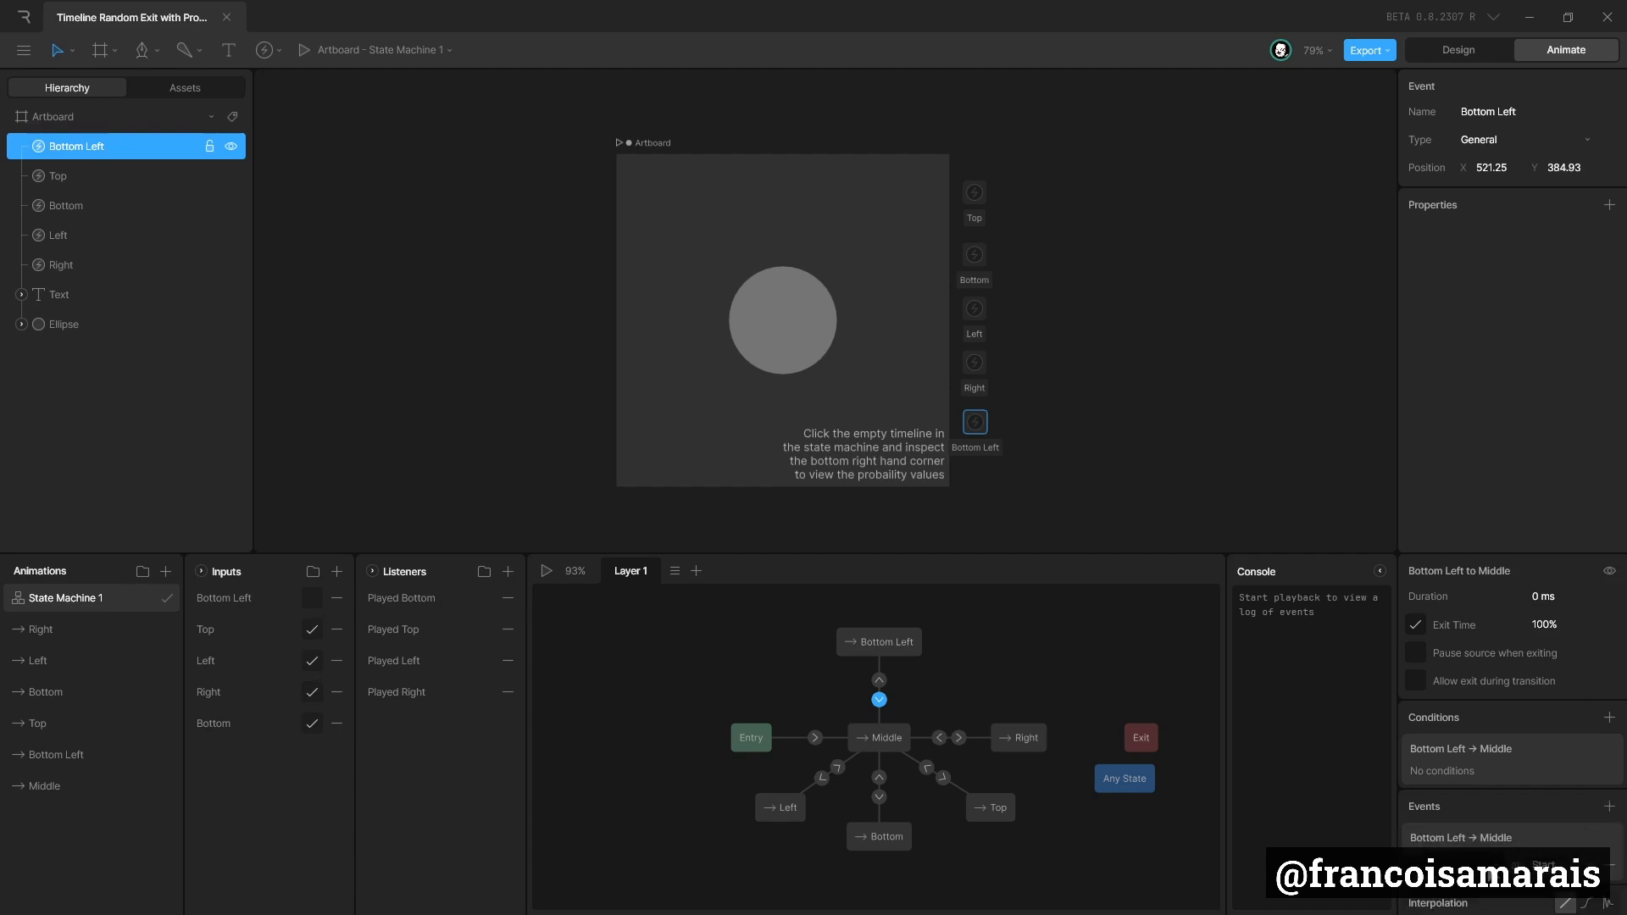
left_click(1487, 858)
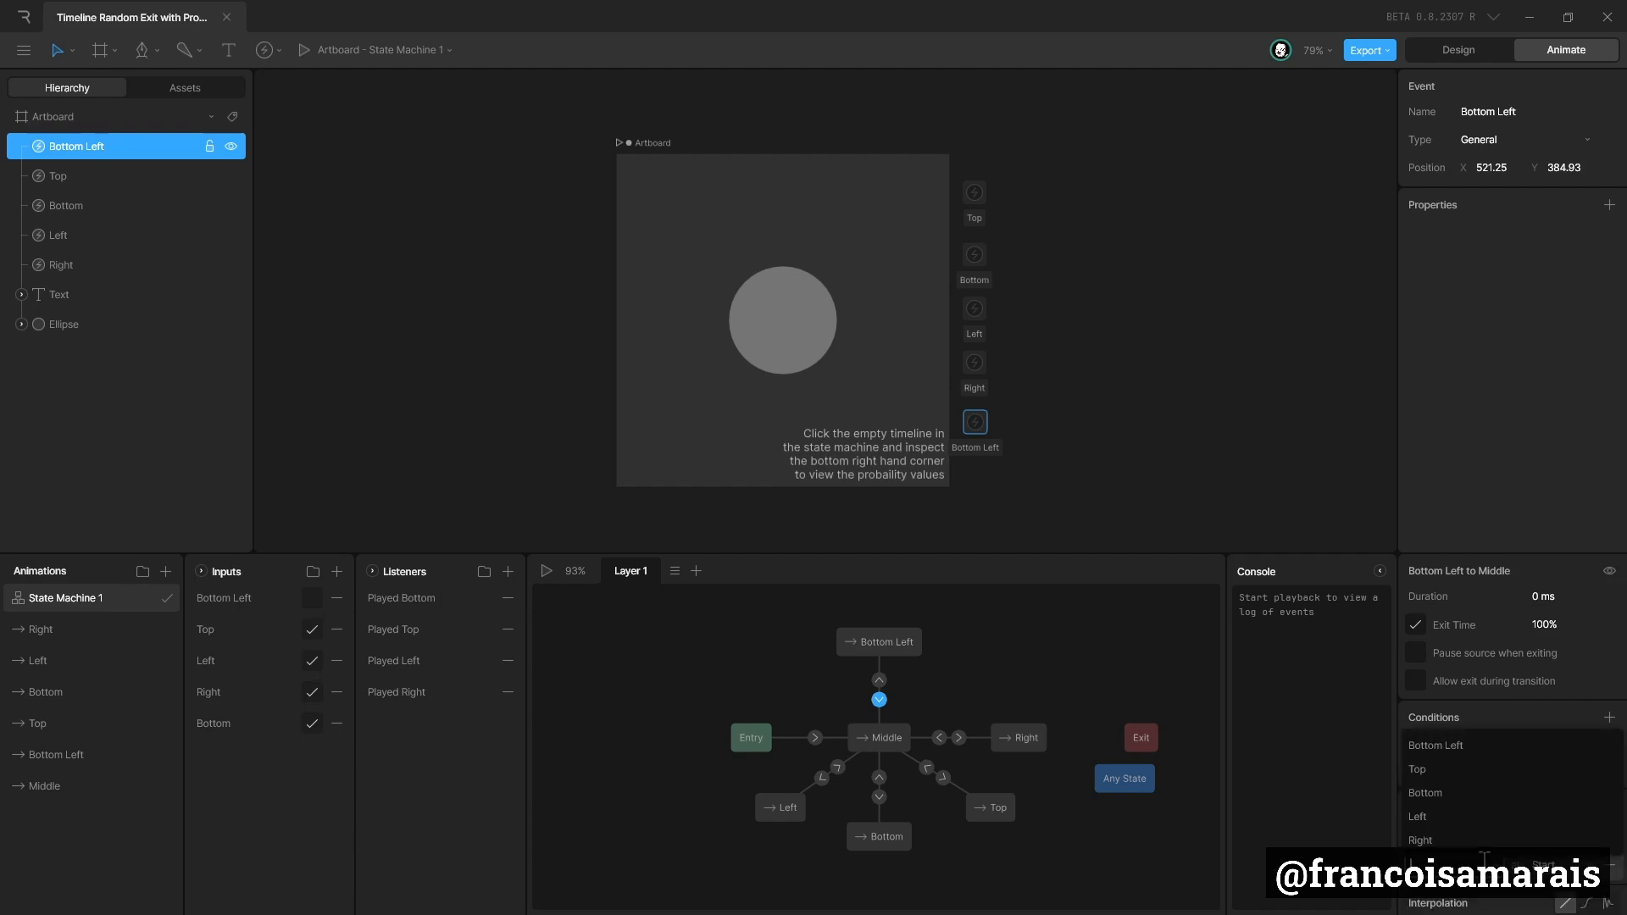
left_click(1458, 746)
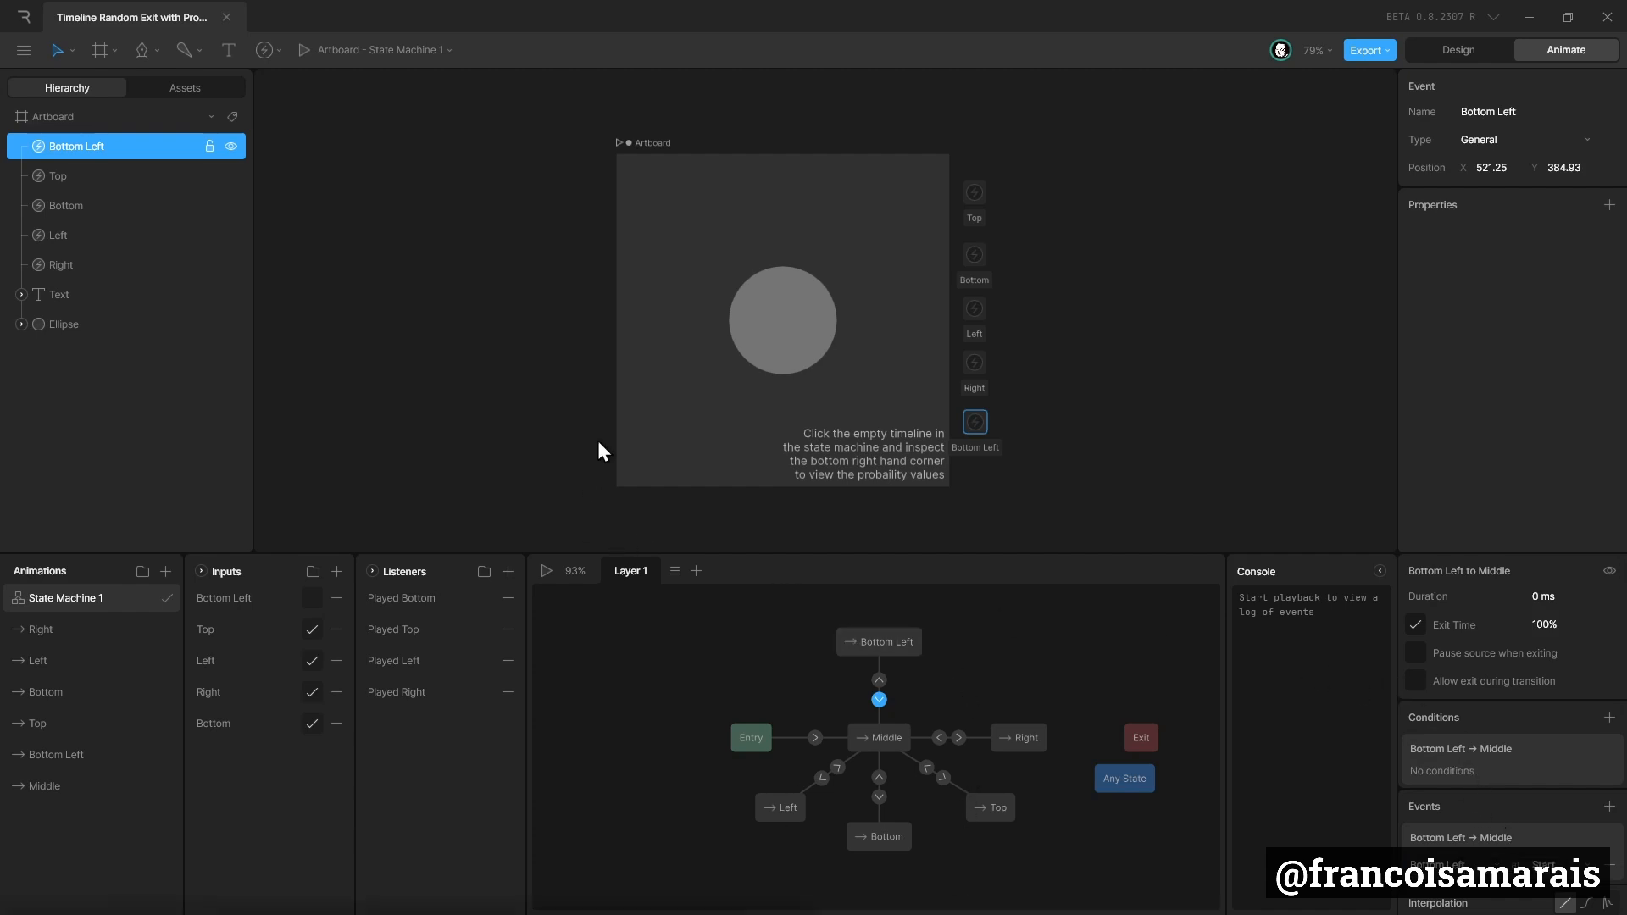
Create a listener targeting the Artboard and name it Played Bottom Left.
left_click(647, 144)
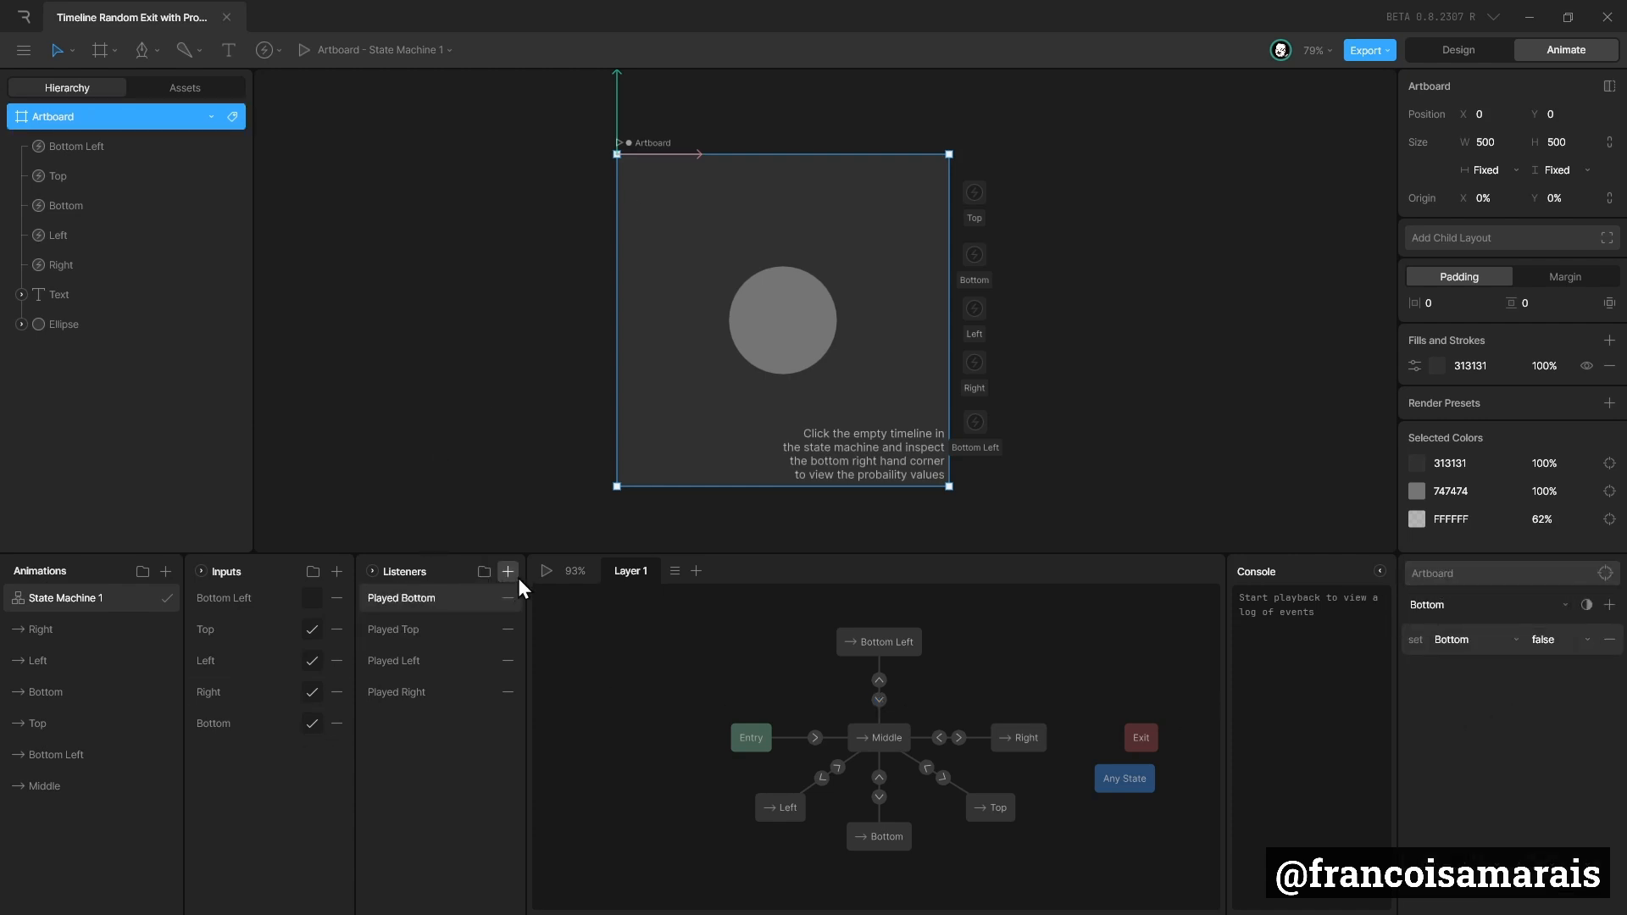
left_click(647, 140)
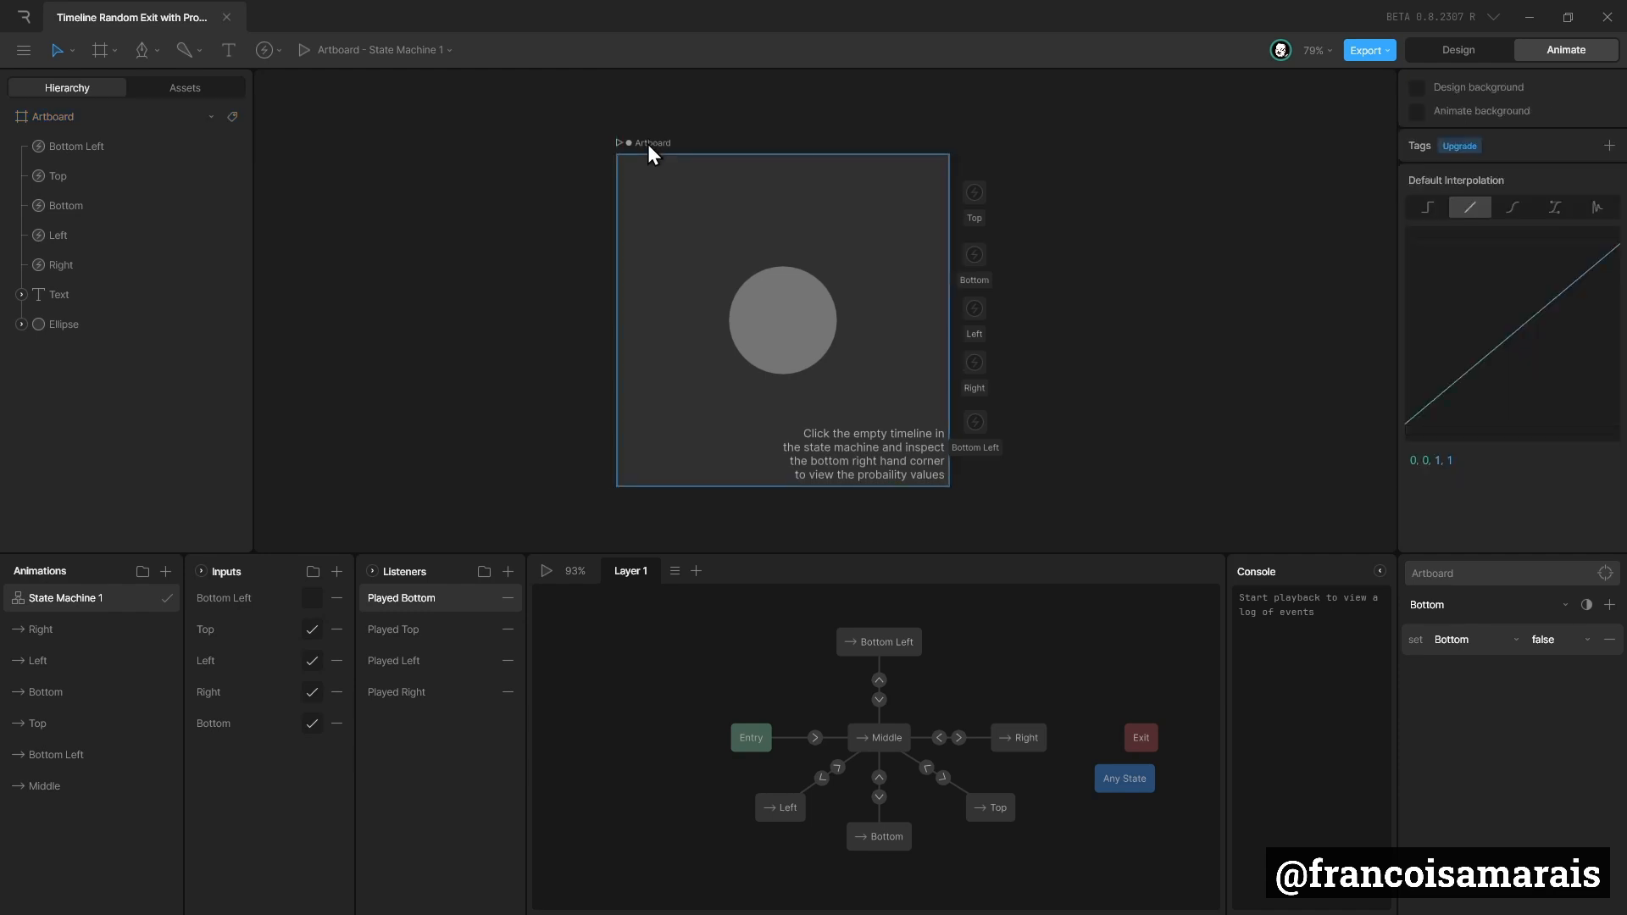
left_click(648, 143)
left_click(507, 572)
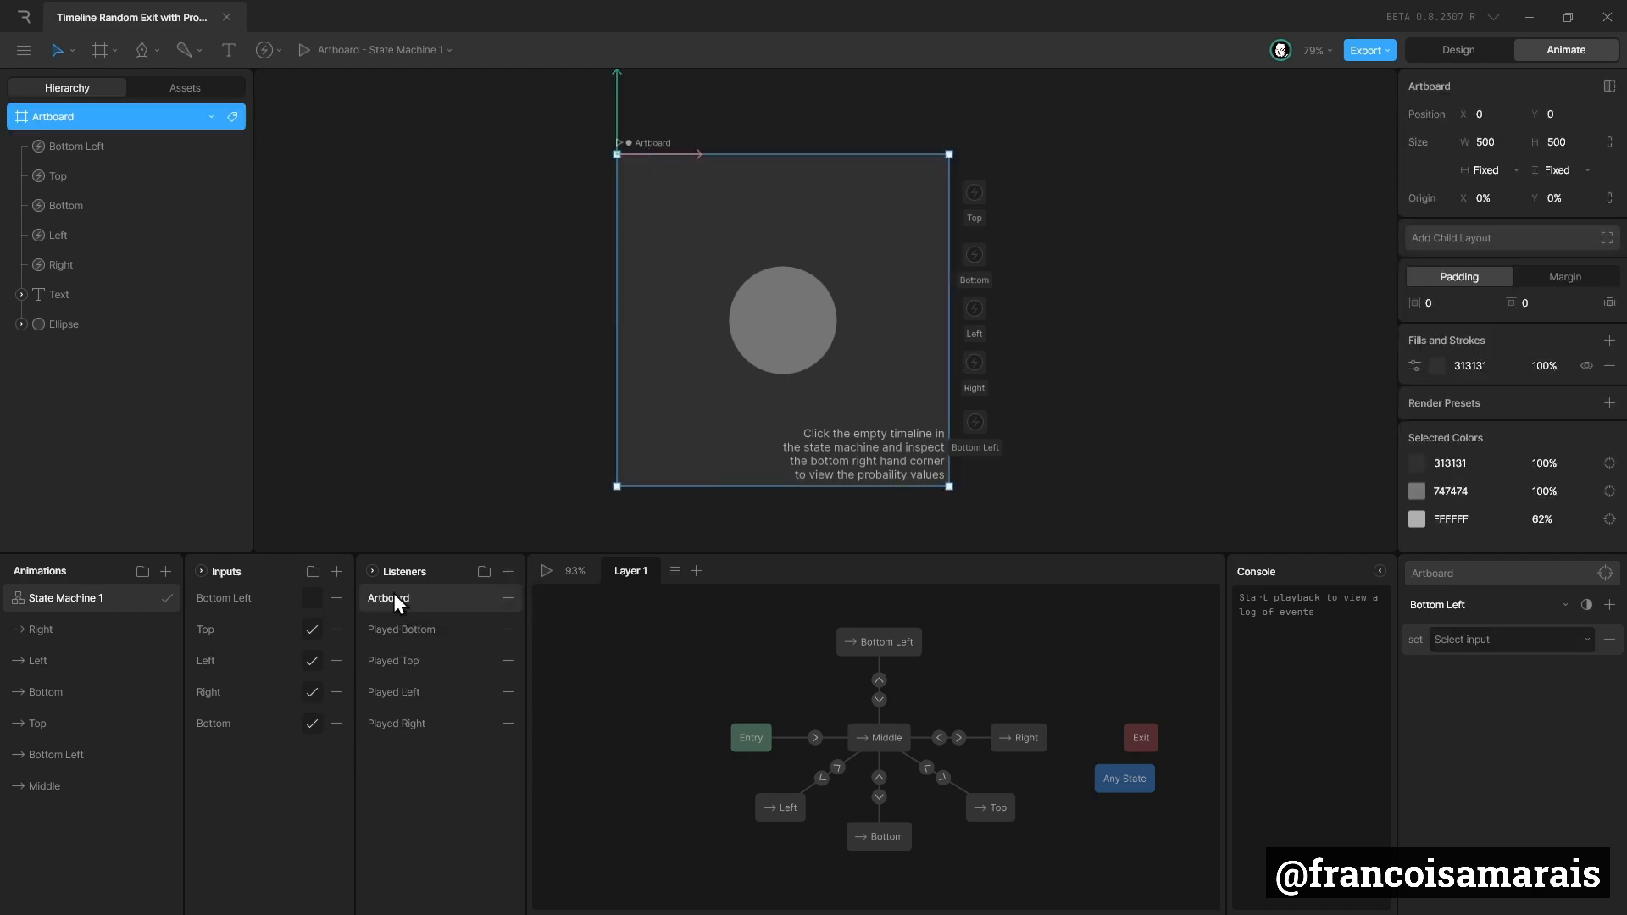
type("Played Bottom Left")
Make the Played Bottom Left listener respond to the Bottom Left event by setting the Bottom Left input to false.
left_click(1548, 604)
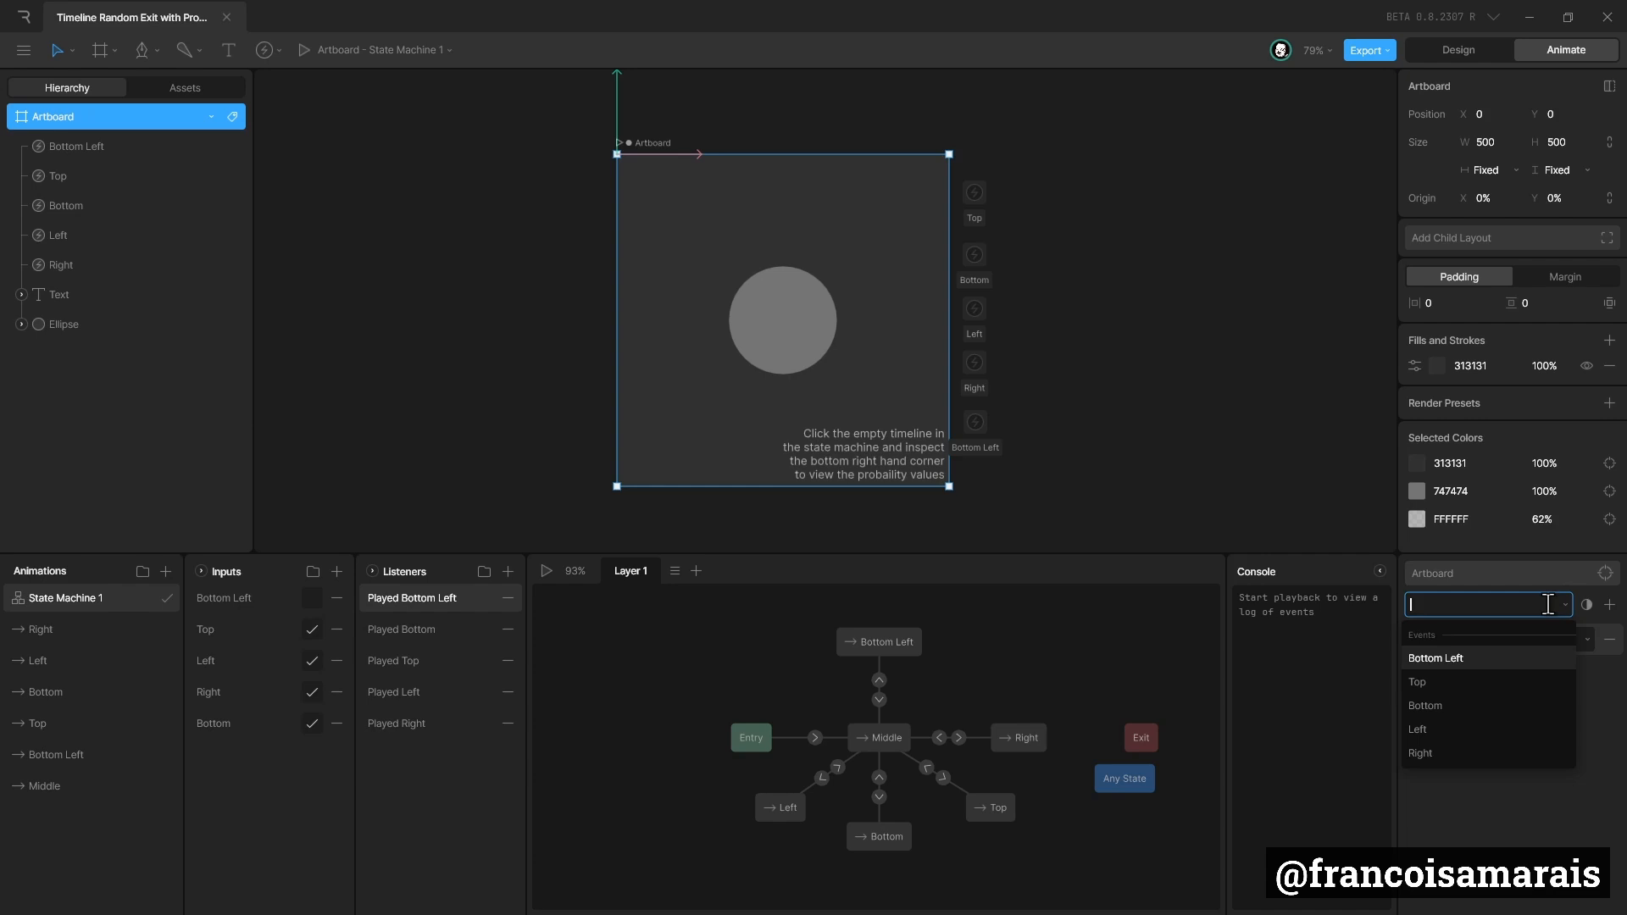
left_click(1454, 663)
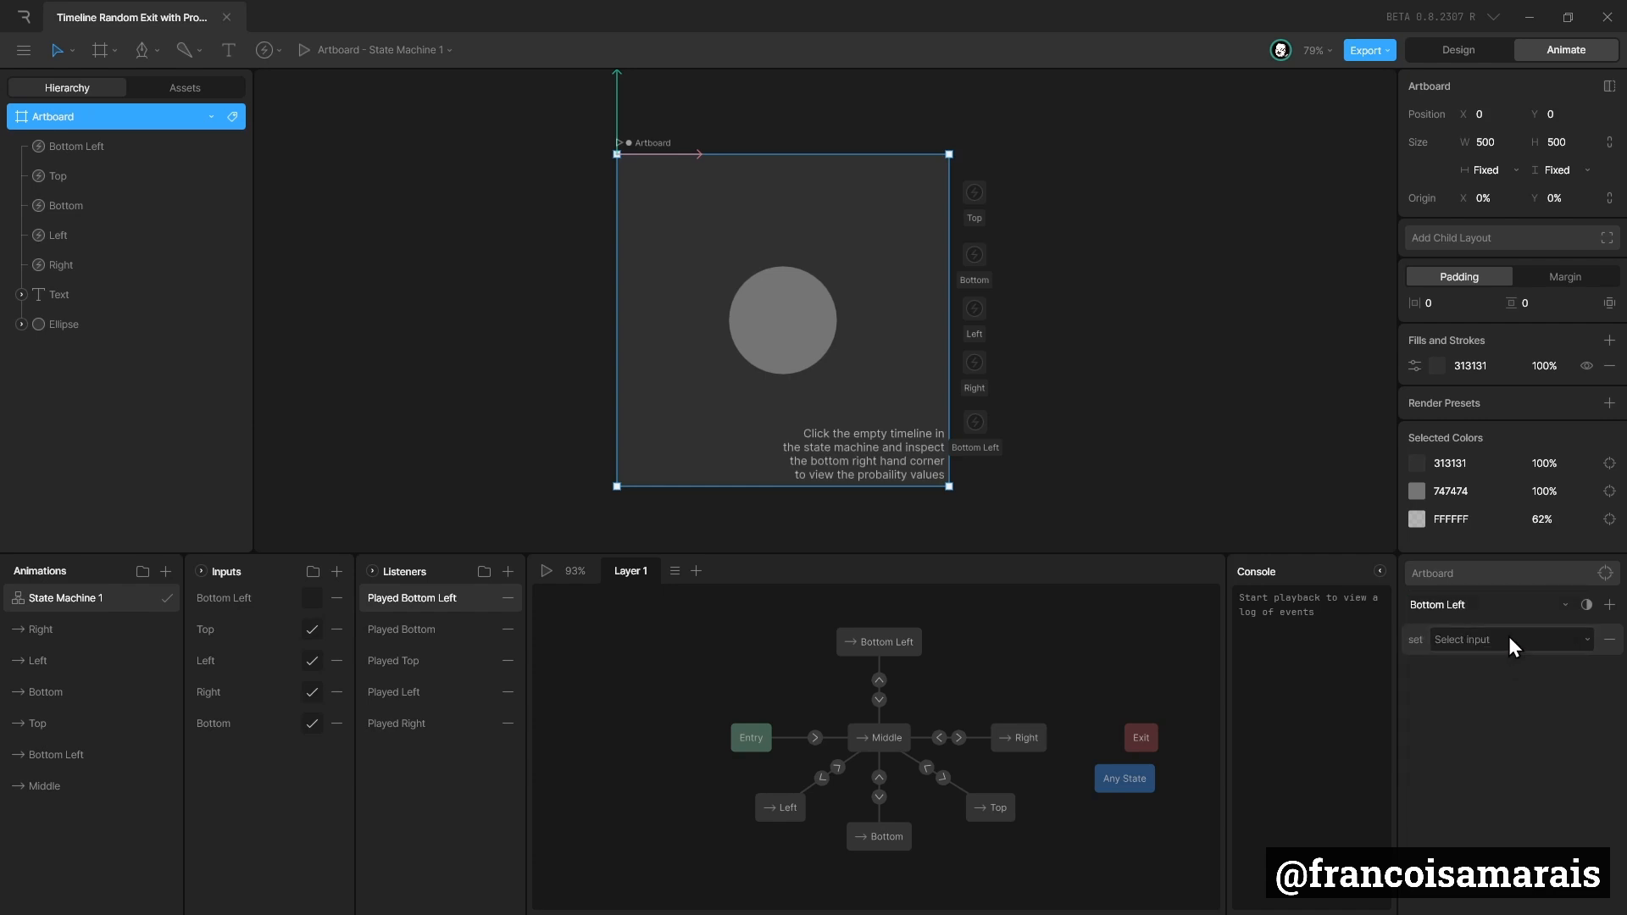
left_click(1508, 637)
left_click(1489, 693)
left_click(1575, 644)
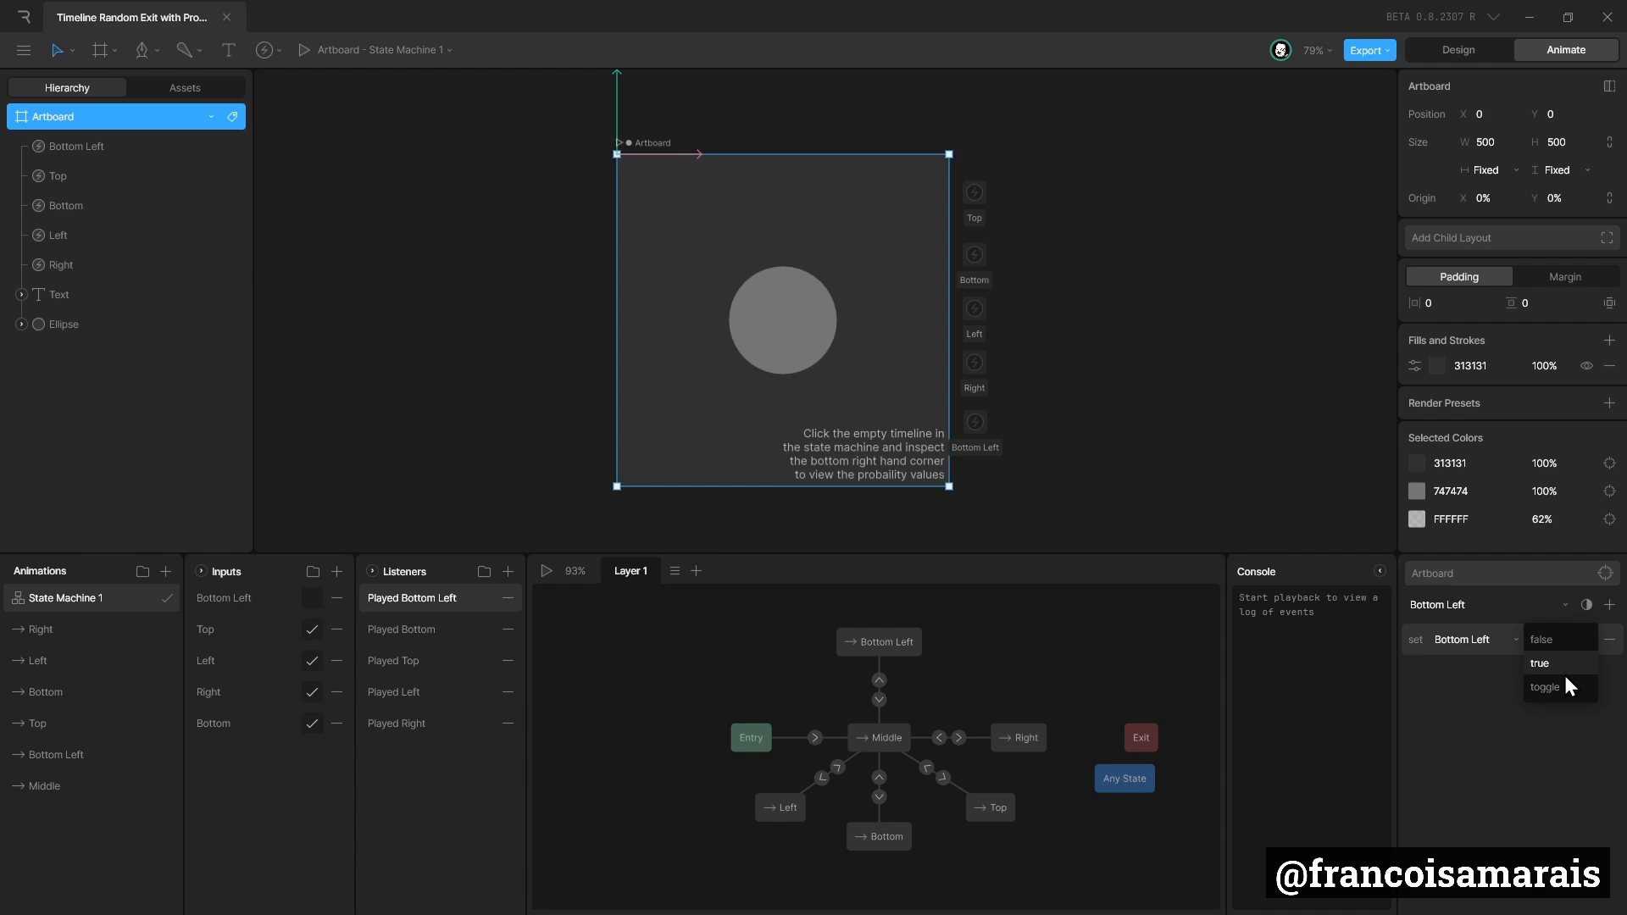
left_click(1559, 688)
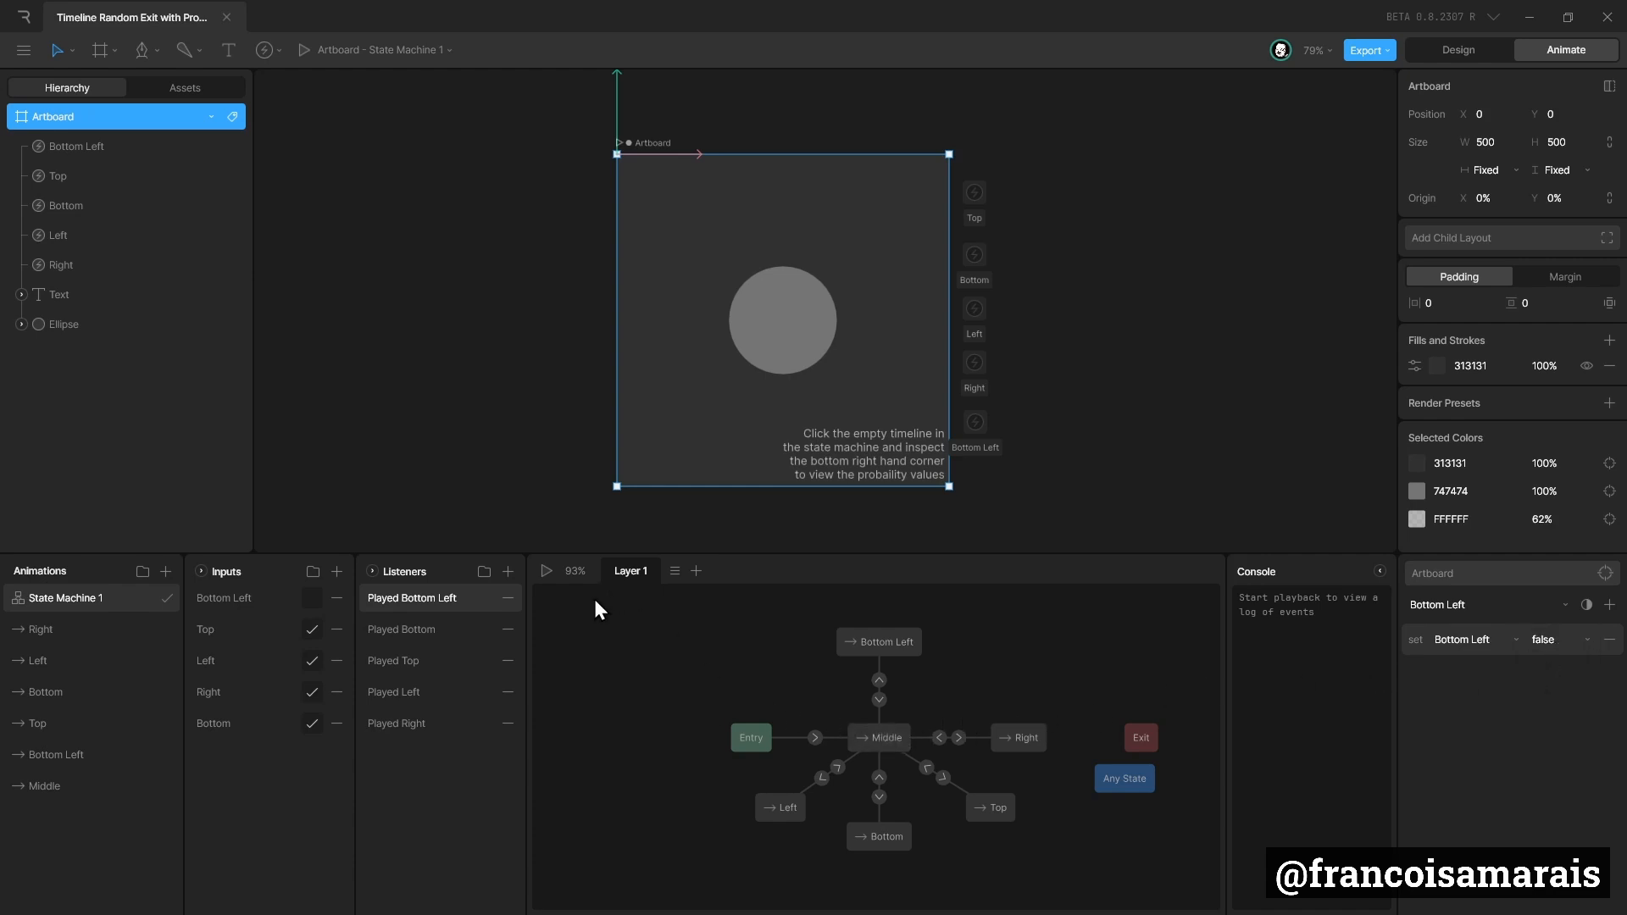
Enable the Bottom Left input by default and play the state machine to test the new state.
left_click(312, 599)
left_click(544, 572)
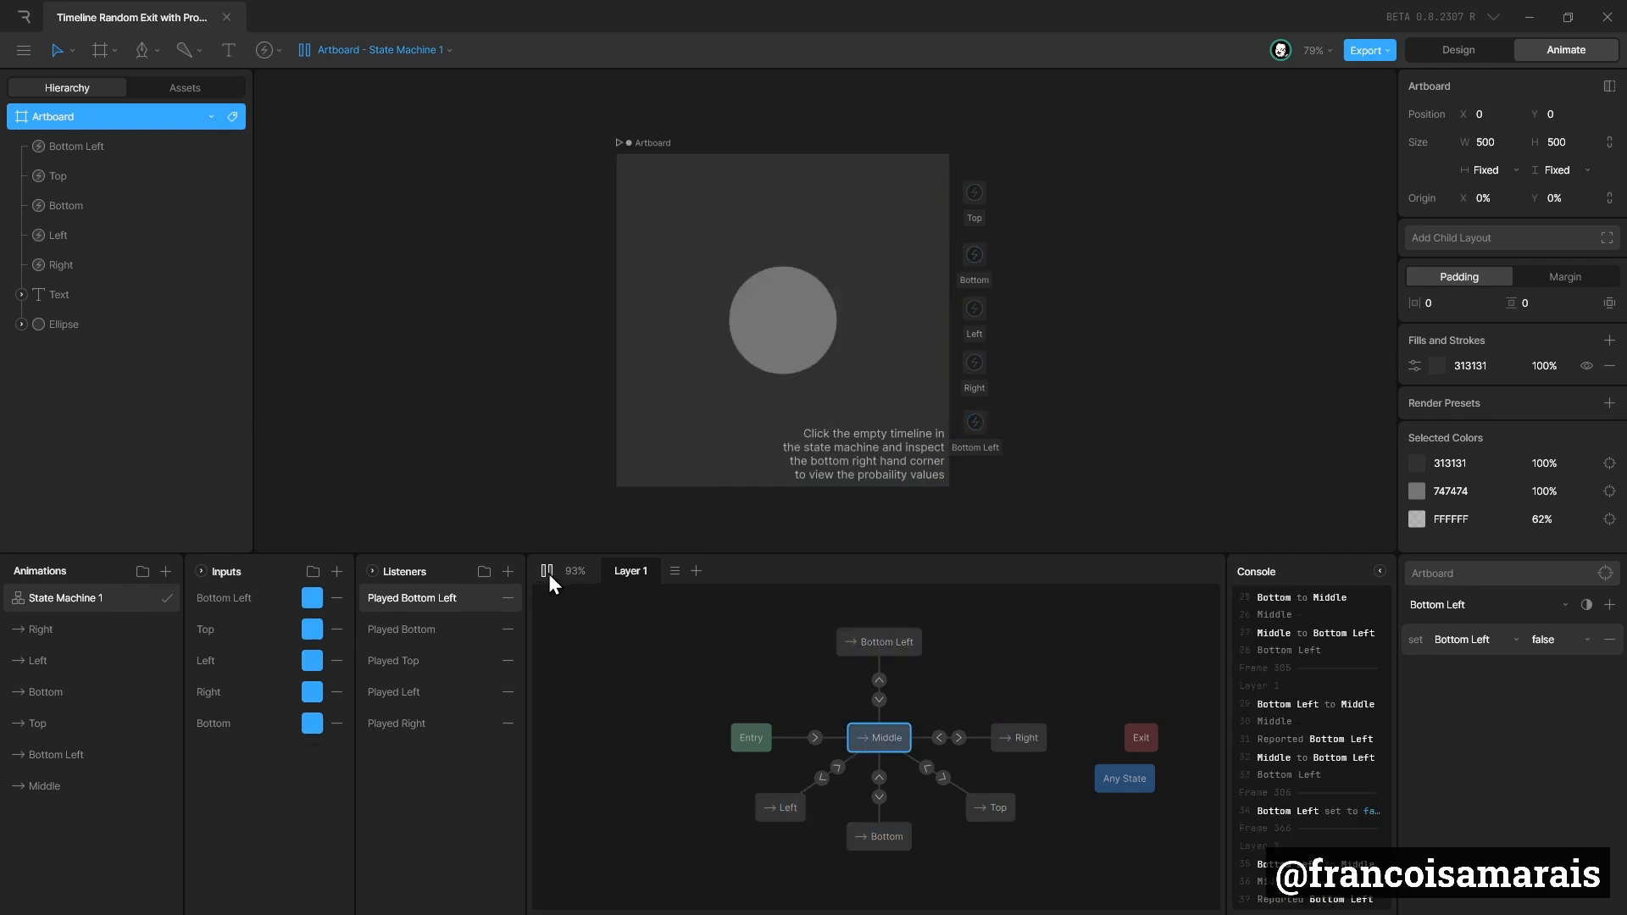
left_click(546, 572)
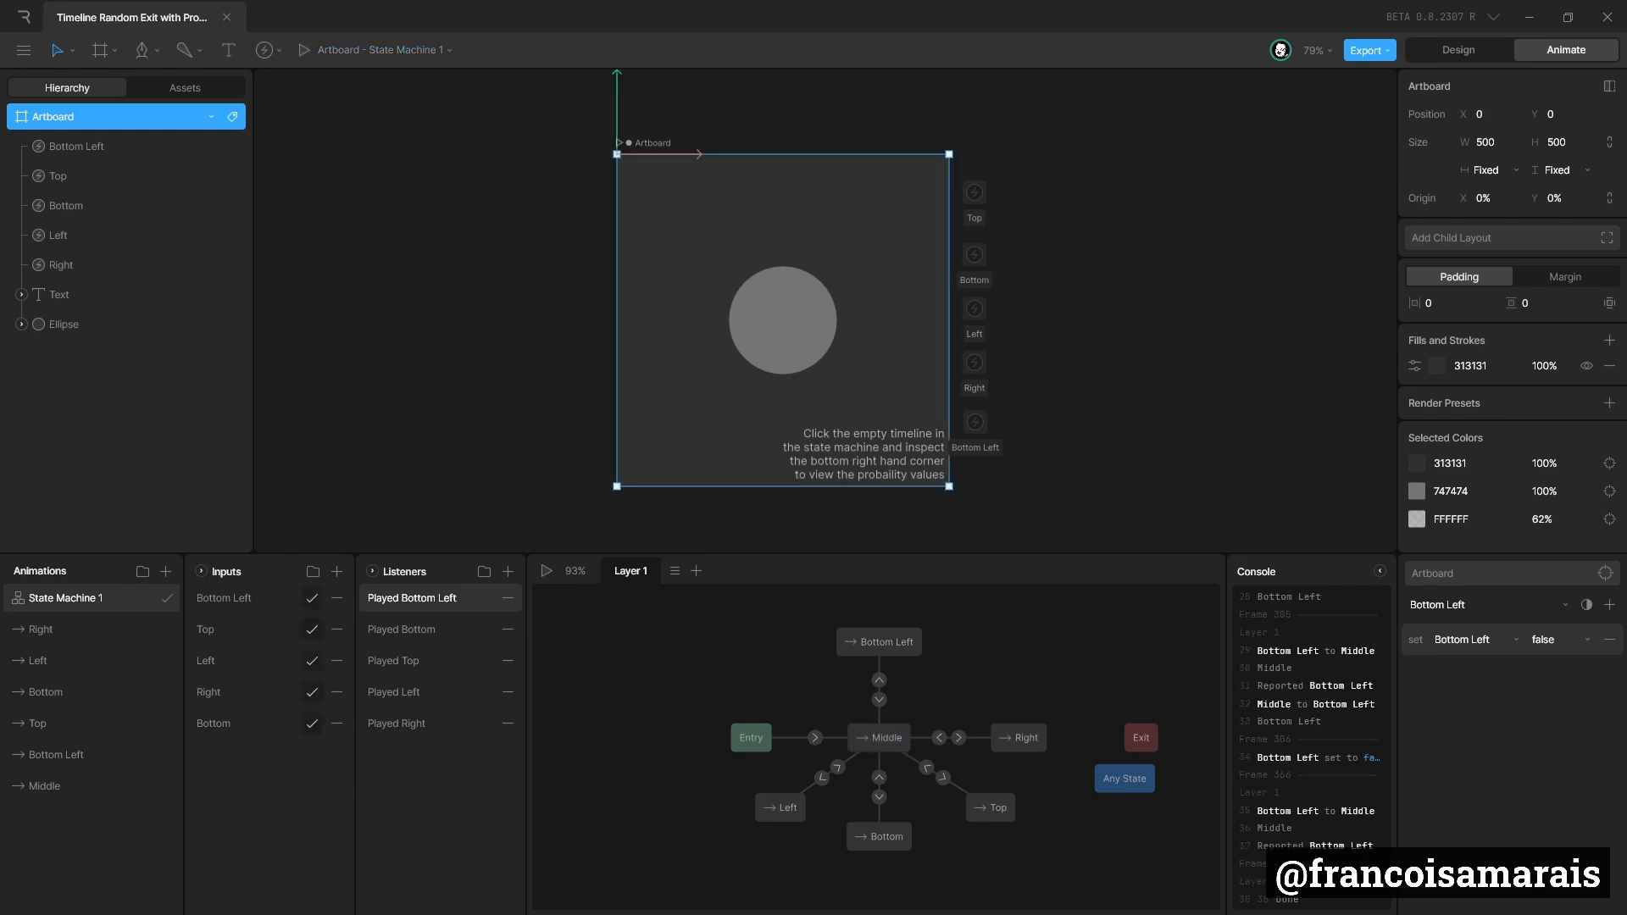
left_click(547, 571)
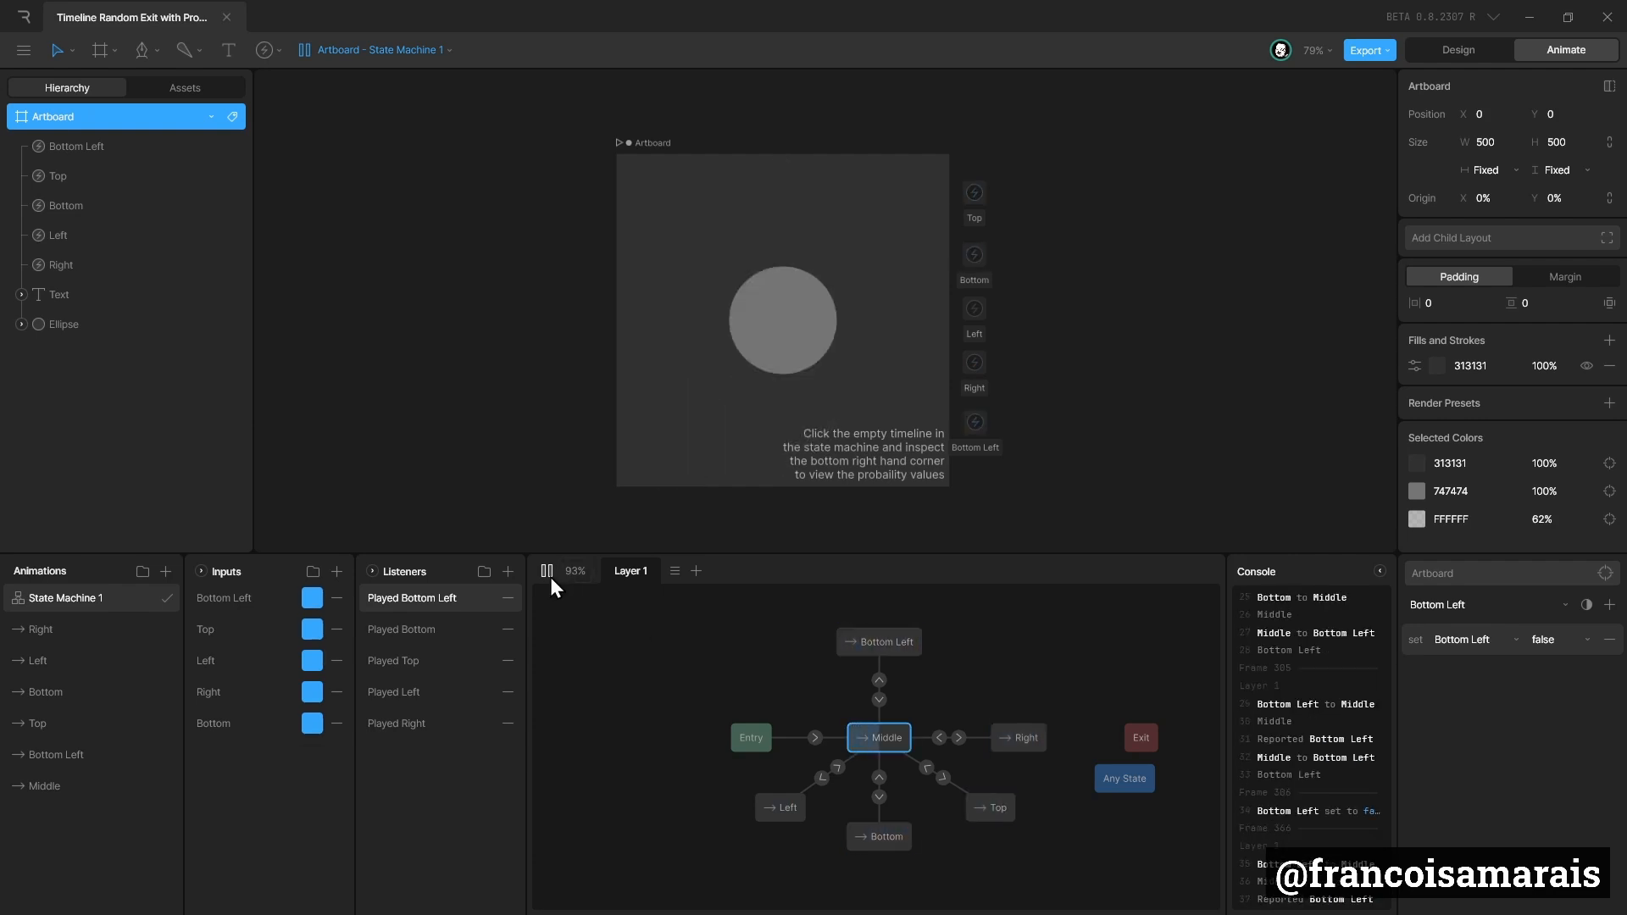
Check the transitions between Middle and Bottom Left, and assign the Bottom Left event to the Bottom Left state's empty Start entry.
left_click(878, 651)
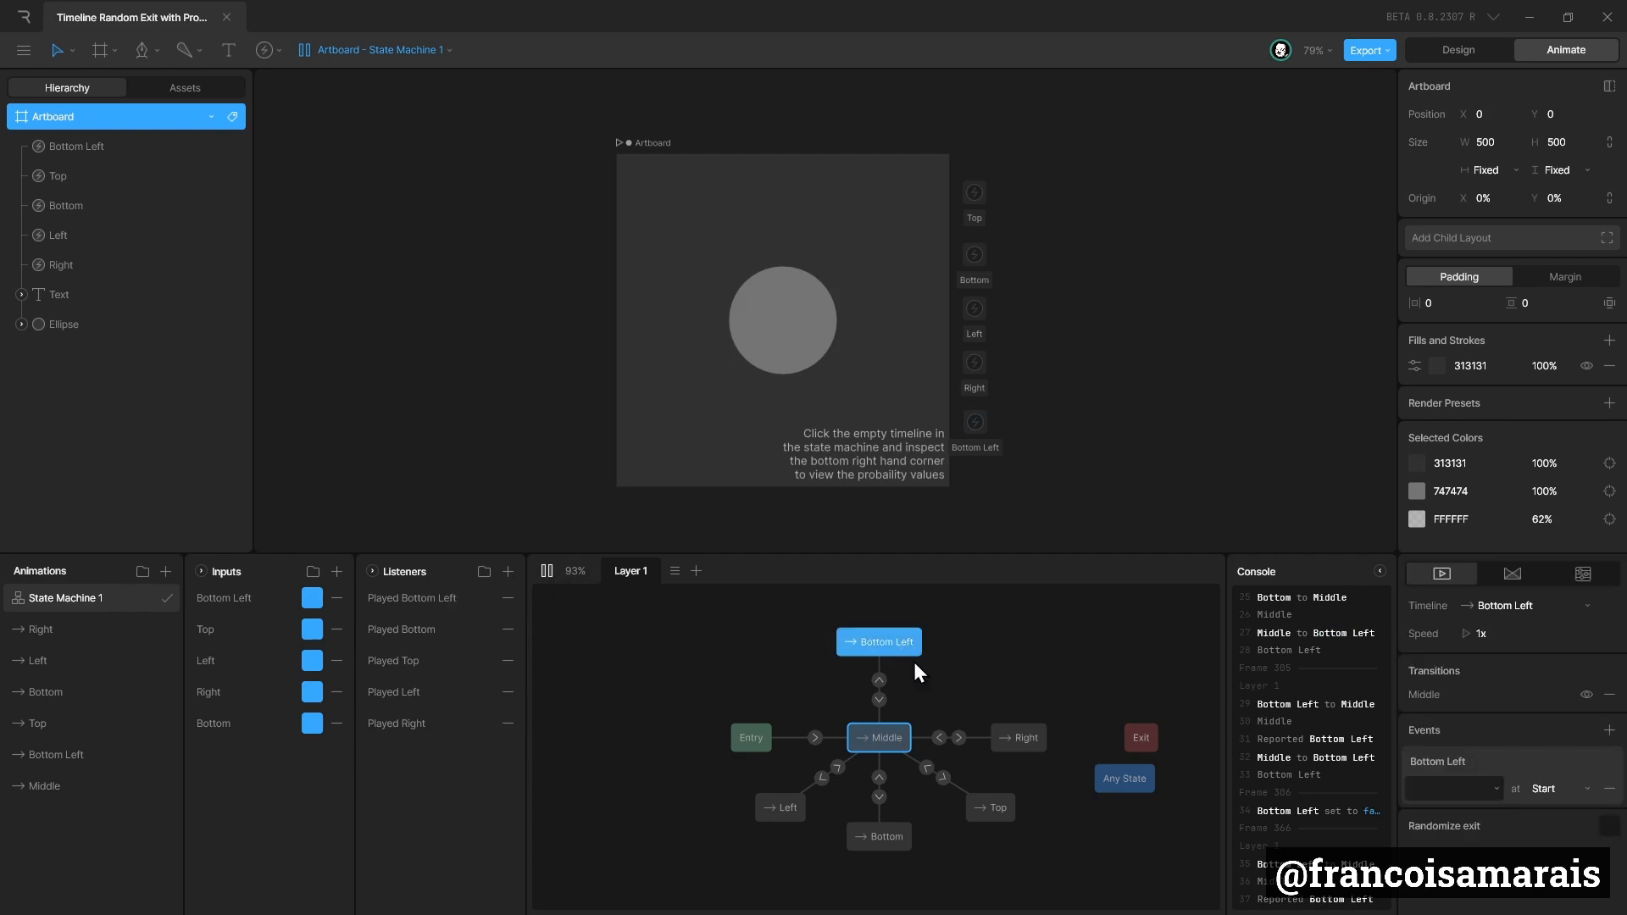
left_click(879, 700)
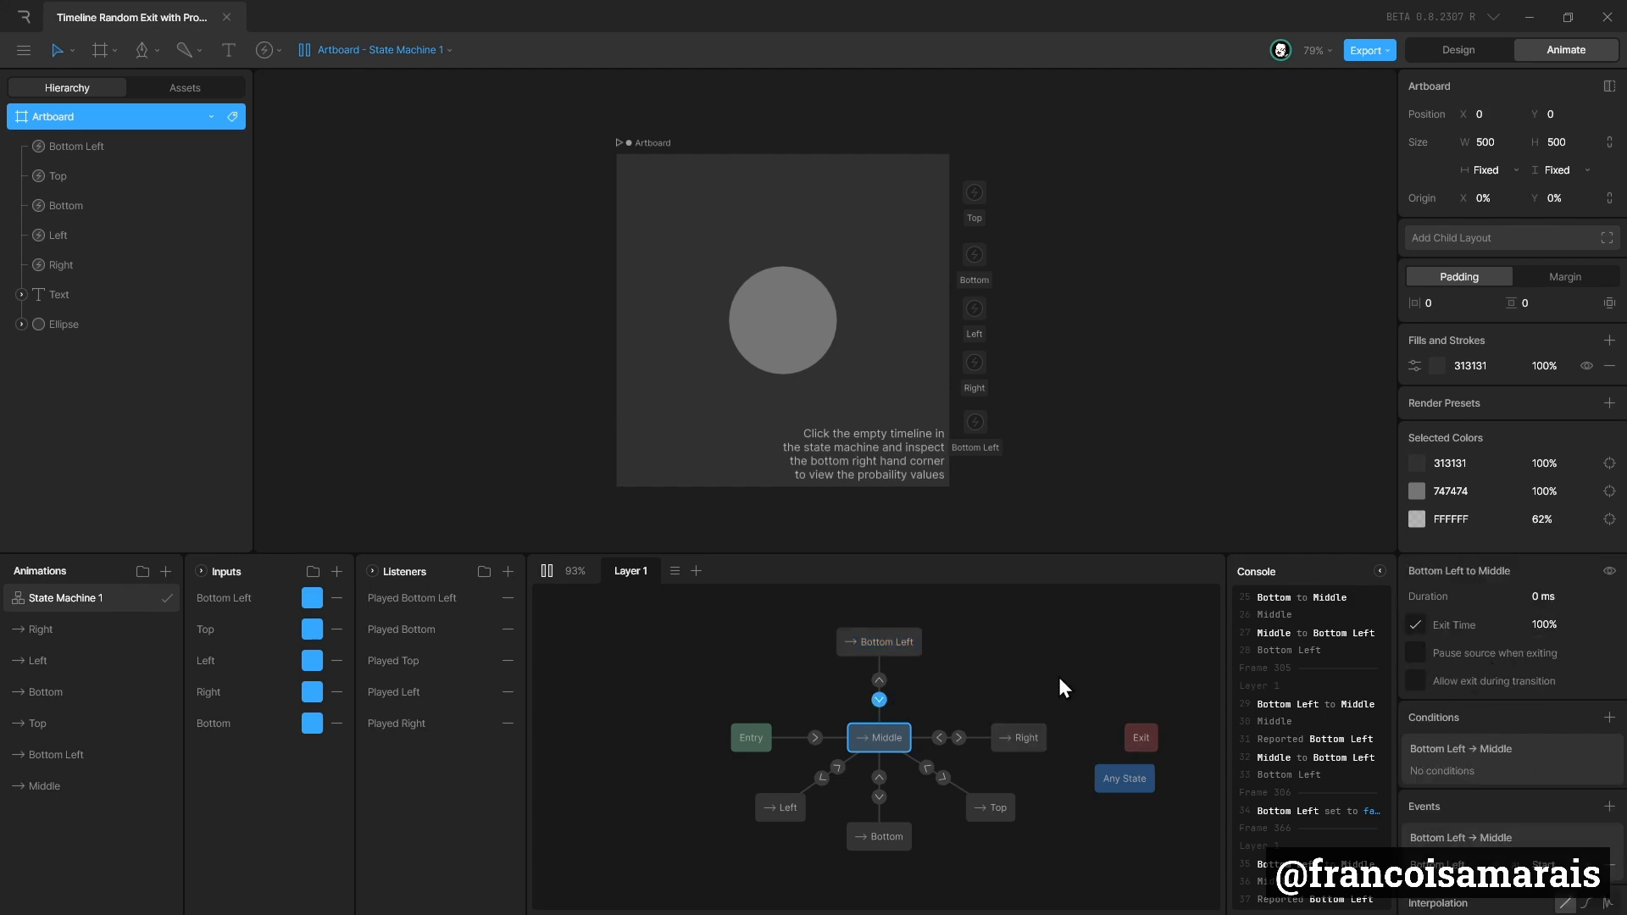
left_click(880, 681)
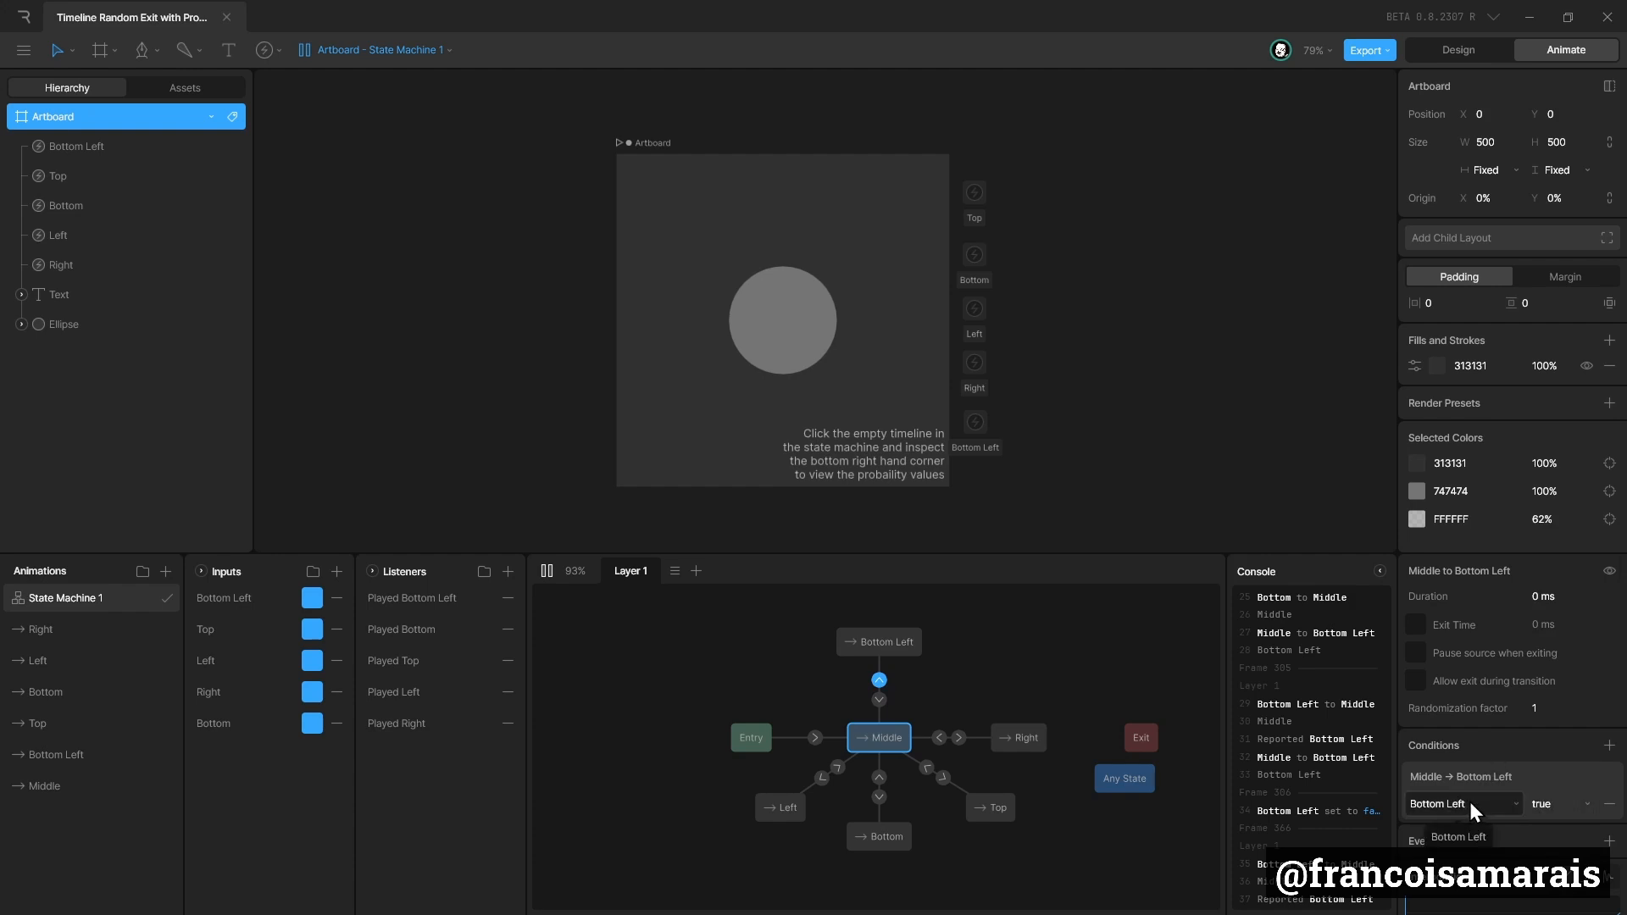
left_click(908, 654)
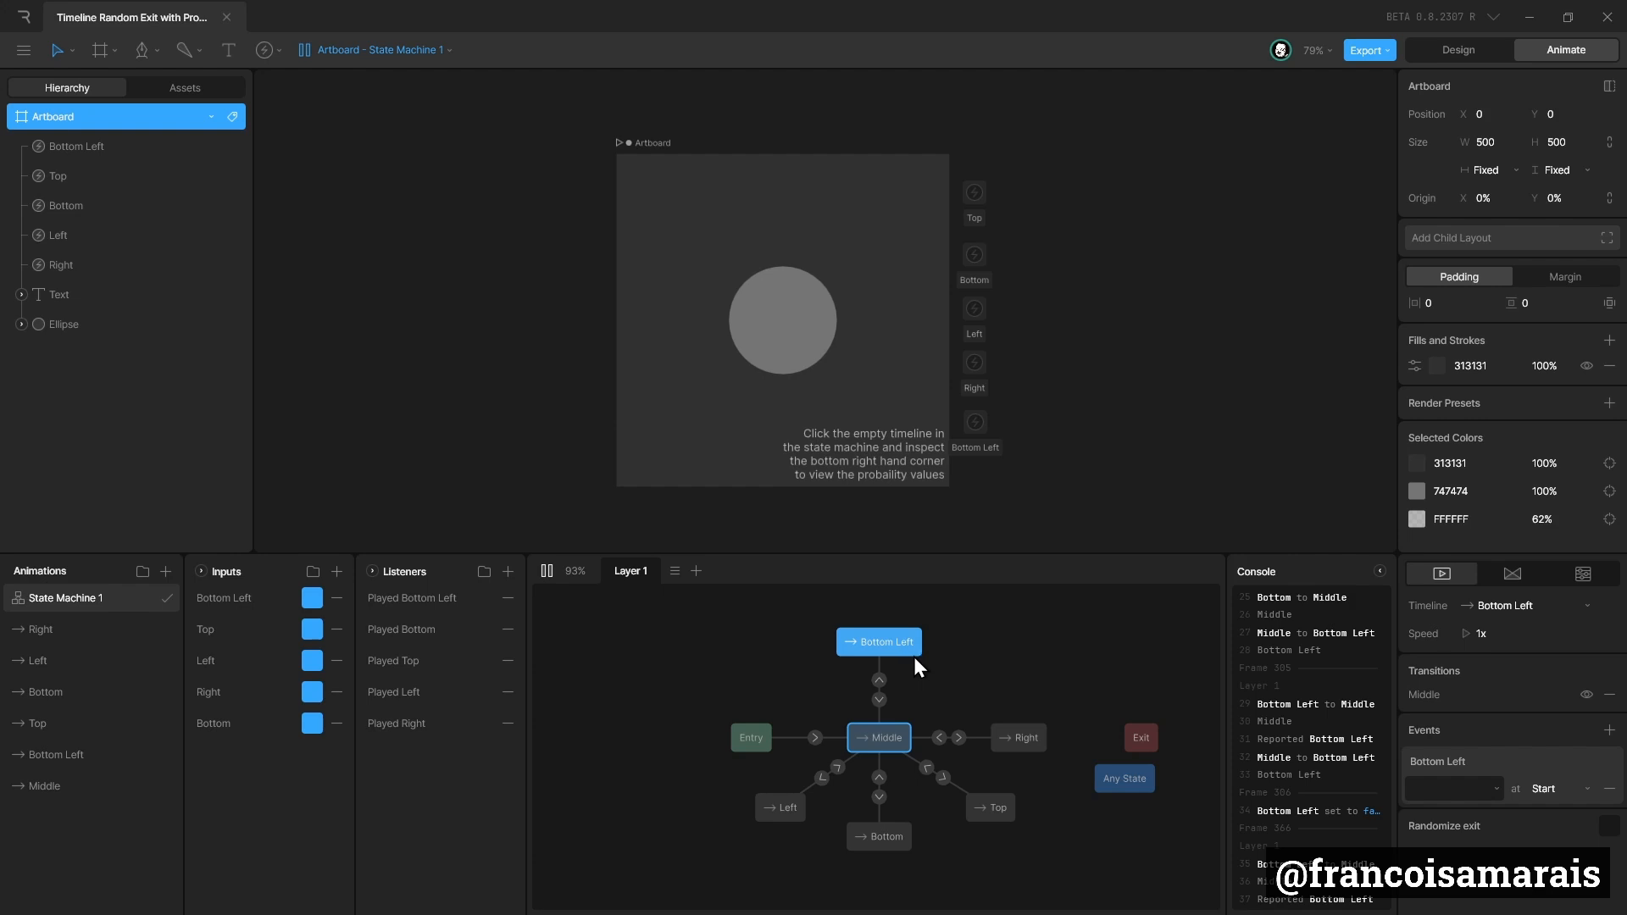
left_click(1476, 790)
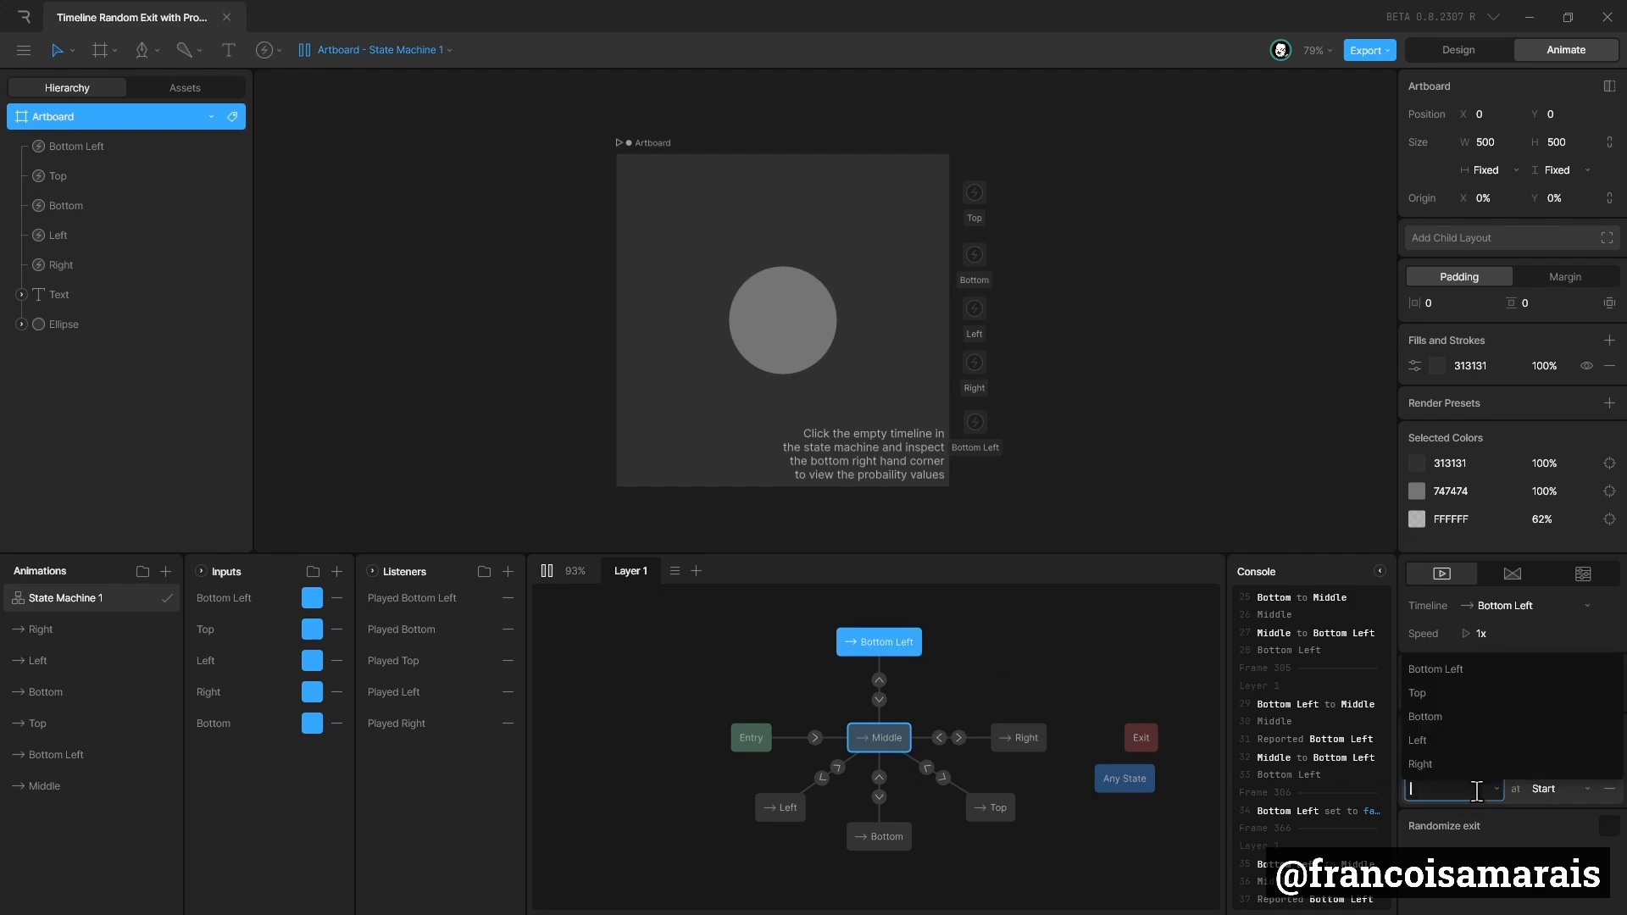
left_click(1469, 671)
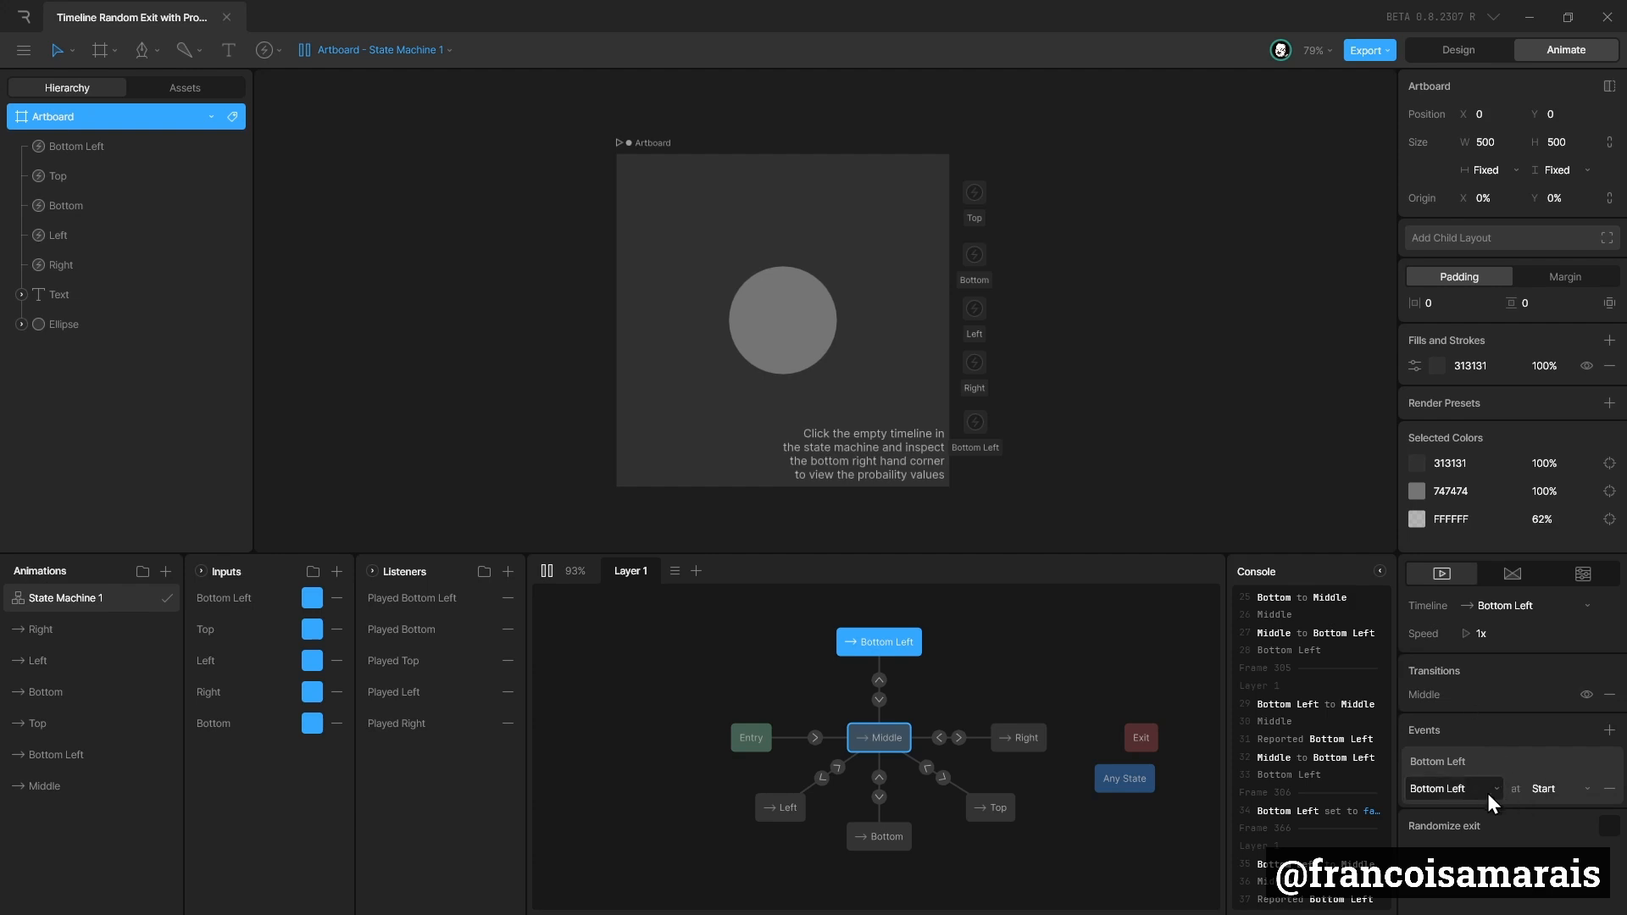
Replay the state machine to test the random order with the Bottom Left event assigned, and stop it.
left_click(546, 573)
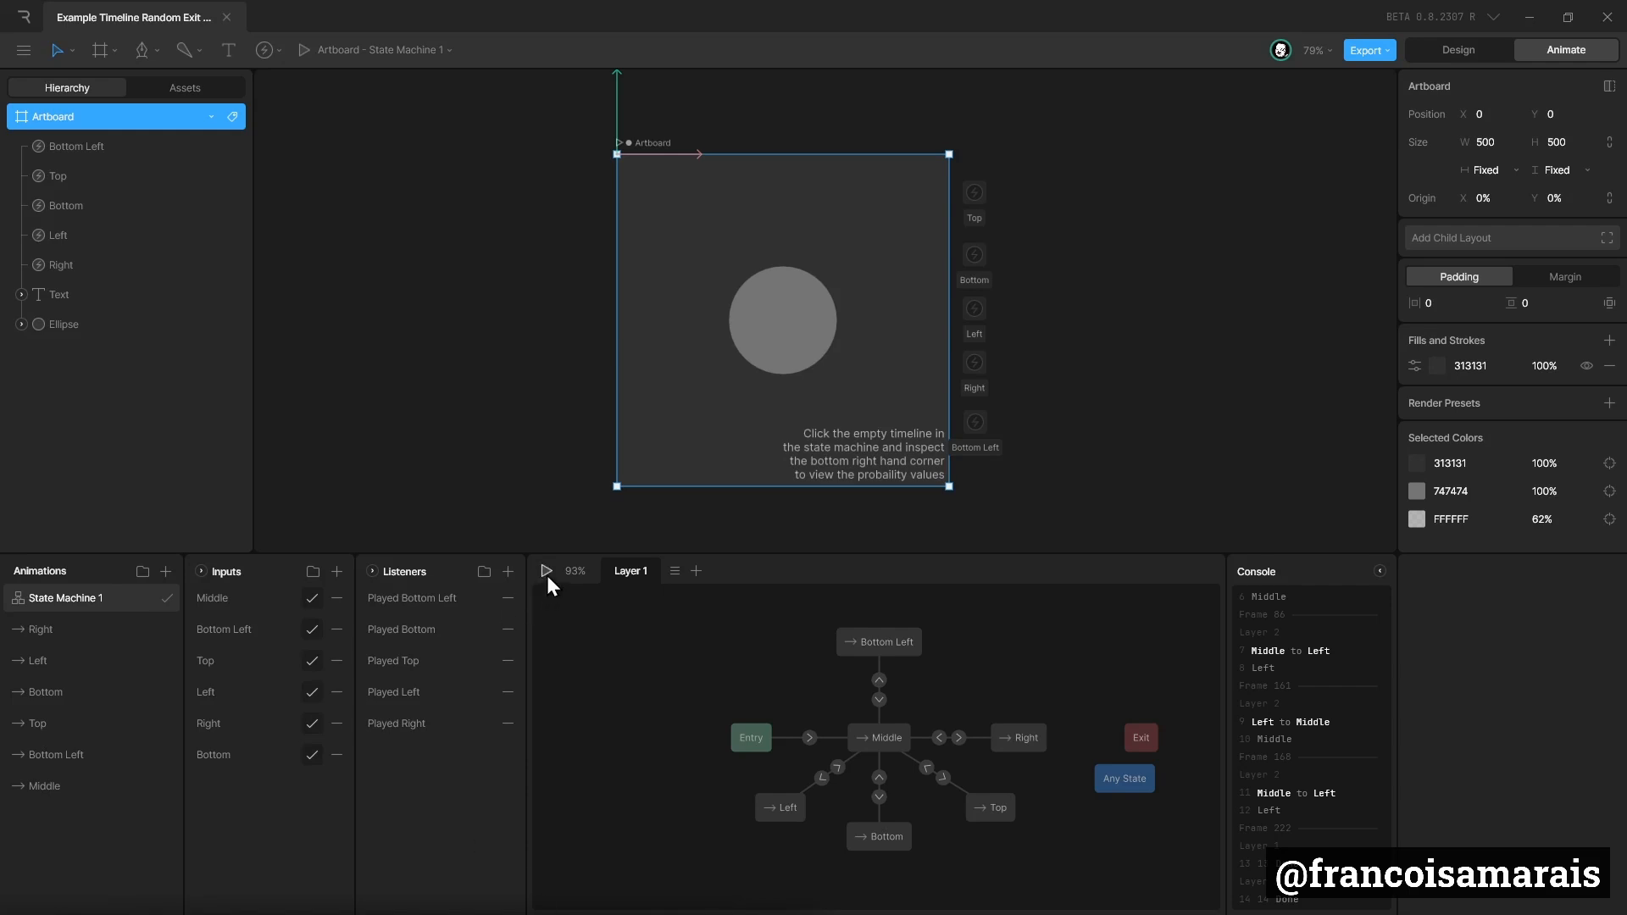
left_click(547, 572)
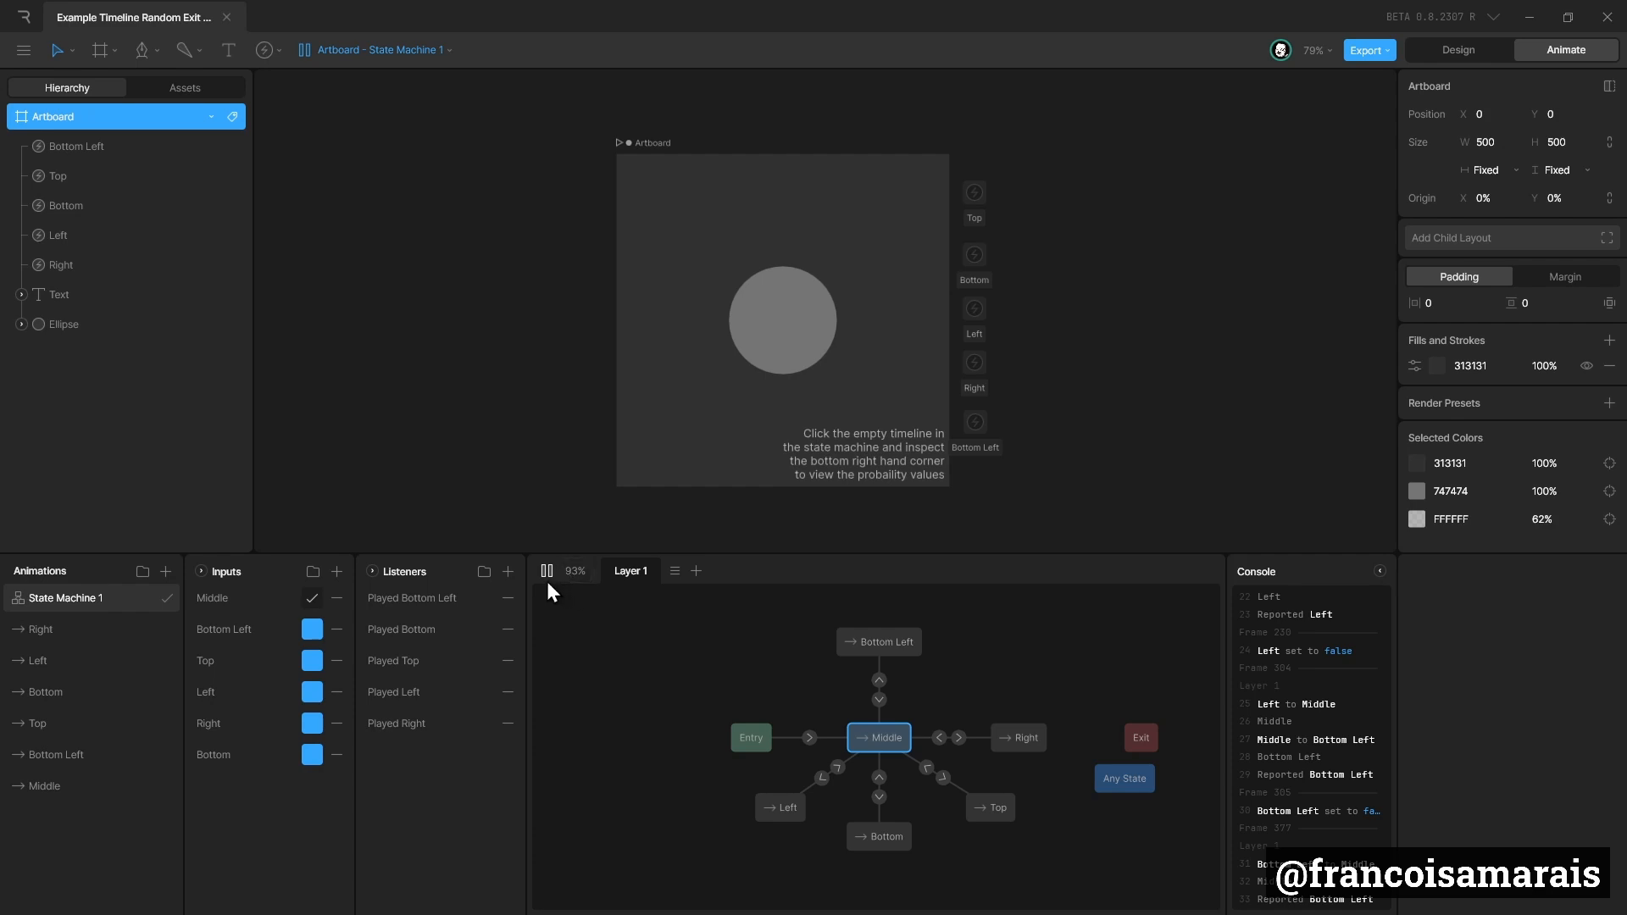
left_click(548, 577)
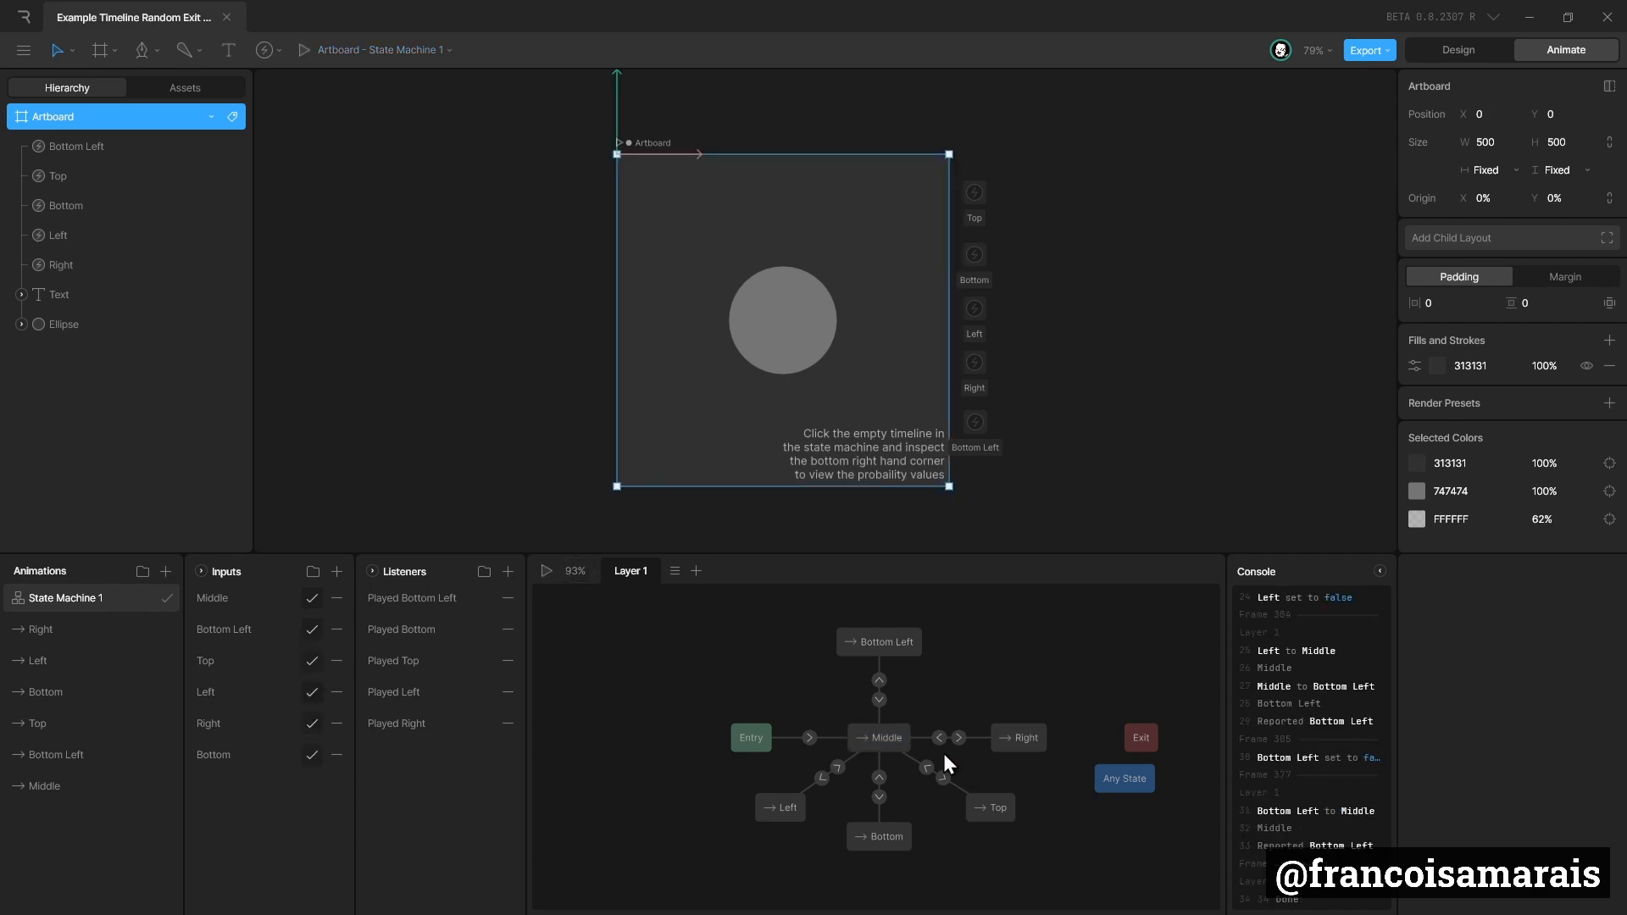
Set the duration of the transitions from Middle to Bottom Left, Right and Top to 300 ms.
left_click(880, 700)
left_click(878, 680)
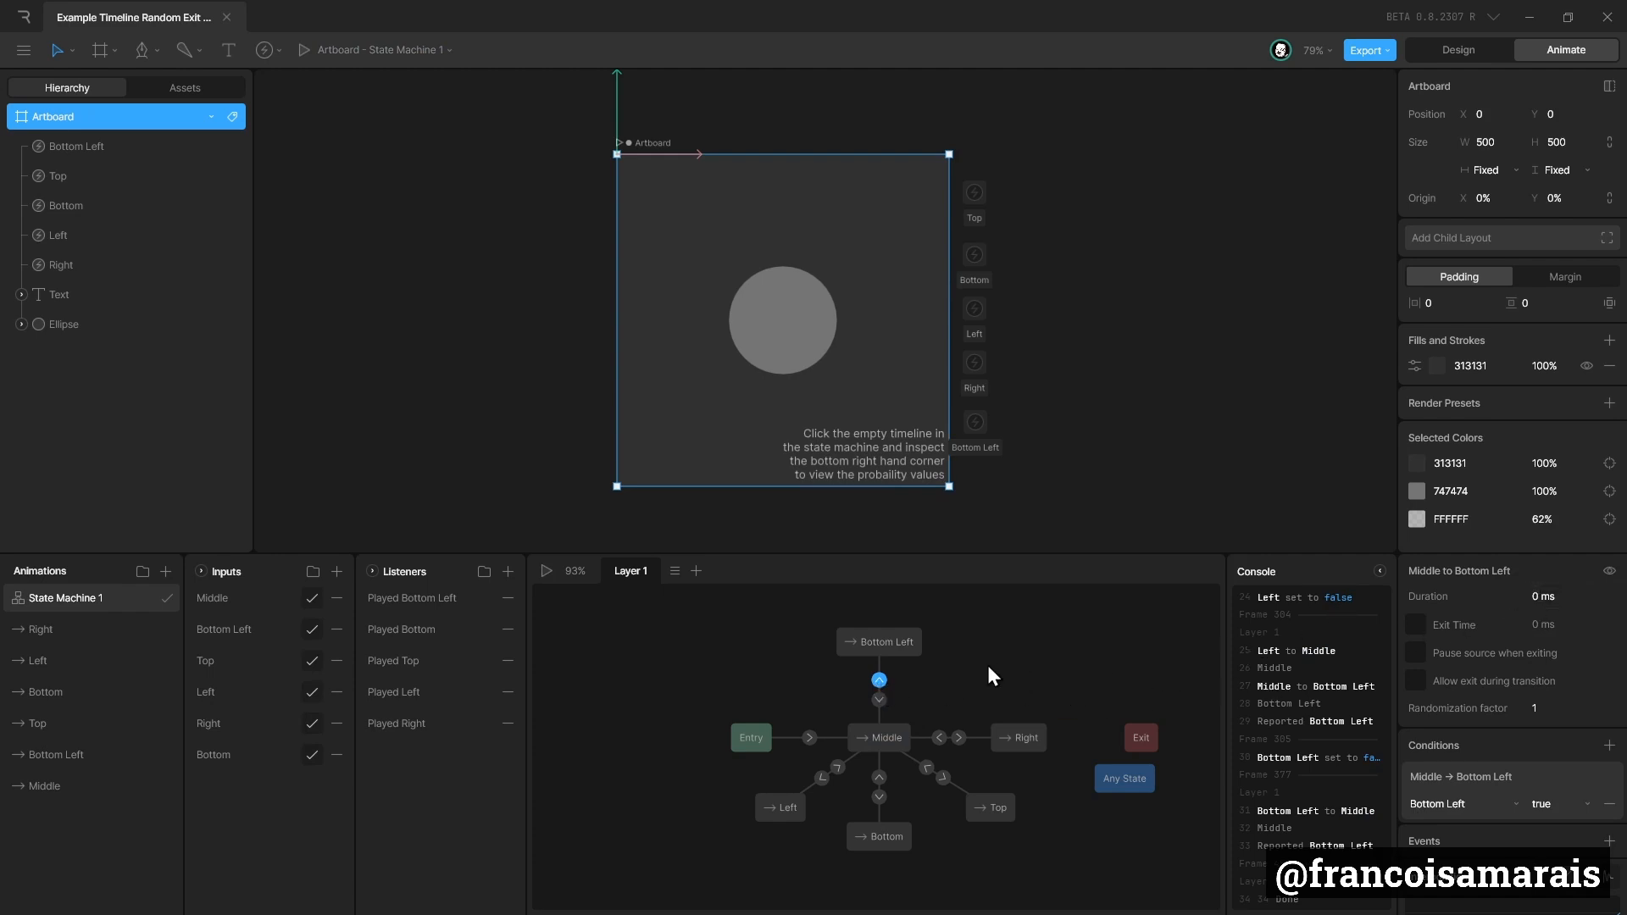
left_click(1573, 601)
left_click(958, 738)
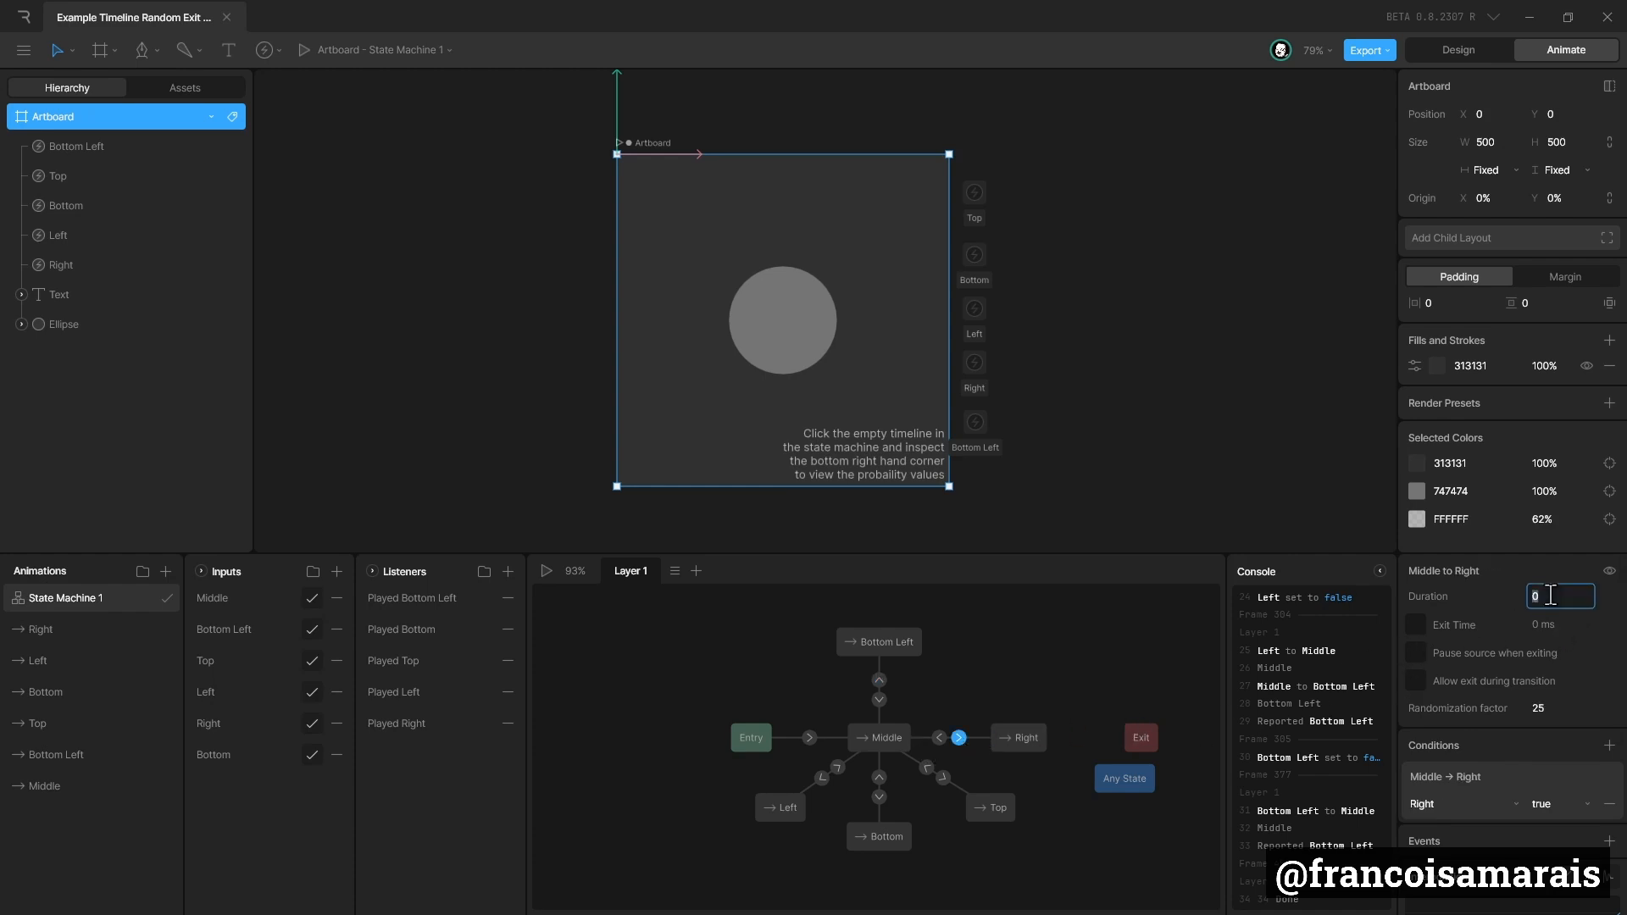
left_click(944, 776)
left_click(1550, 596)
type("300")
Set the duration of the transitions from Middle to Bottom and Left to 300 ms.
left_click(881, 795)
left_click(1553, 598)
type("300")
left_click(821, 779)
left_click(1578, 603)
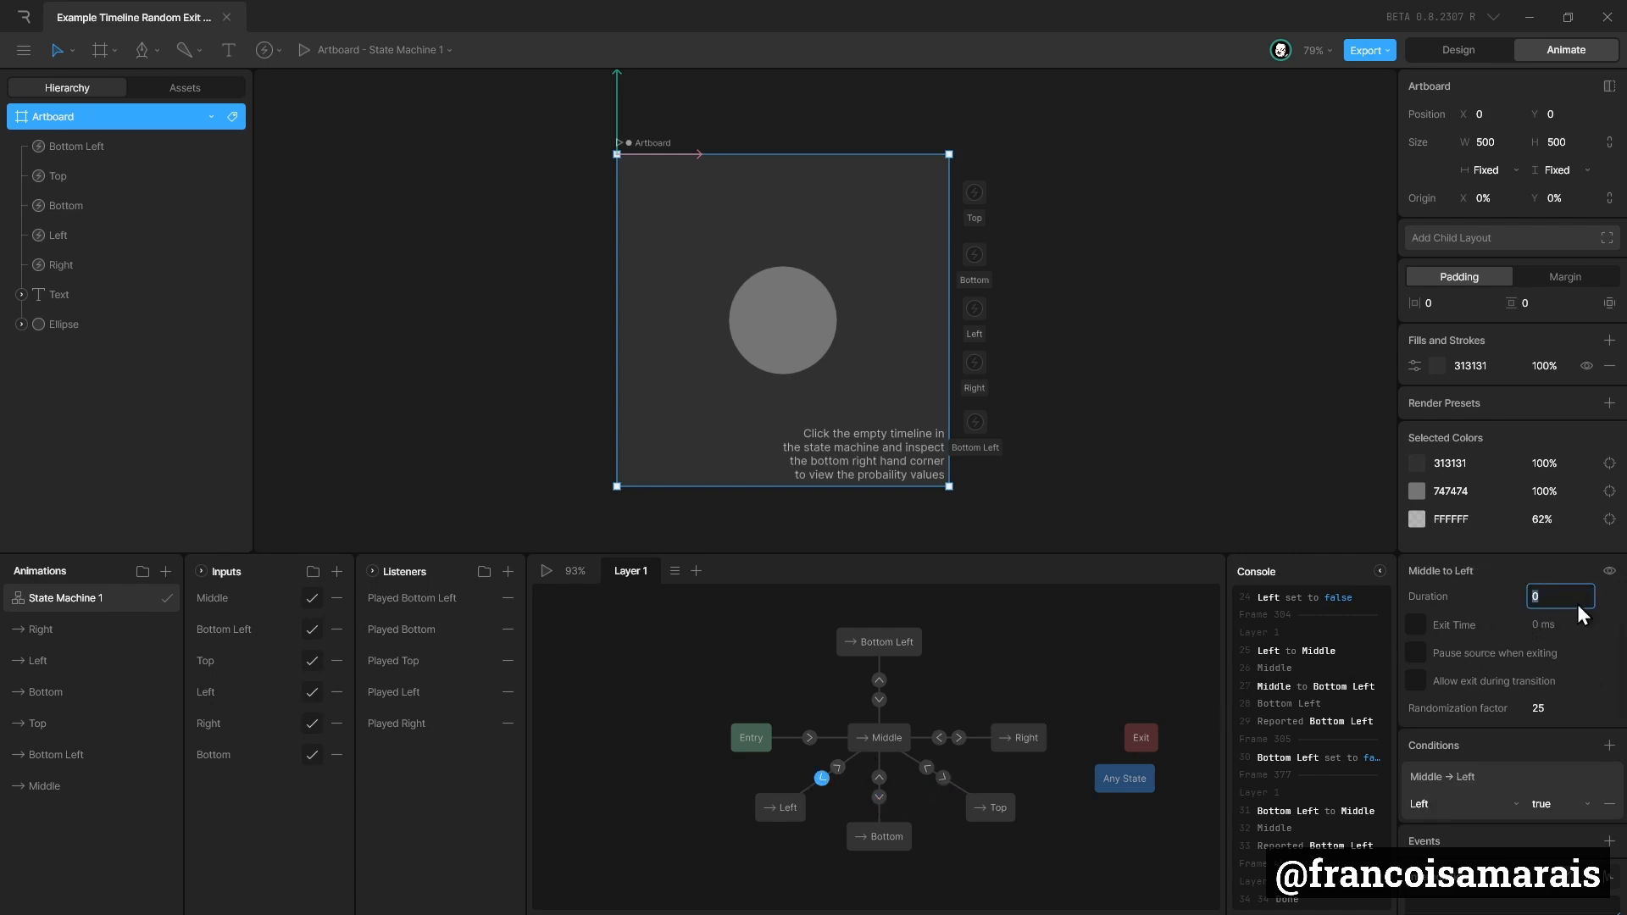
Set the duration of the Left to Middle and Bottom to Middle transitions to 100 ms.
left_click(839, 769)
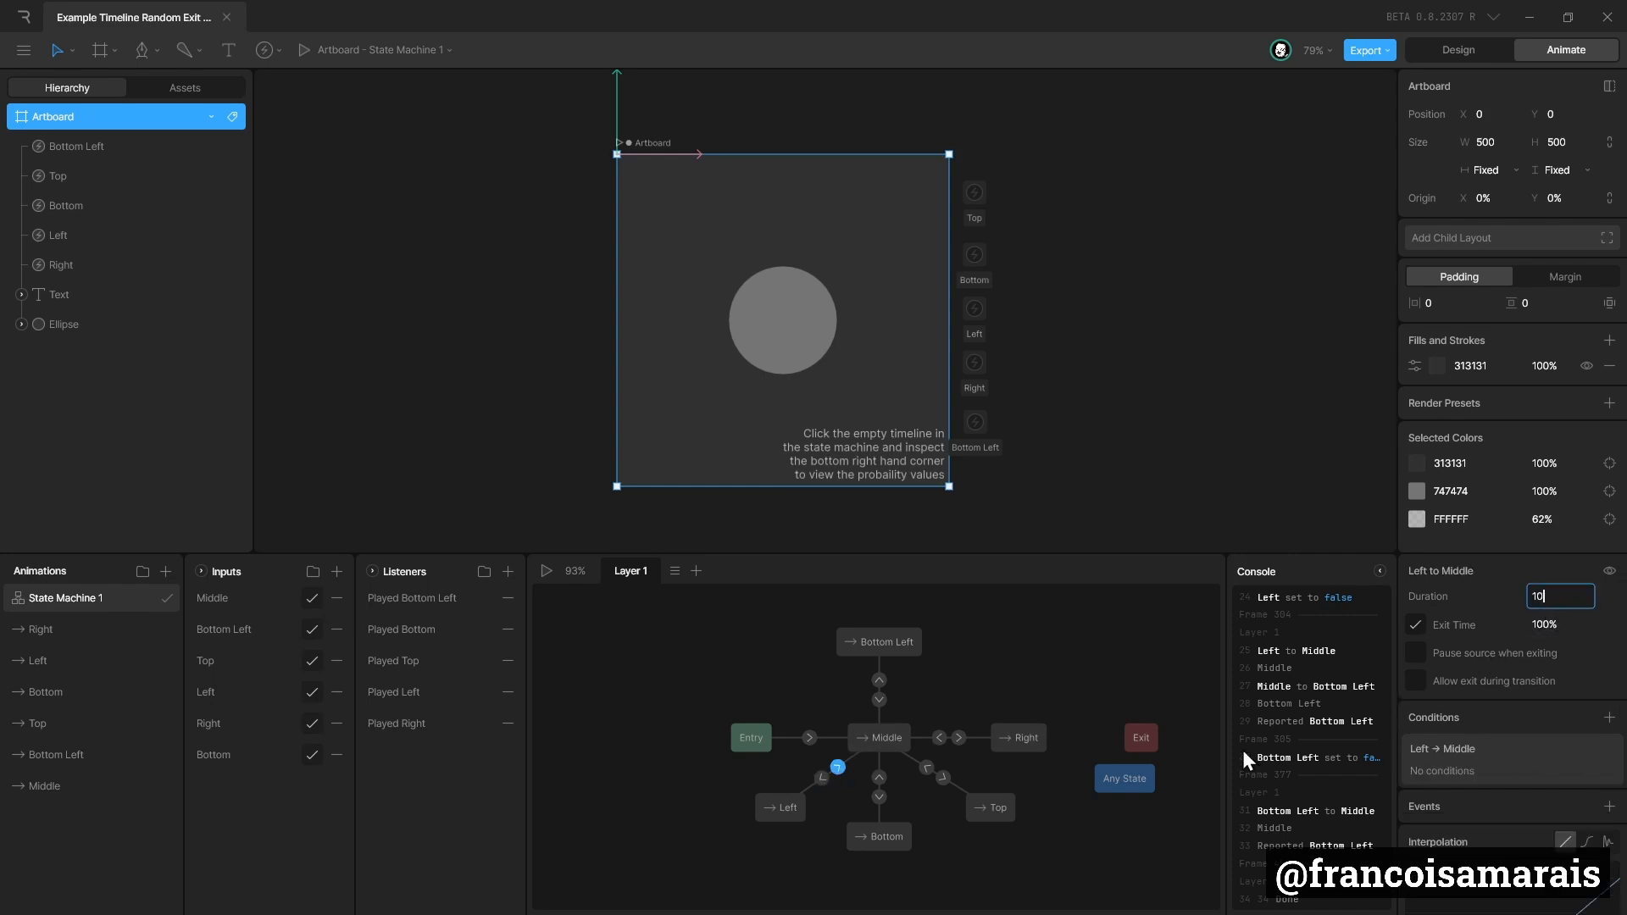
left_click(880, 795)
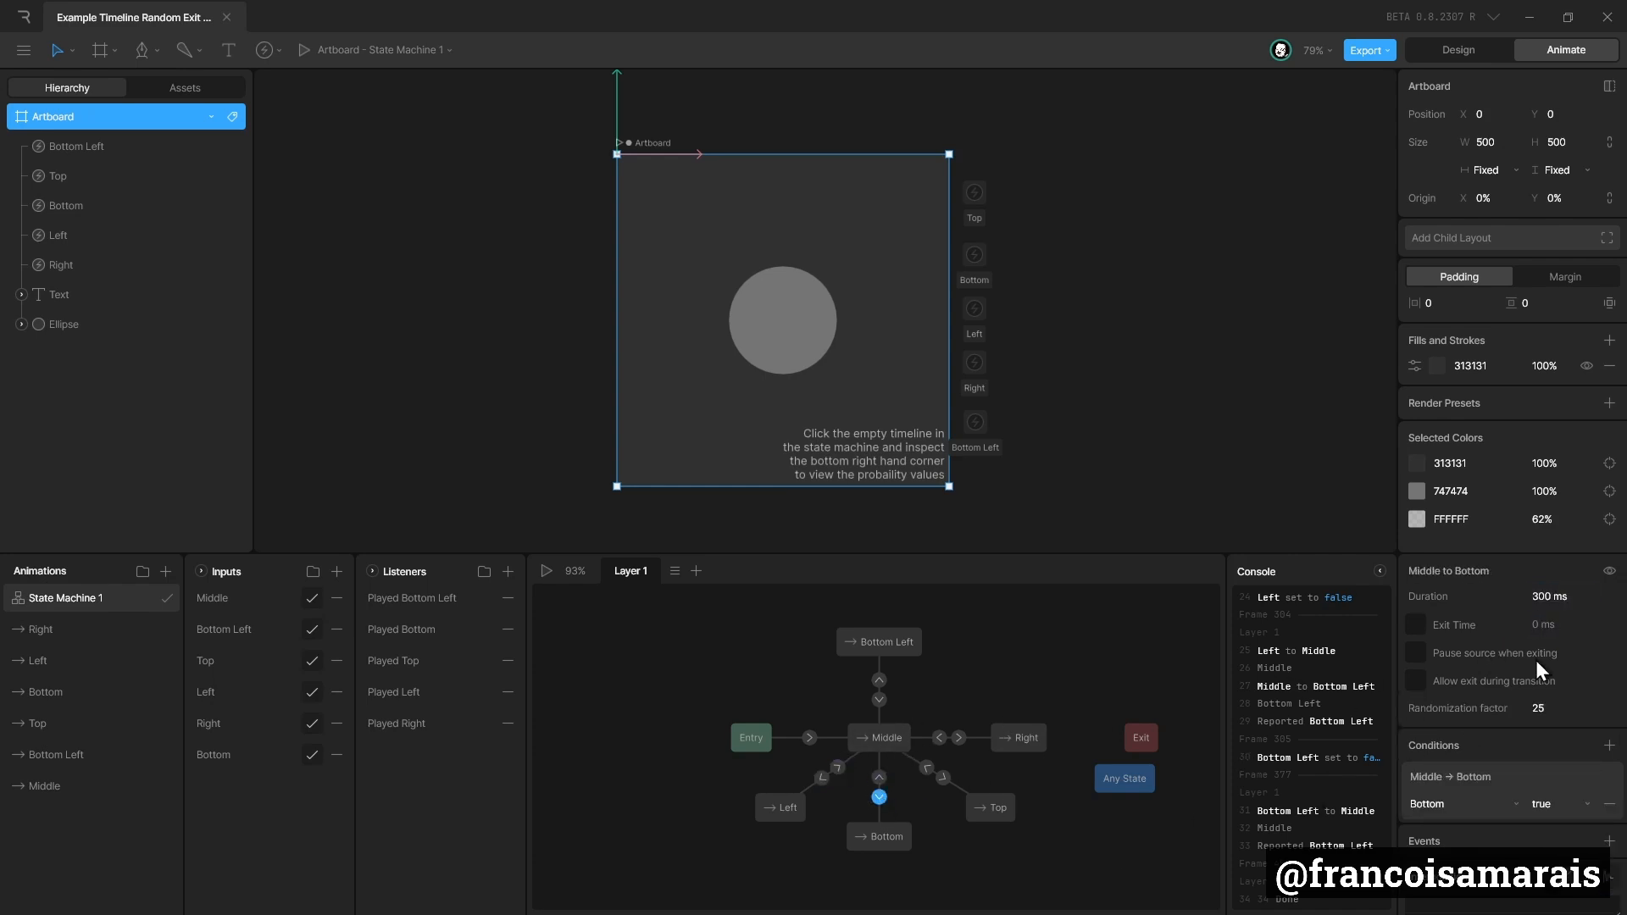
left_click(880, 778)
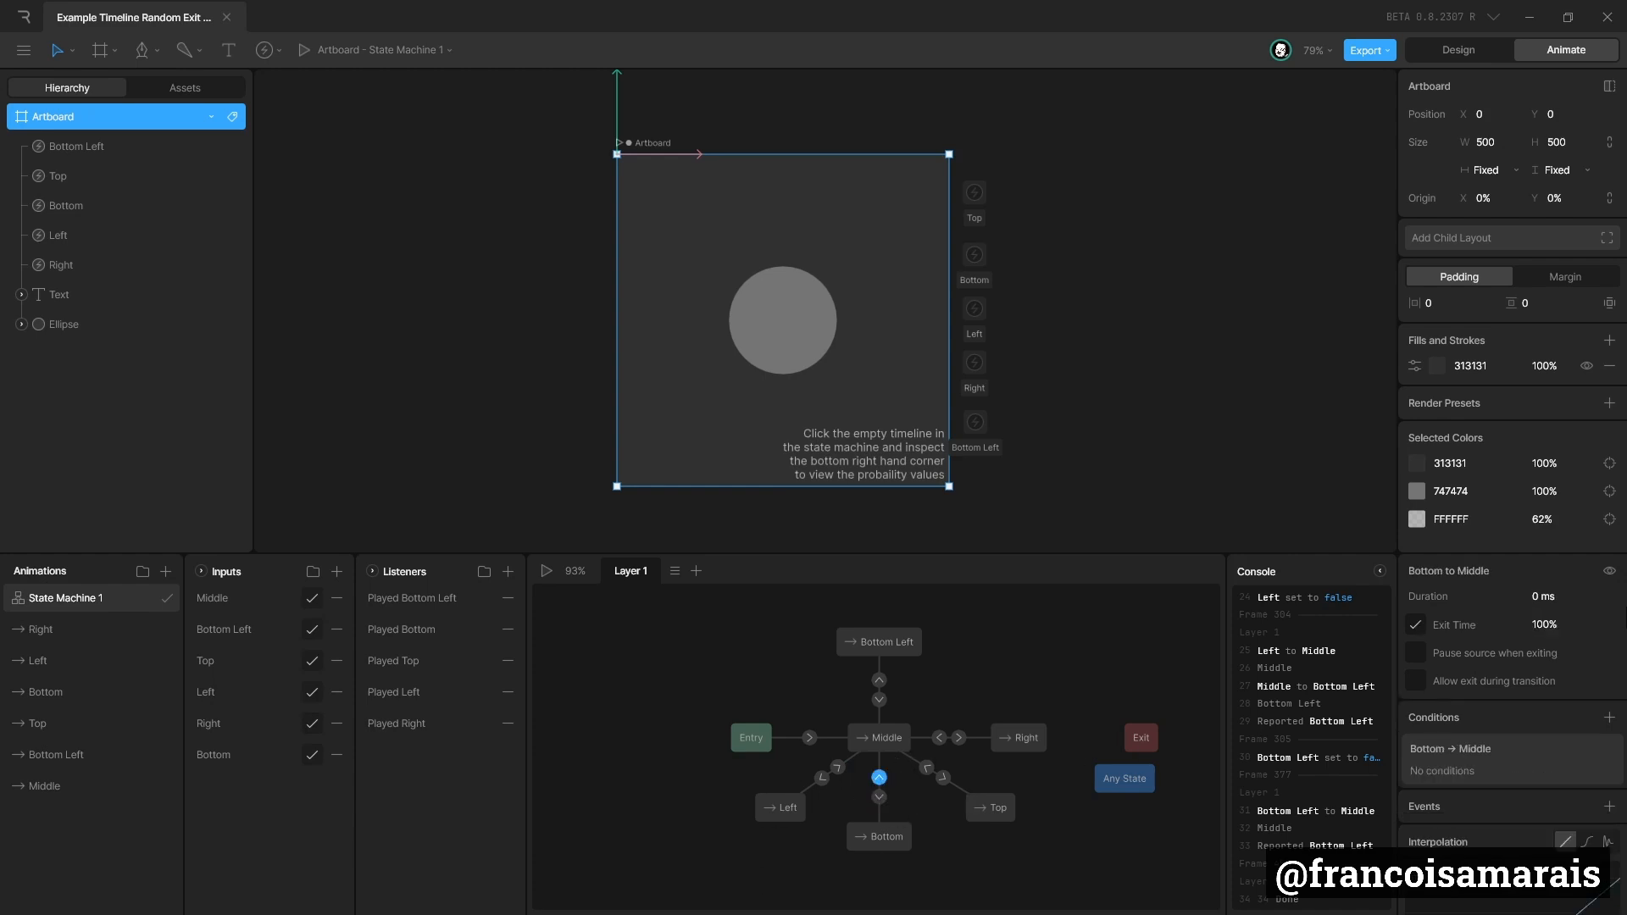
left_click(1567, 596)
type("100")
Set the duration of the transitions returning to Middle from Top, Right and Bottom Left to 100 ms.
left_click(929, 769)
left_click(939, 737)
left_click(1559, 596)
type("100")
left_click(880, 700)
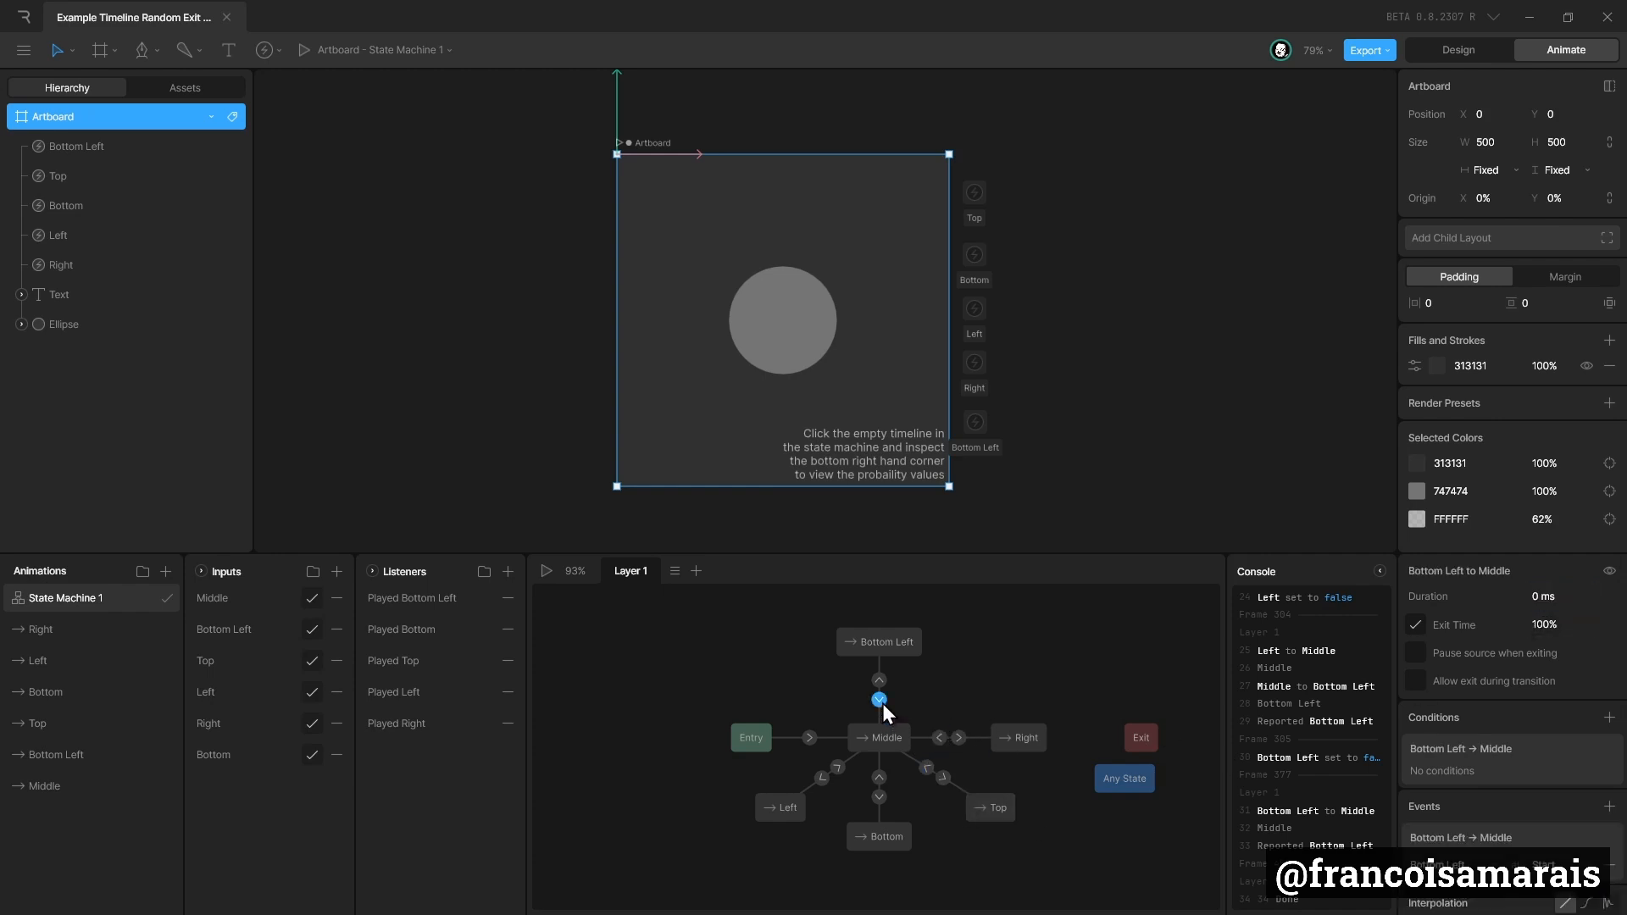
left_click(1561, 603)
Check the Middle to Bottom Left duration, play the state machine to preview the blended transitions, and stop it.
left_click(880, 683)
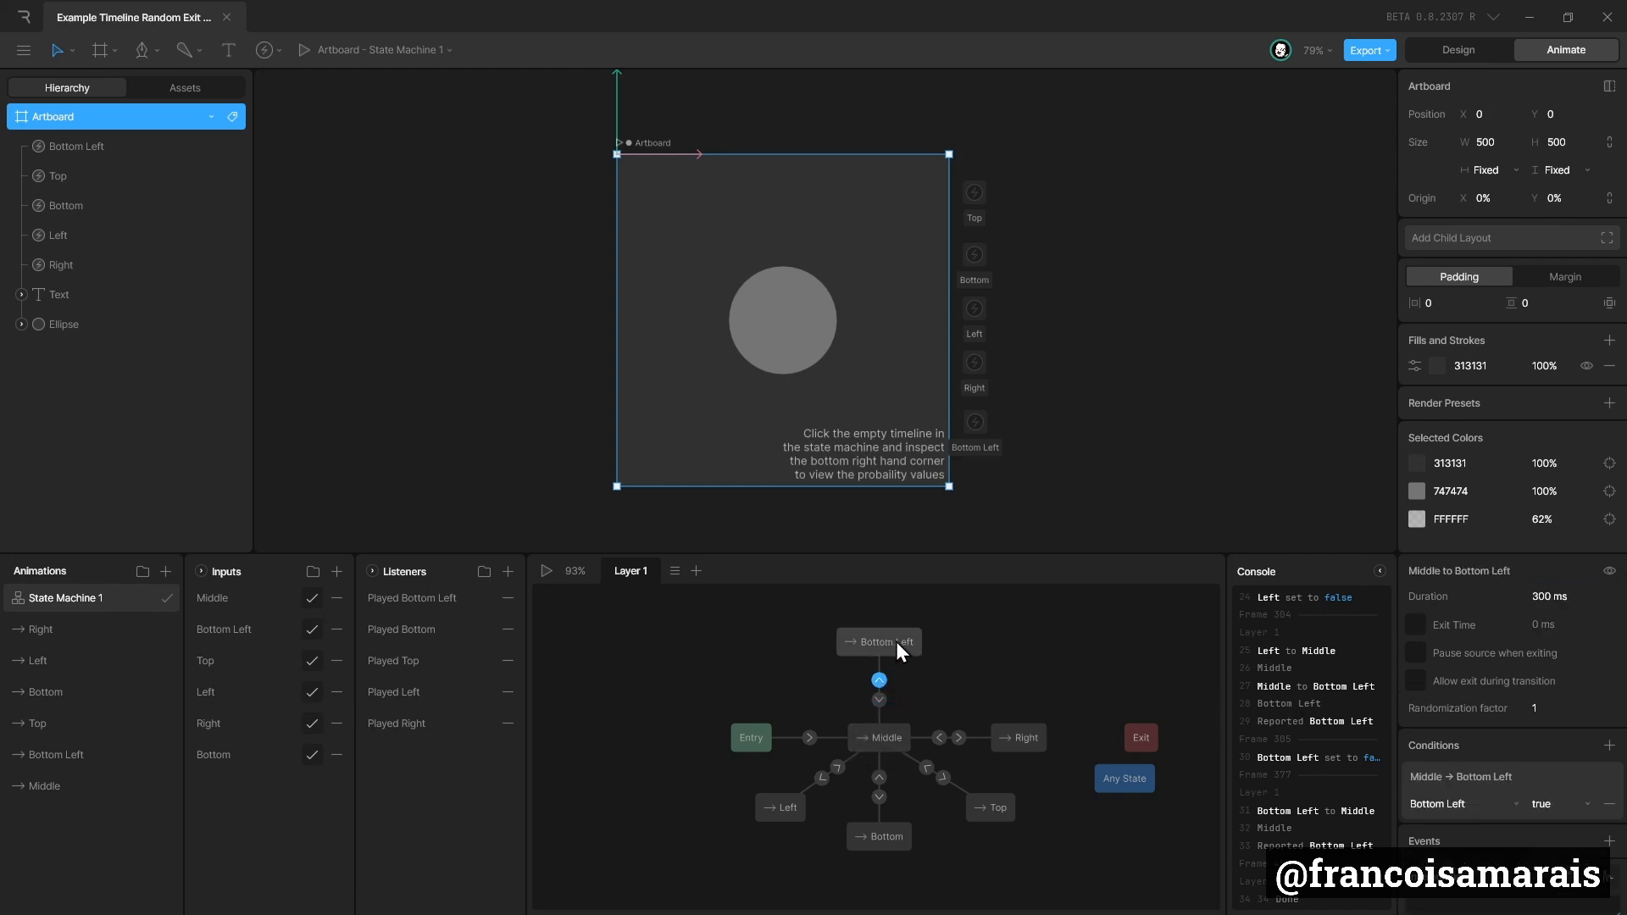
left_click(545, 578)
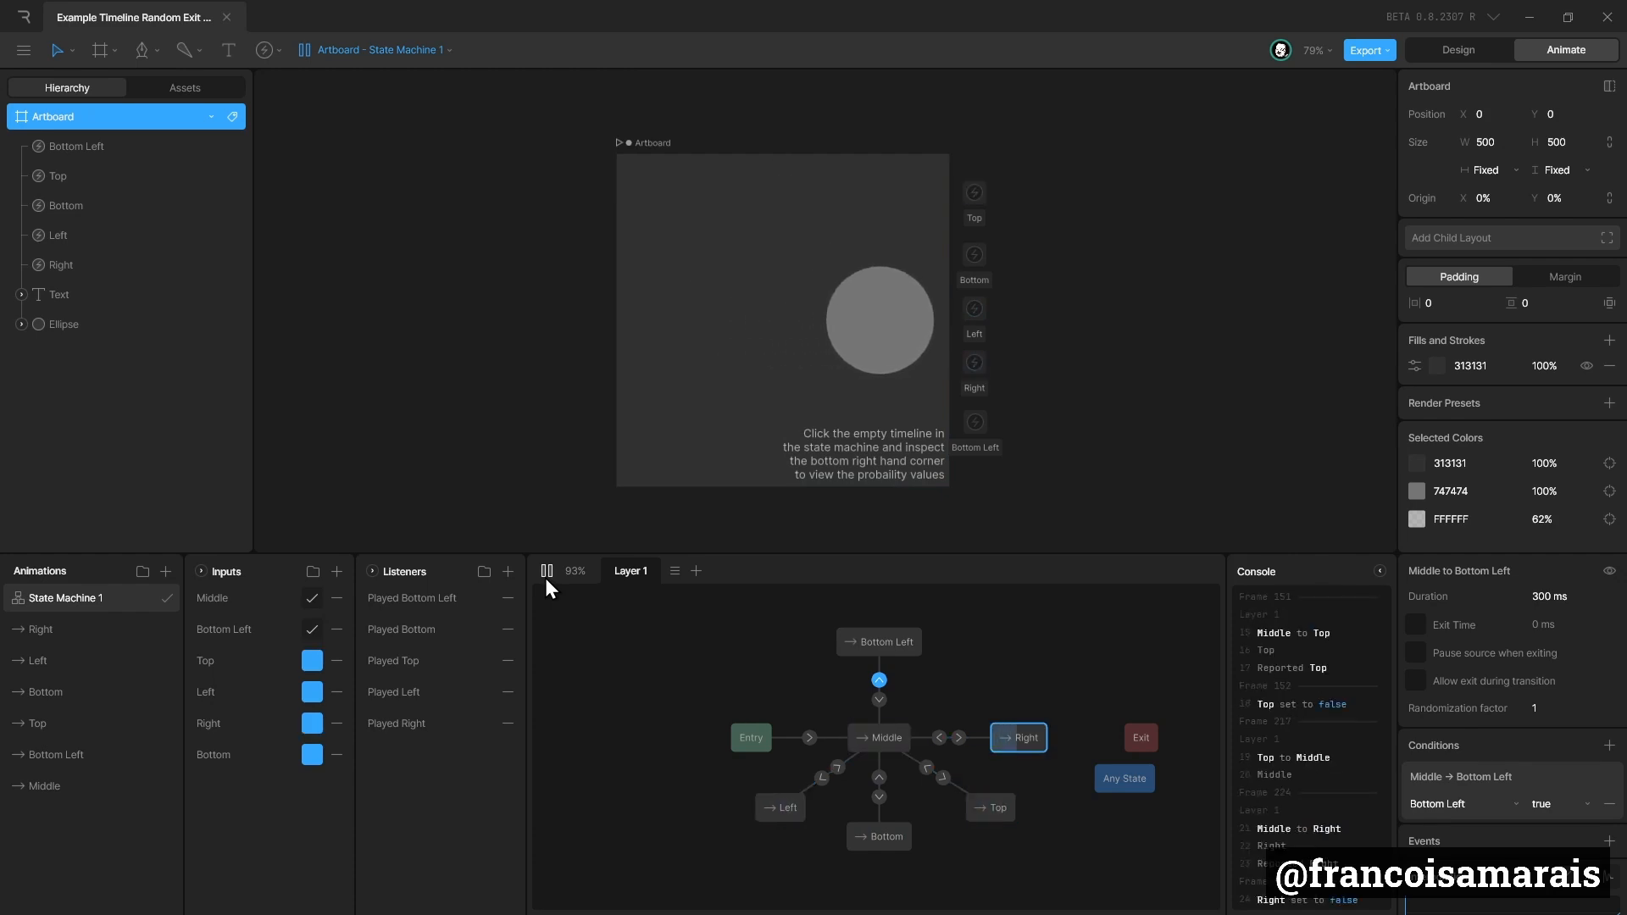
left_click(546, 578)
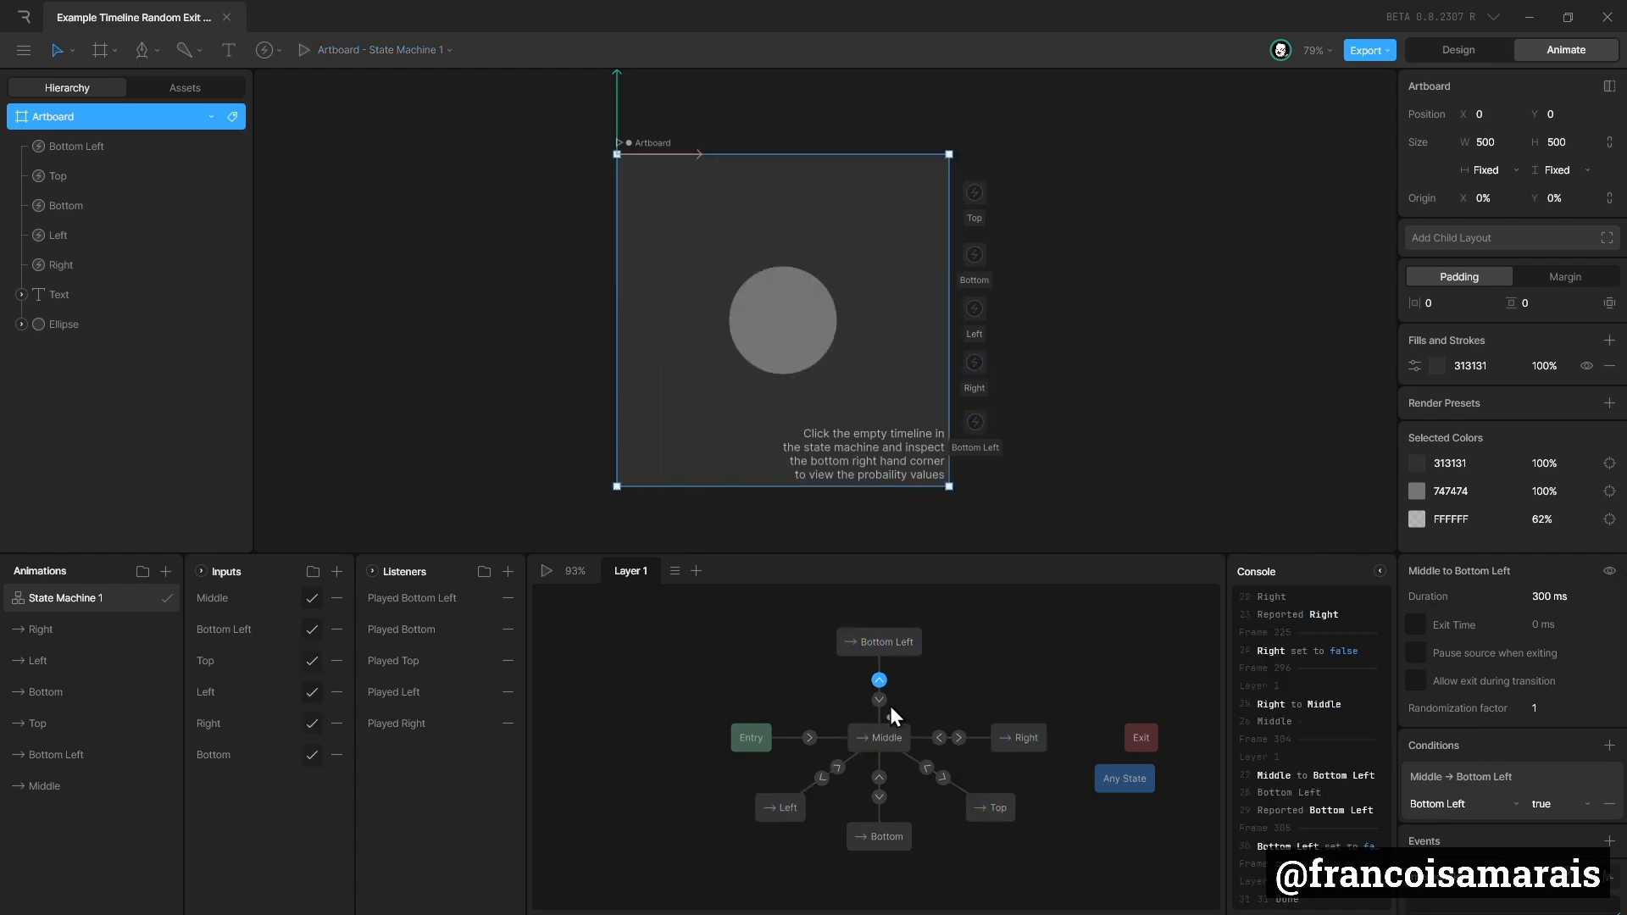
Examine the interpolation options of the Middle to Bottom Left transition.
scroll(1549, 688, "down", 3)
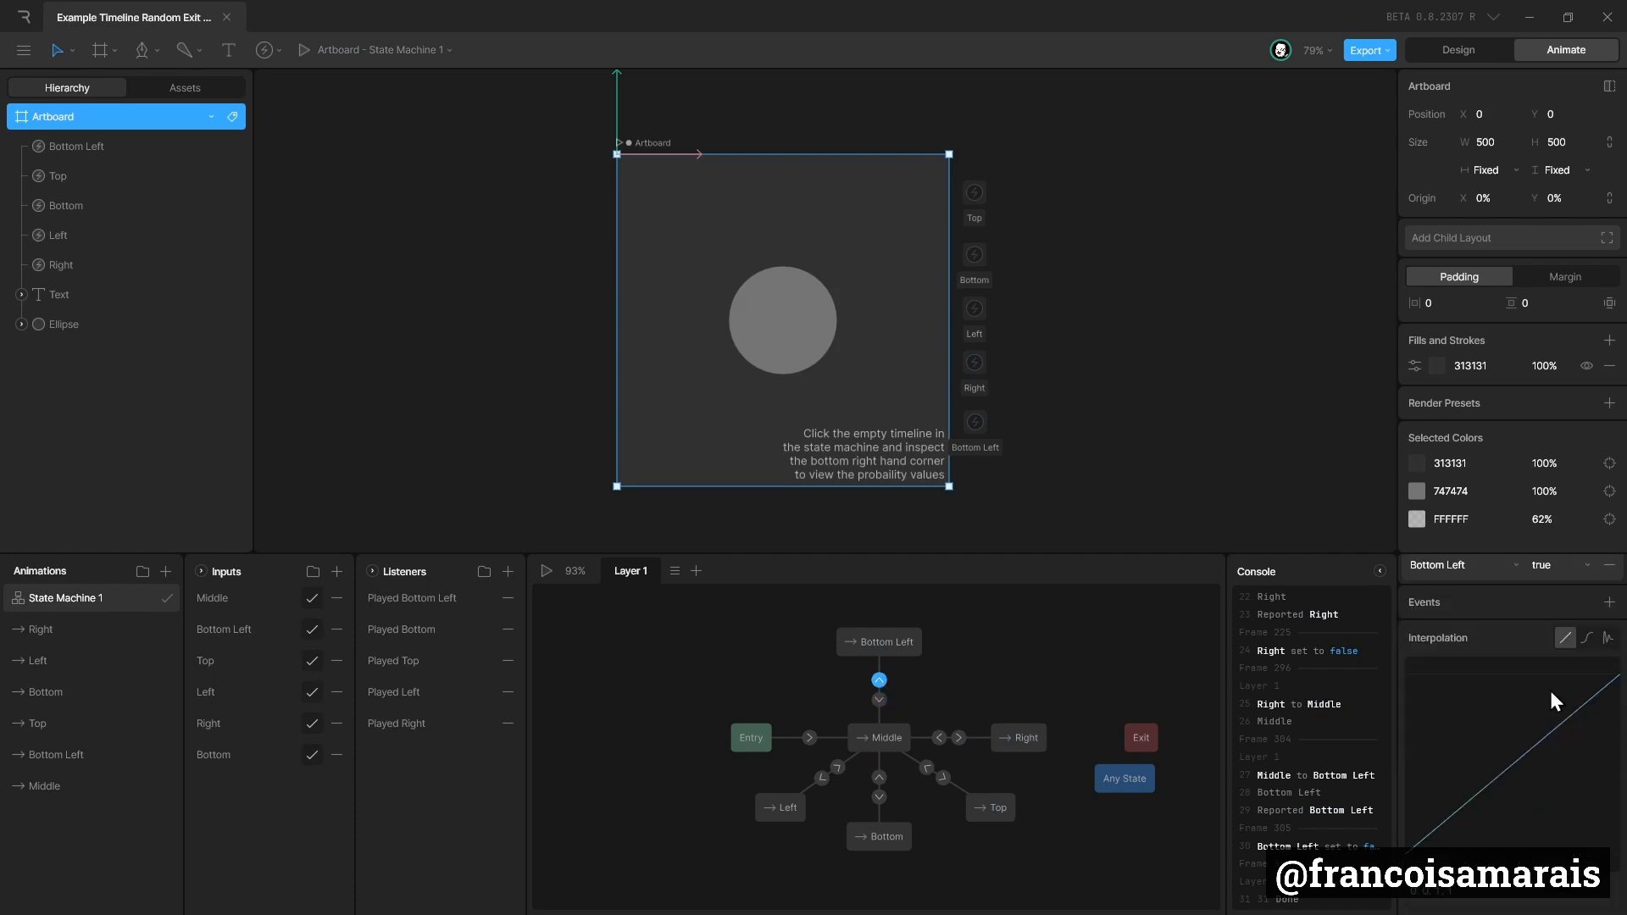
scroll(1503, 672, "up", 3)
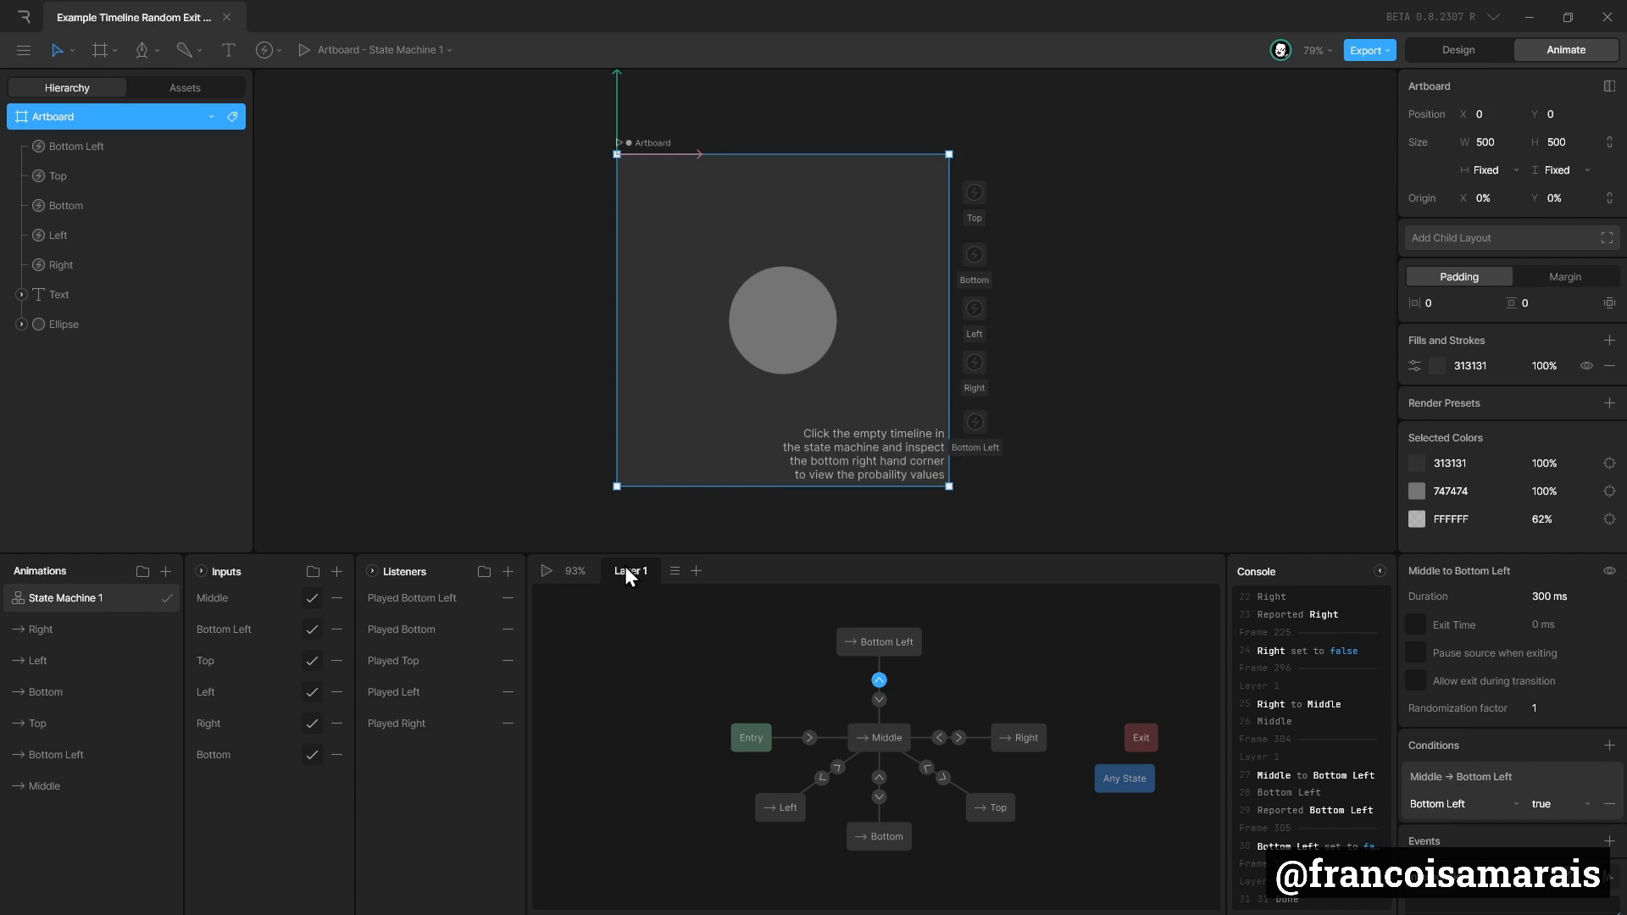
scroll(1478, 751, "down", 3)
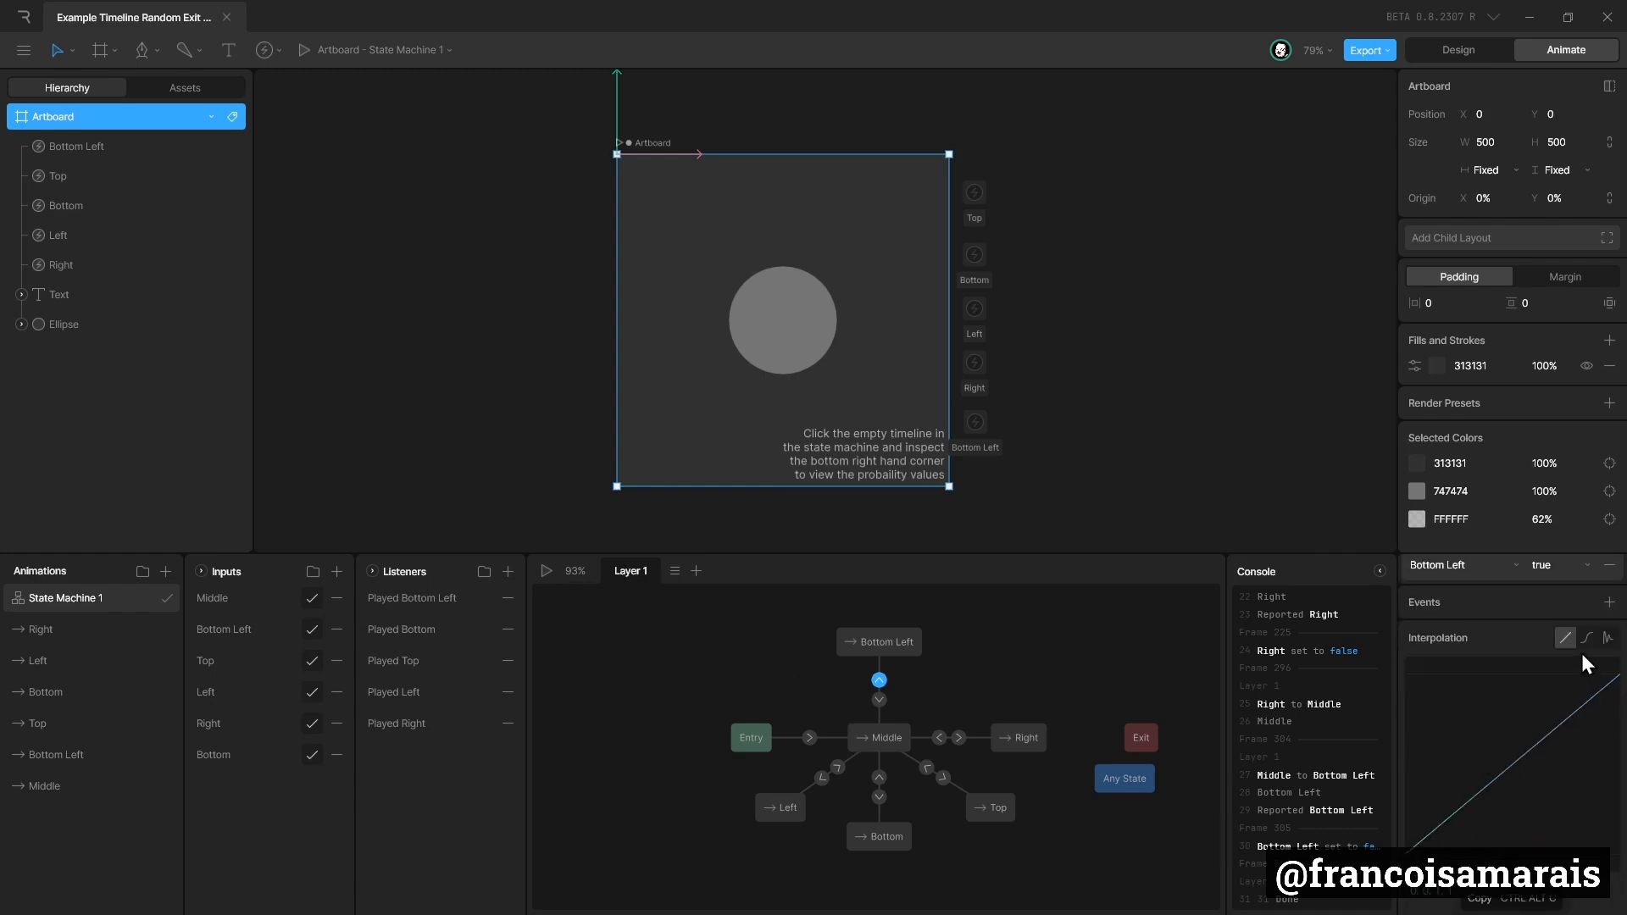
Set the Middle to Bottom Left transition's interpolation to a cubic ease curve and preview the state machine.
left_click(1585, 642)
left_click(546, 571)
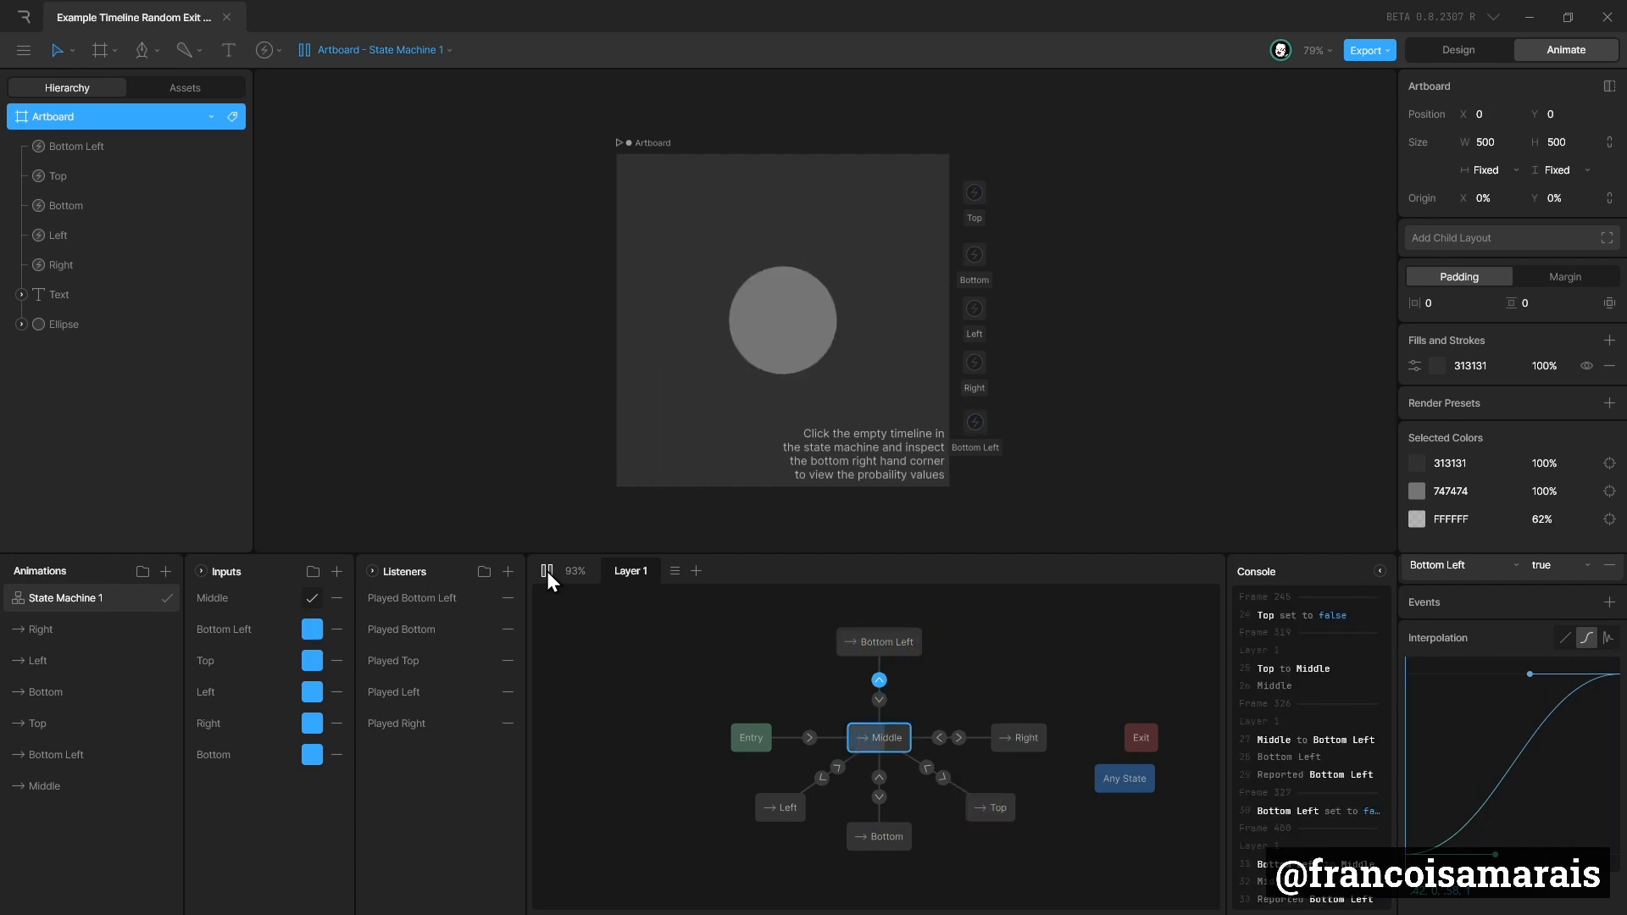
left_click(547, 571)
scroll(638, 466, "up", 2)
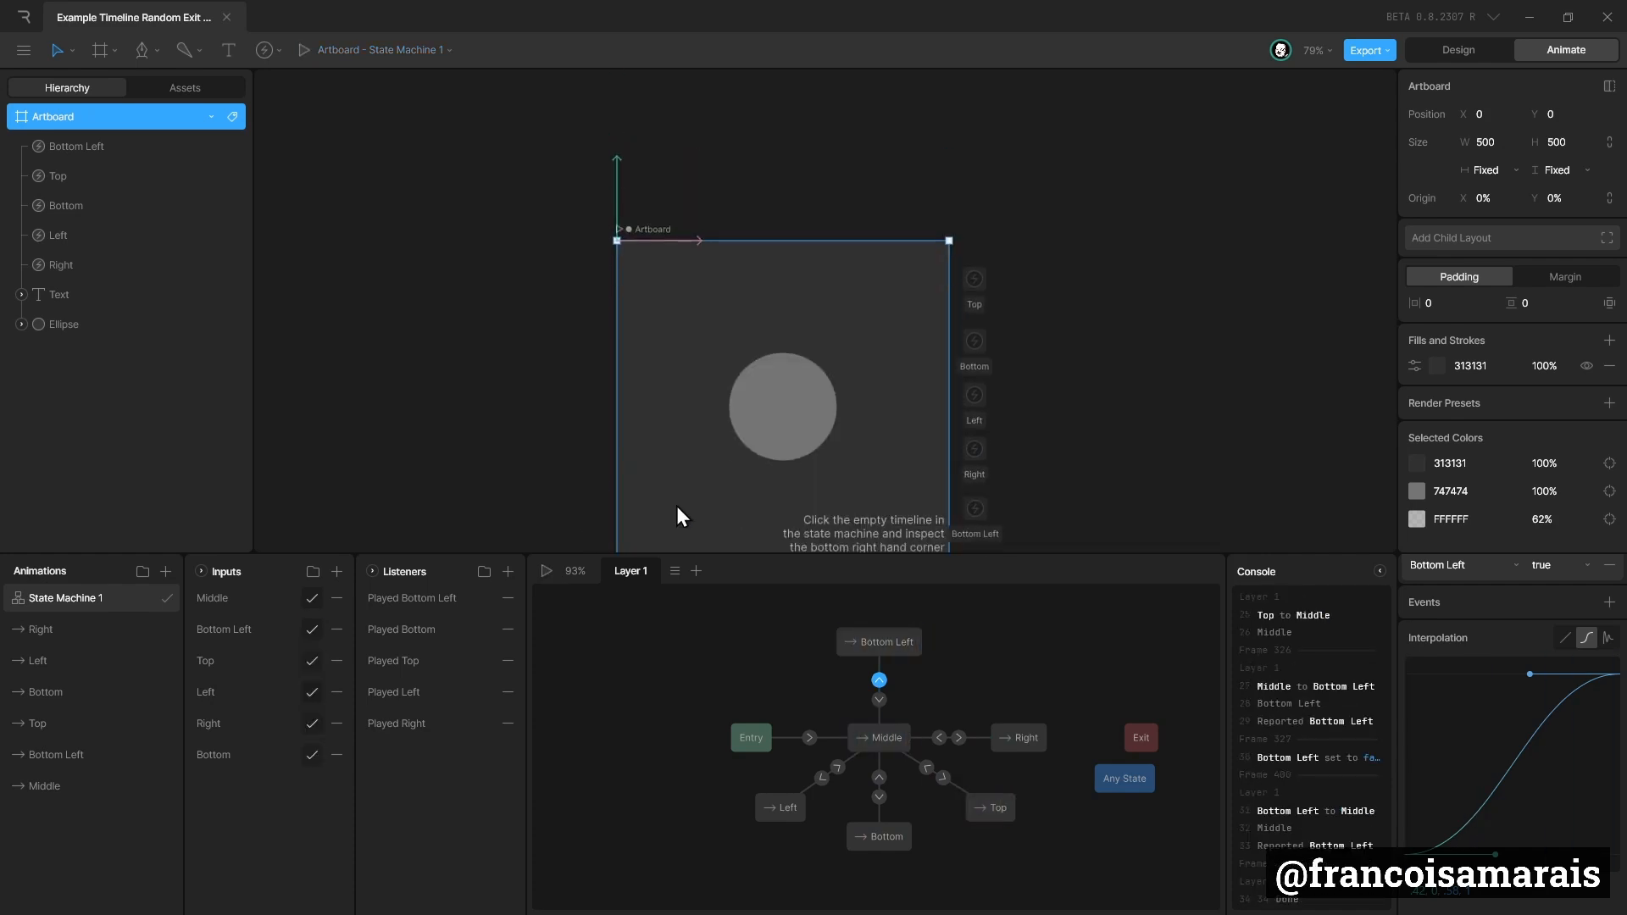
scroll(794, 420, "down", 2)
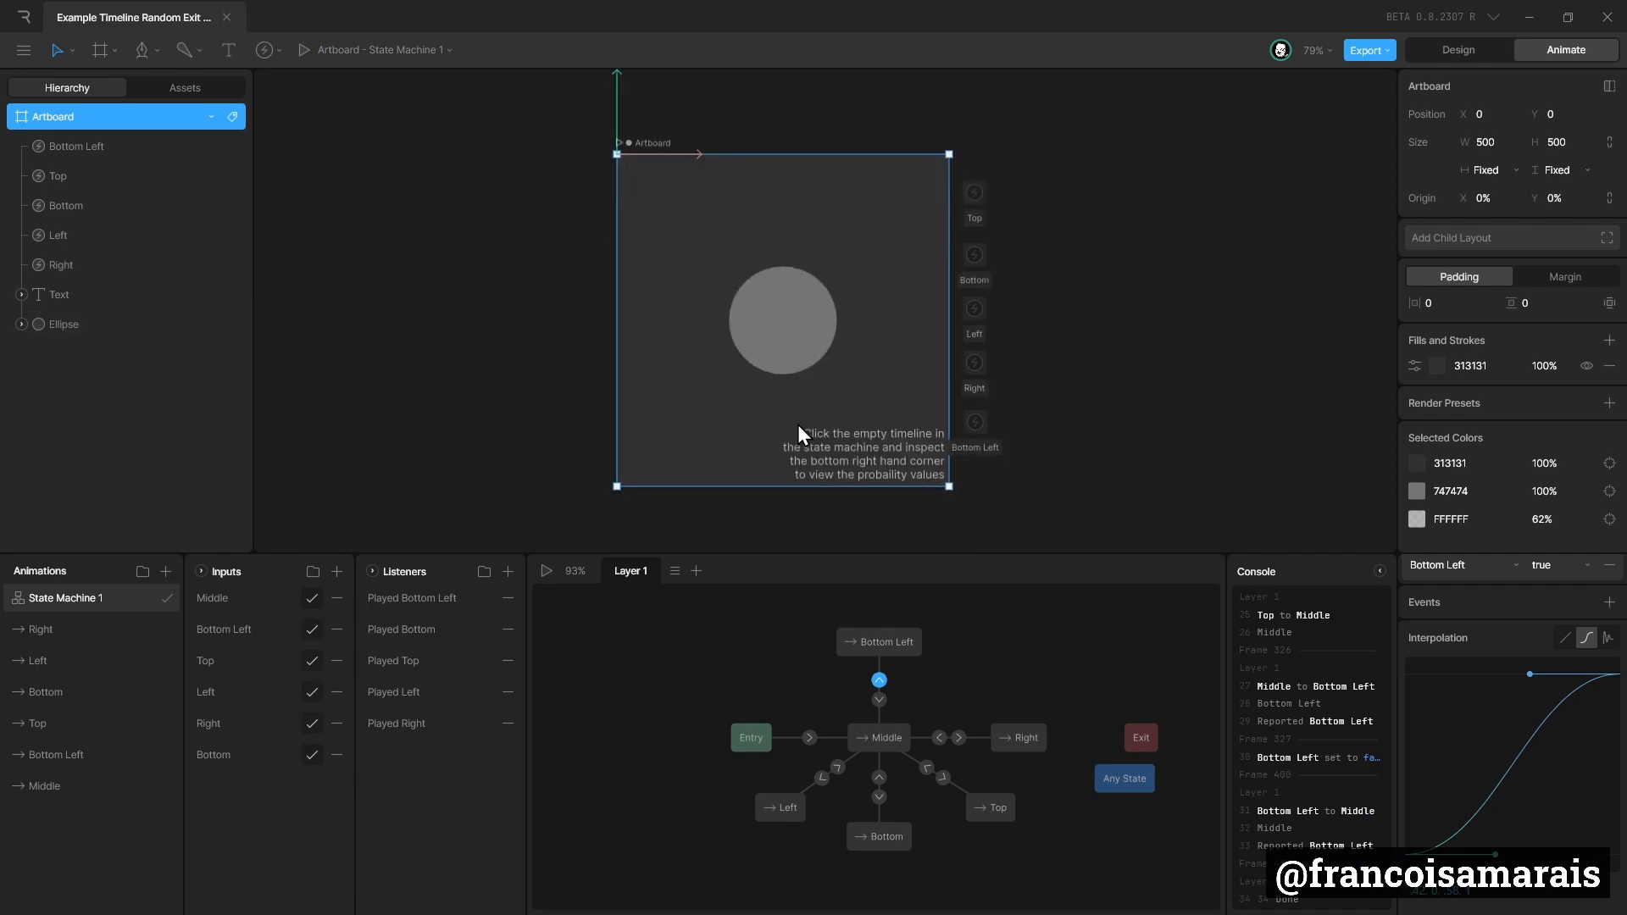
Examine the Middle state's exit factors and the Bottom Left to Middle transition, and play the state machine briefly.
left_click(882, 739)
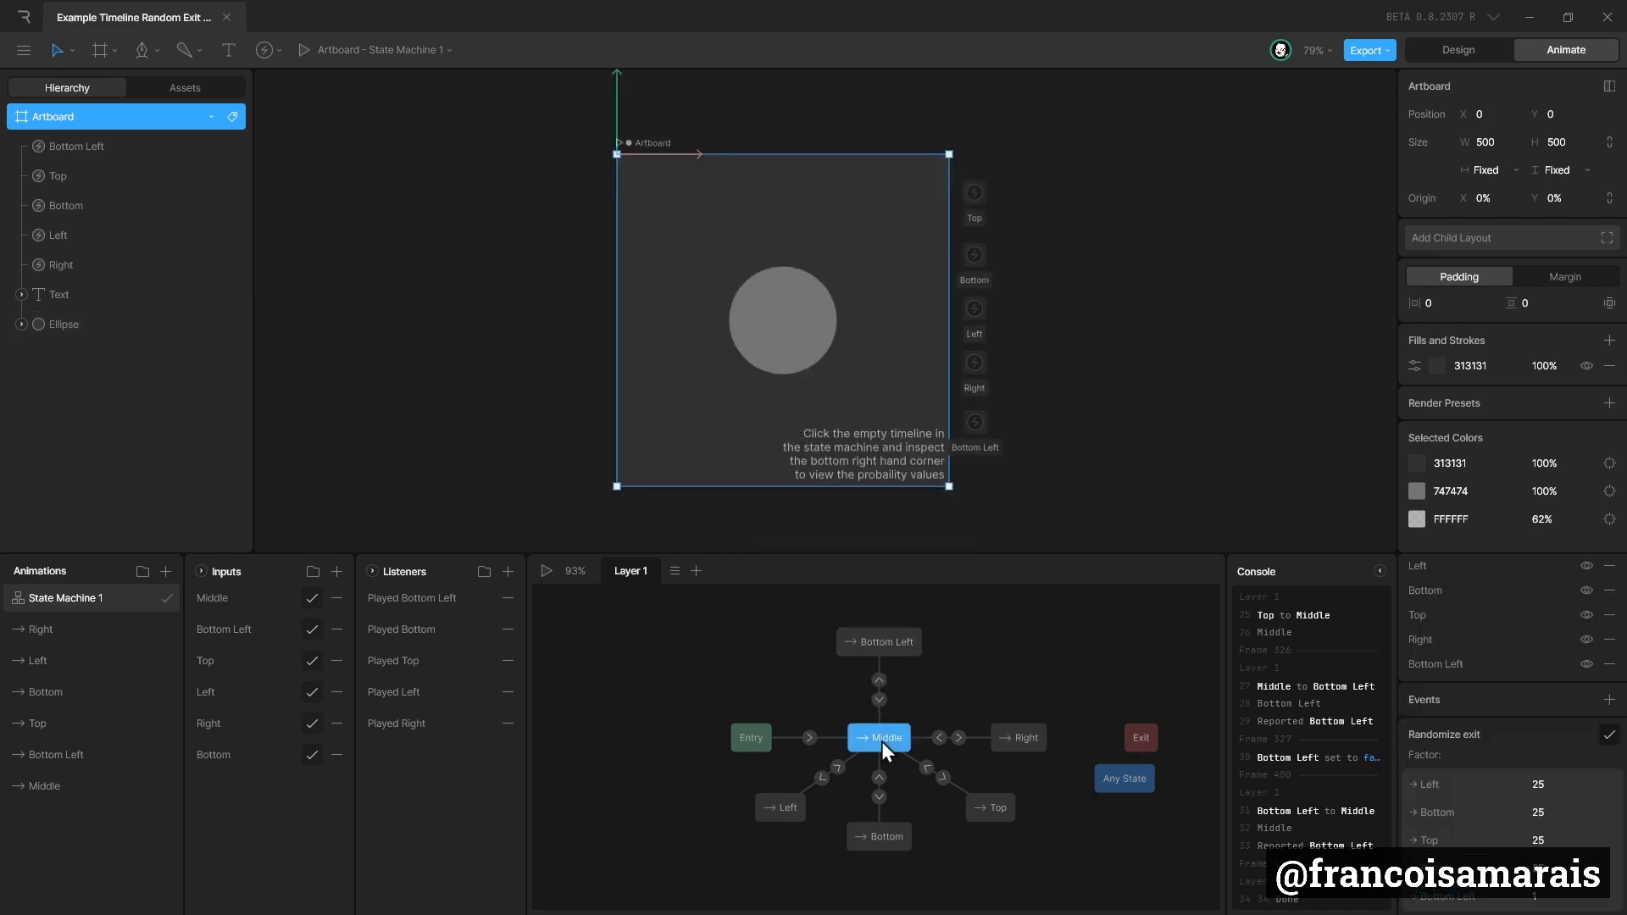
left_click(879, 700)
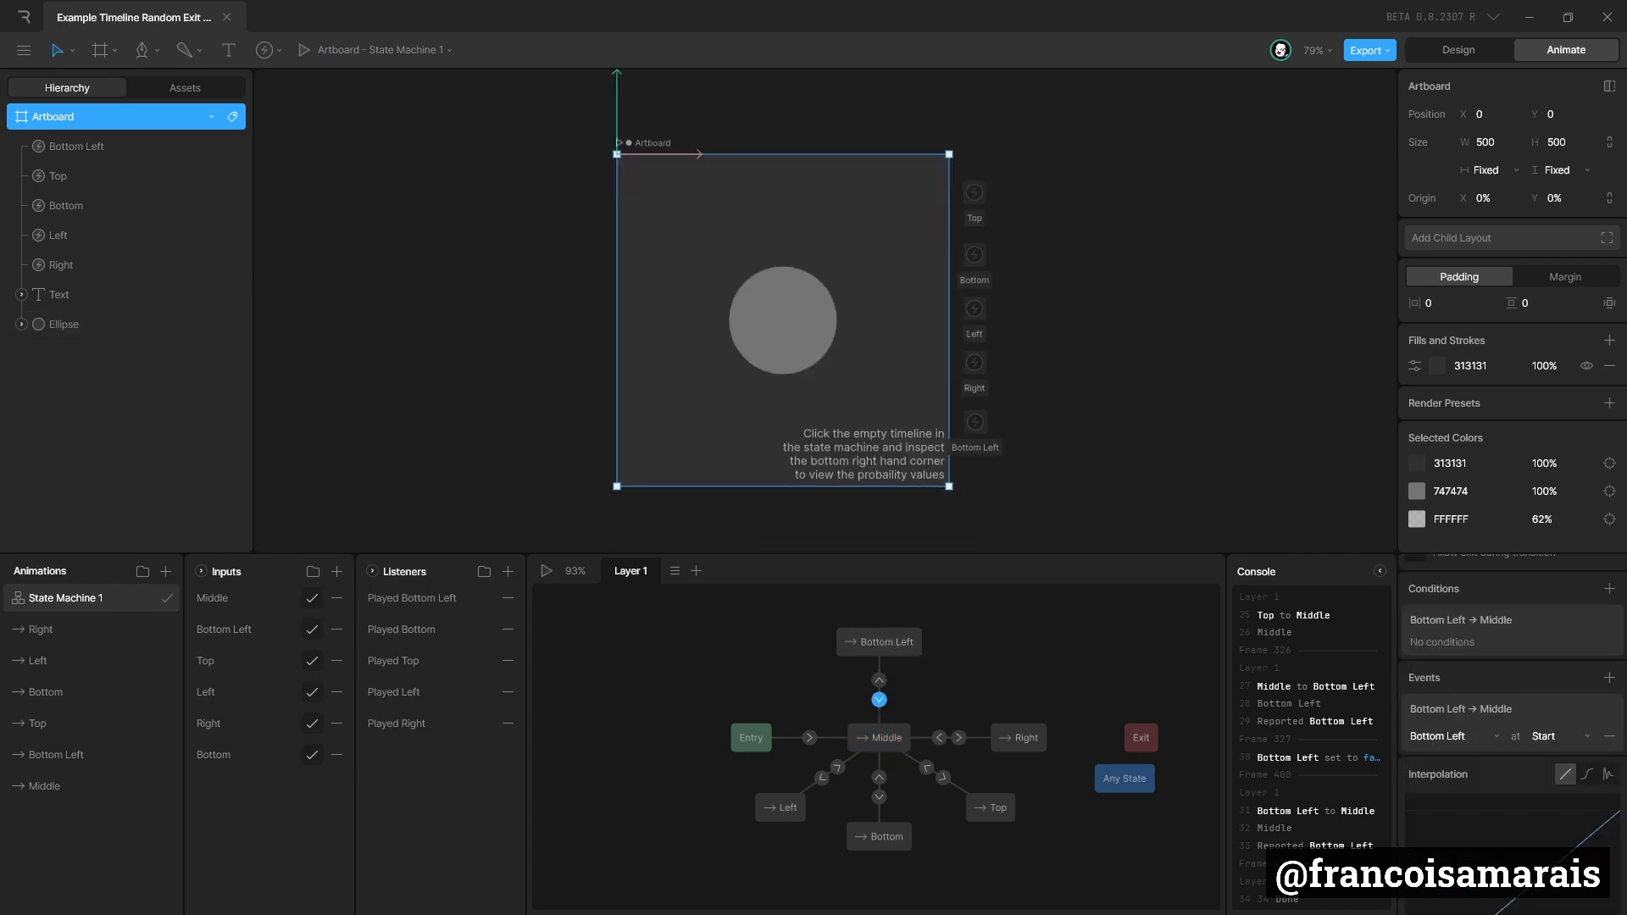
left_click(884, 735)
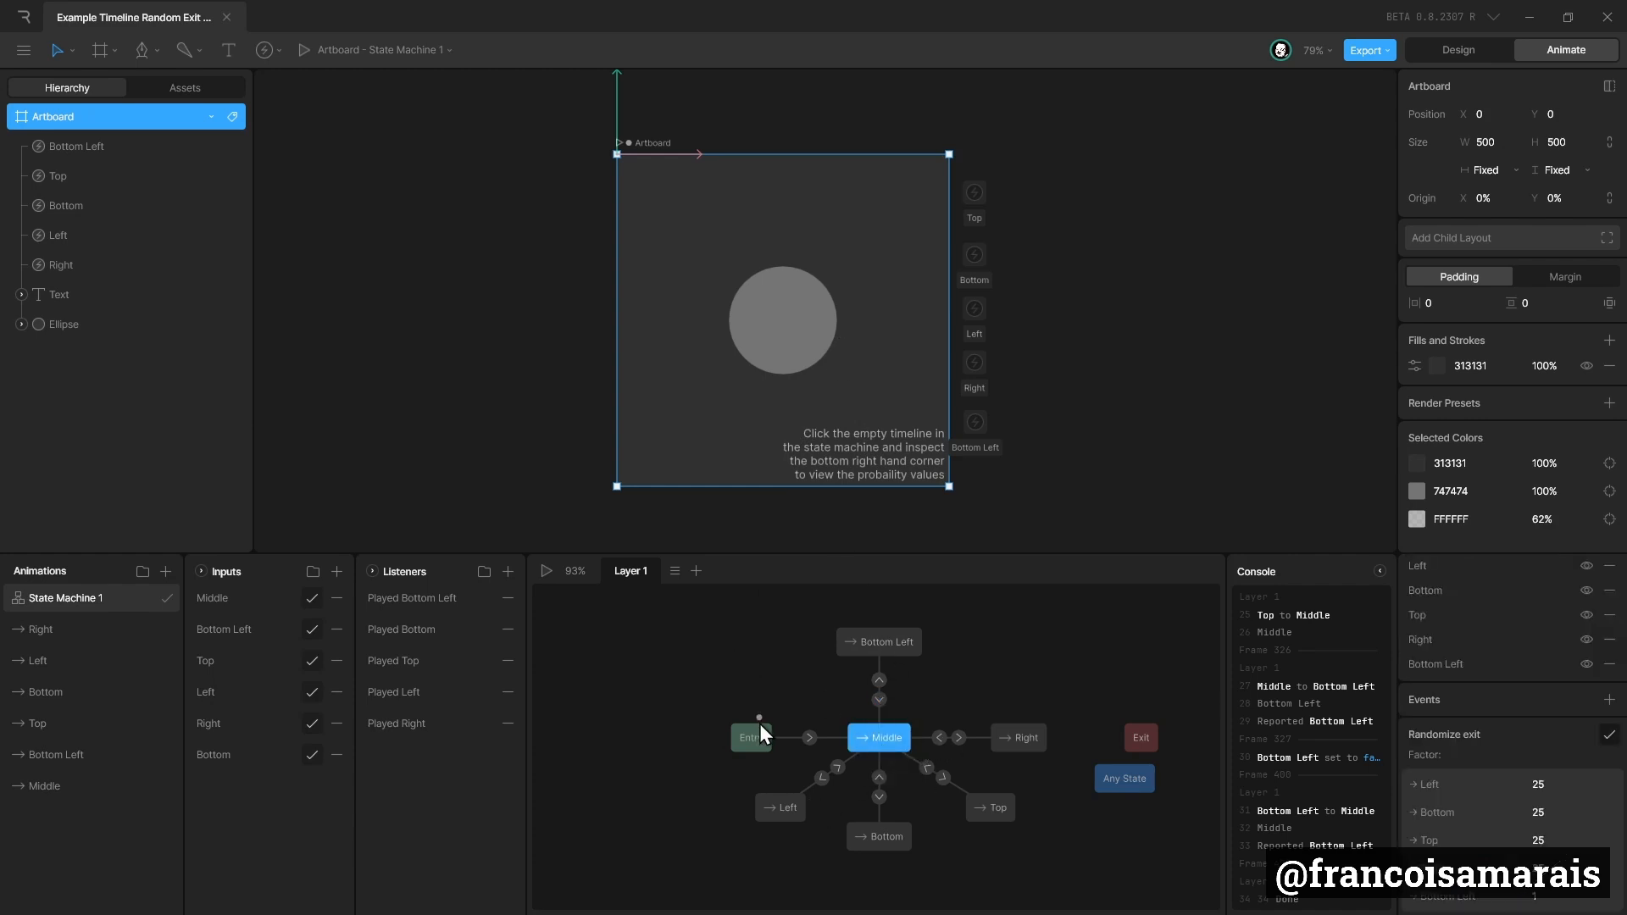
left_click(546, 571)
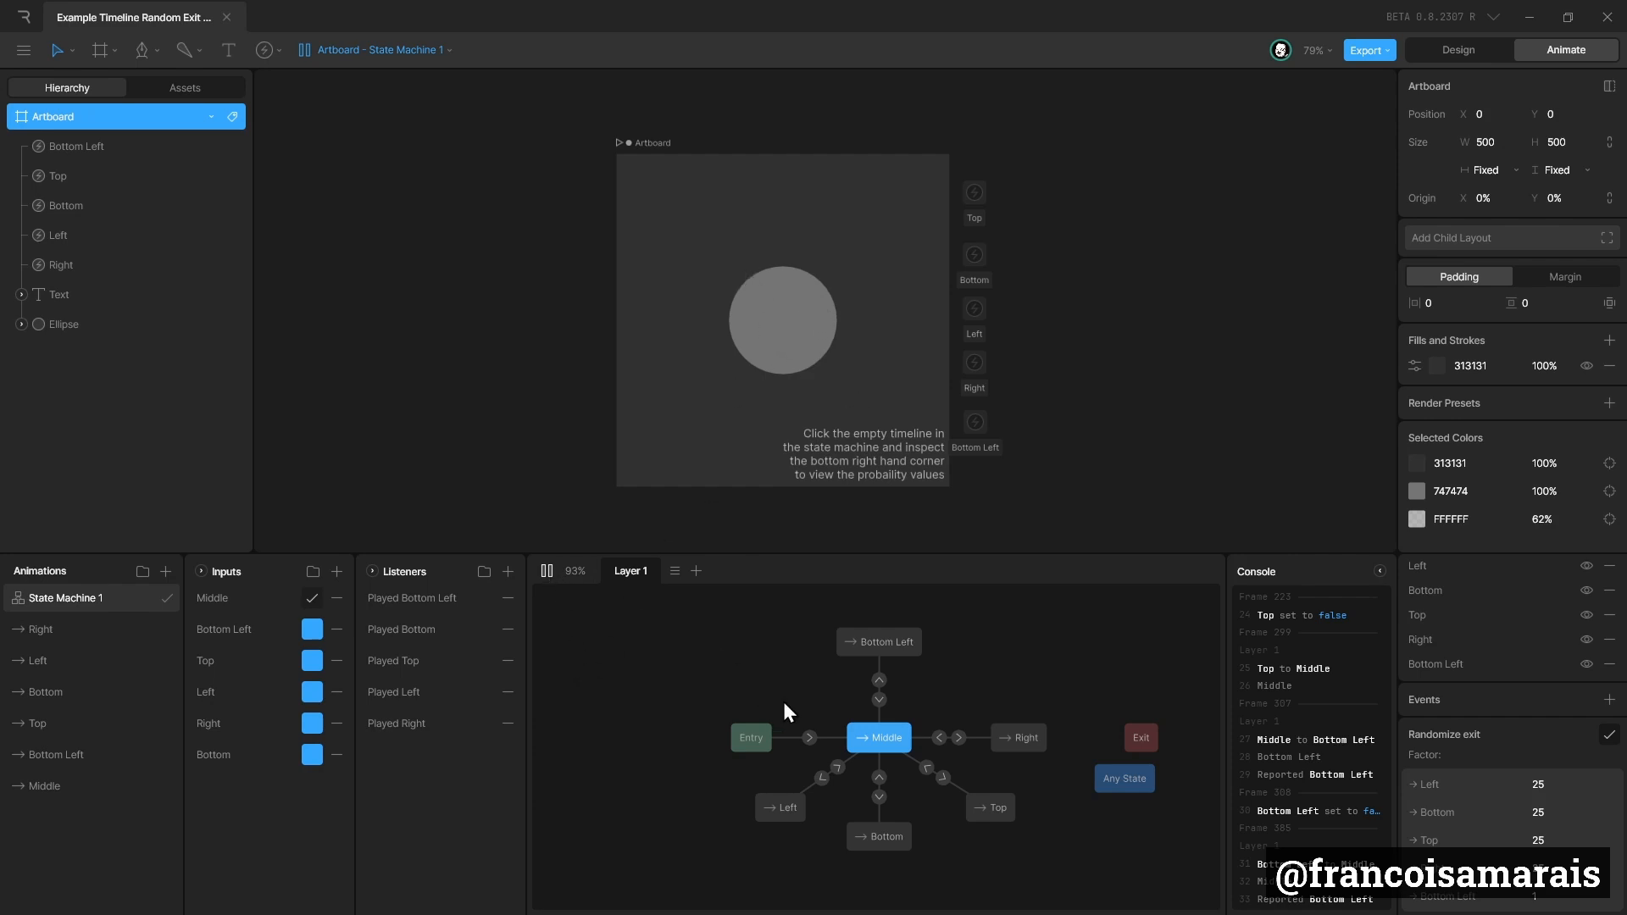
left_click(547, 571)
Duplicate Layer 1 of the state machine, remove the Entry to Middle transition from the original, and return to Layer 2.
left_click(809, 737)
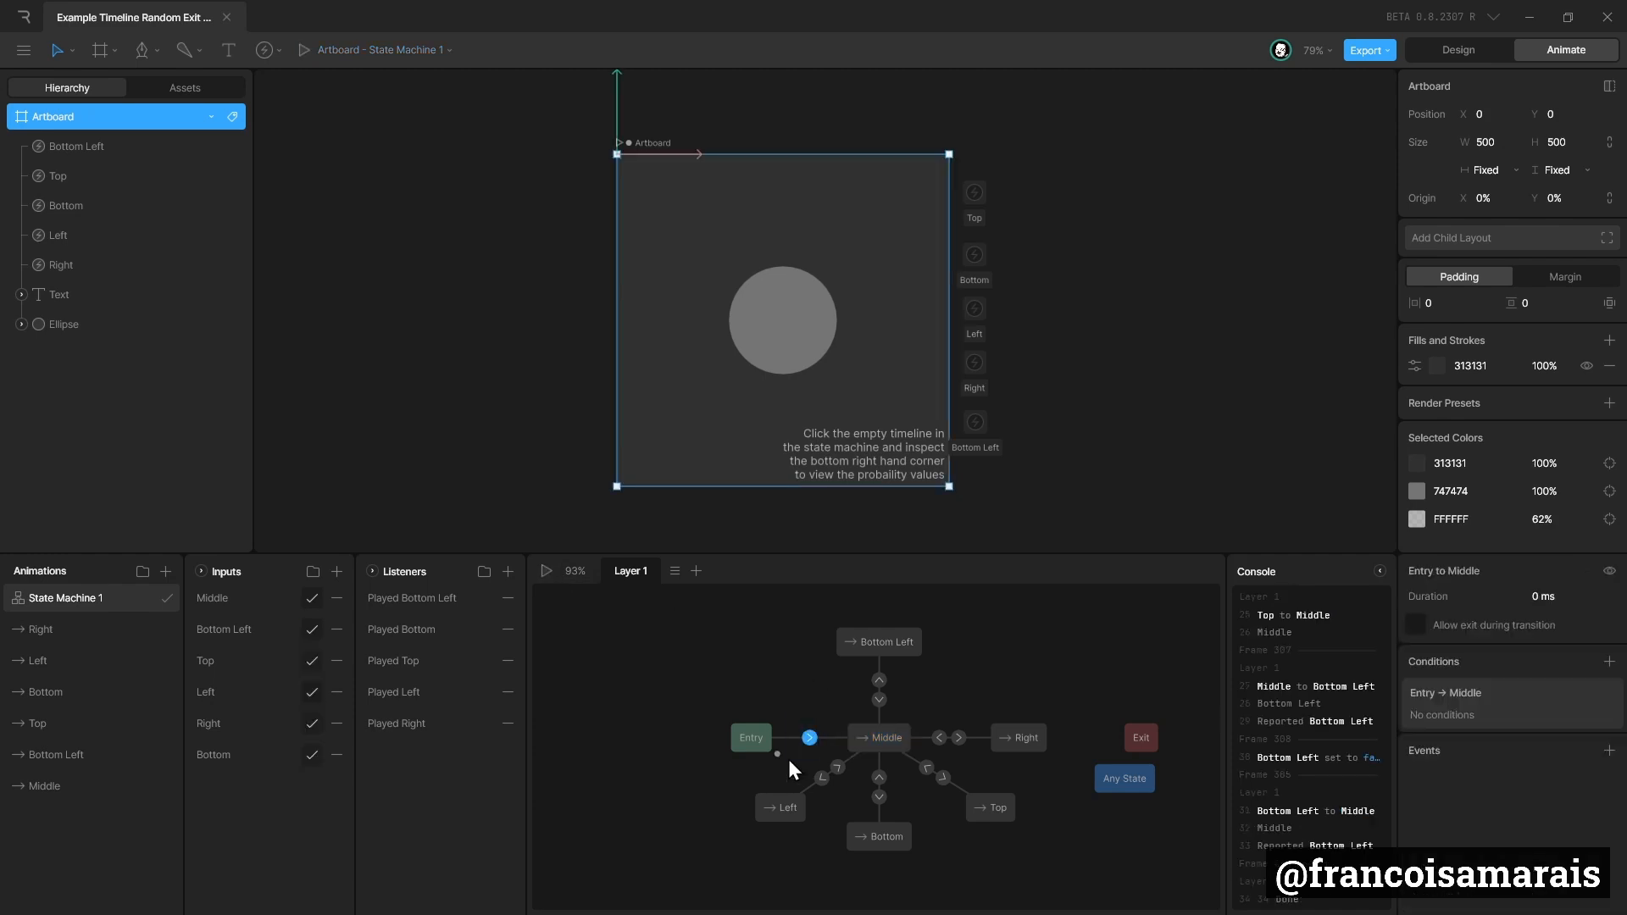
right_click(640, 569)
left_click(708, 600)
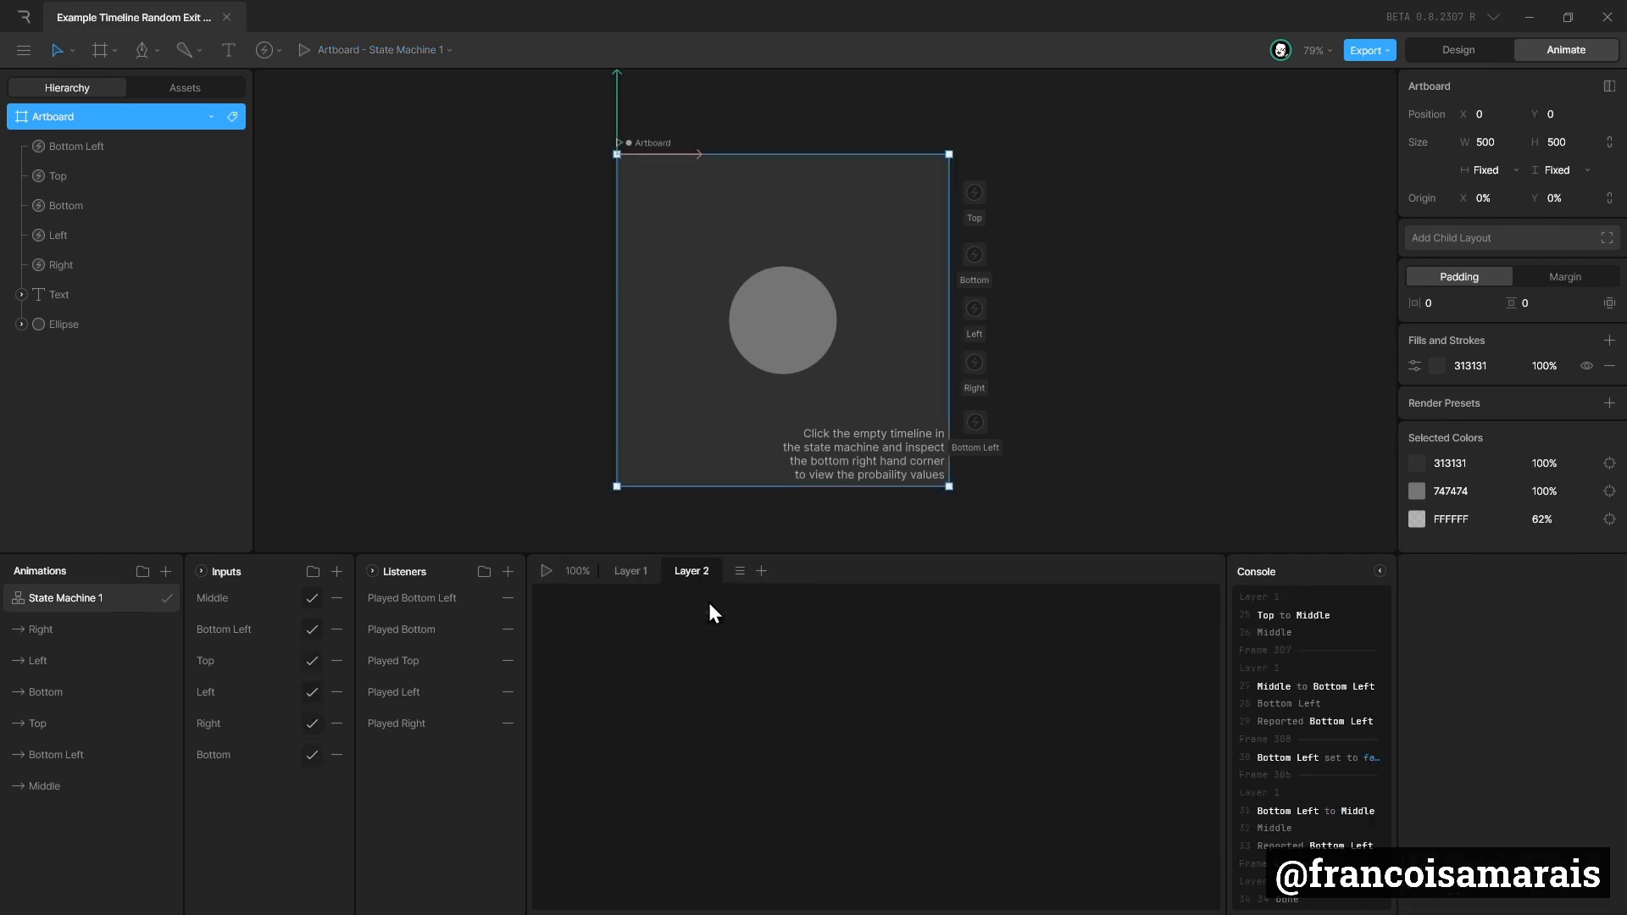
left_click(638, 573)
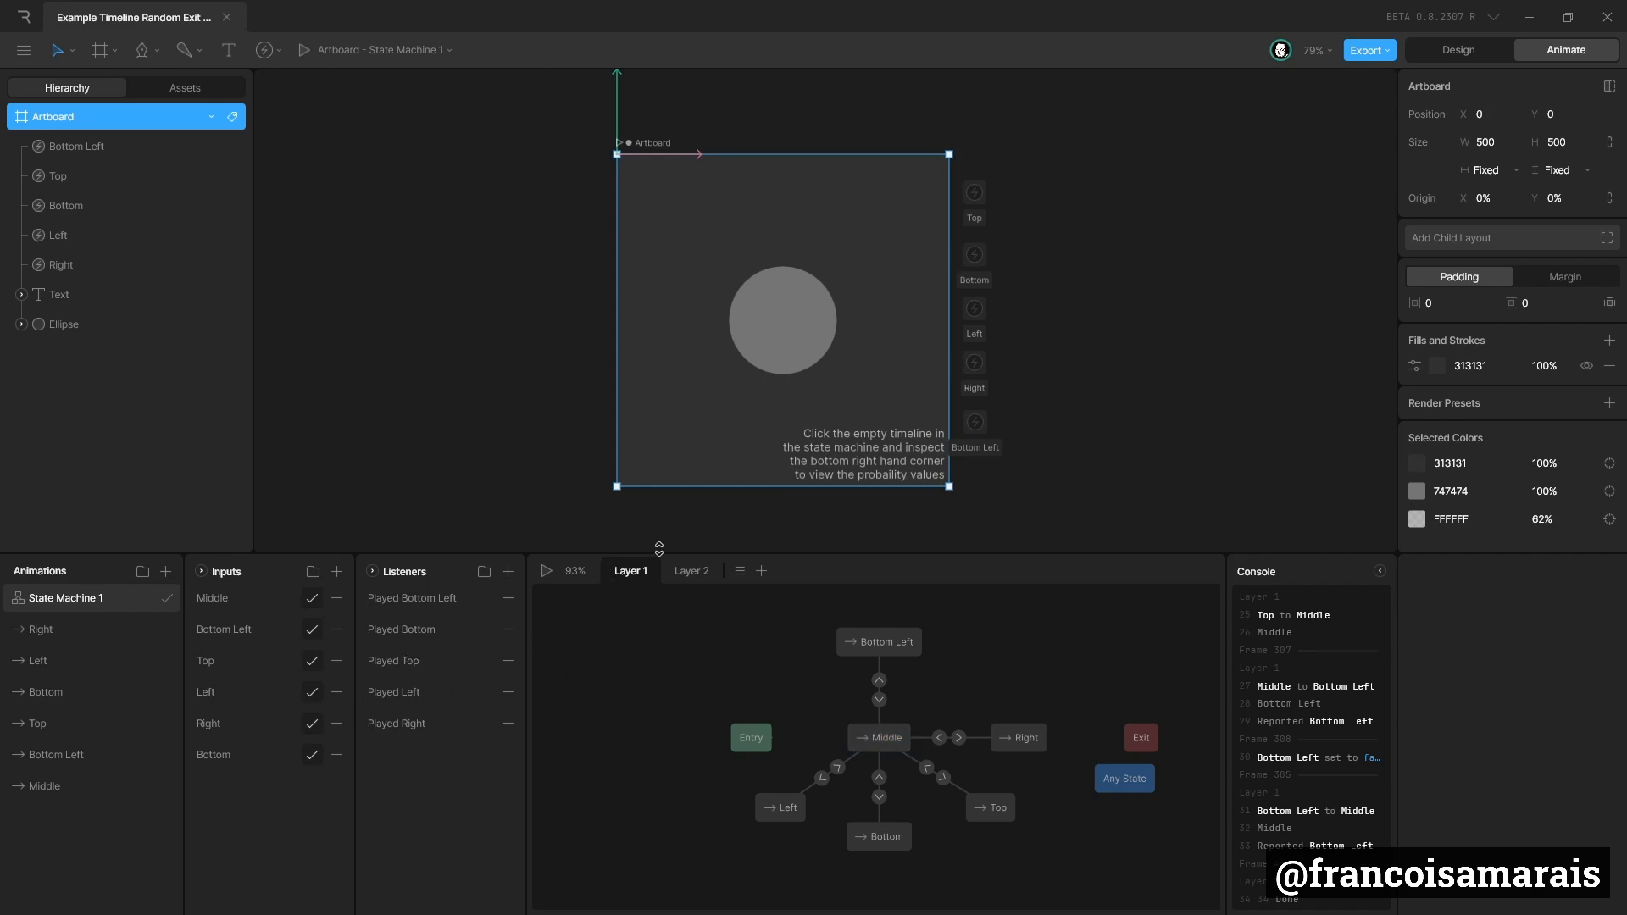
left_click(694, 569)
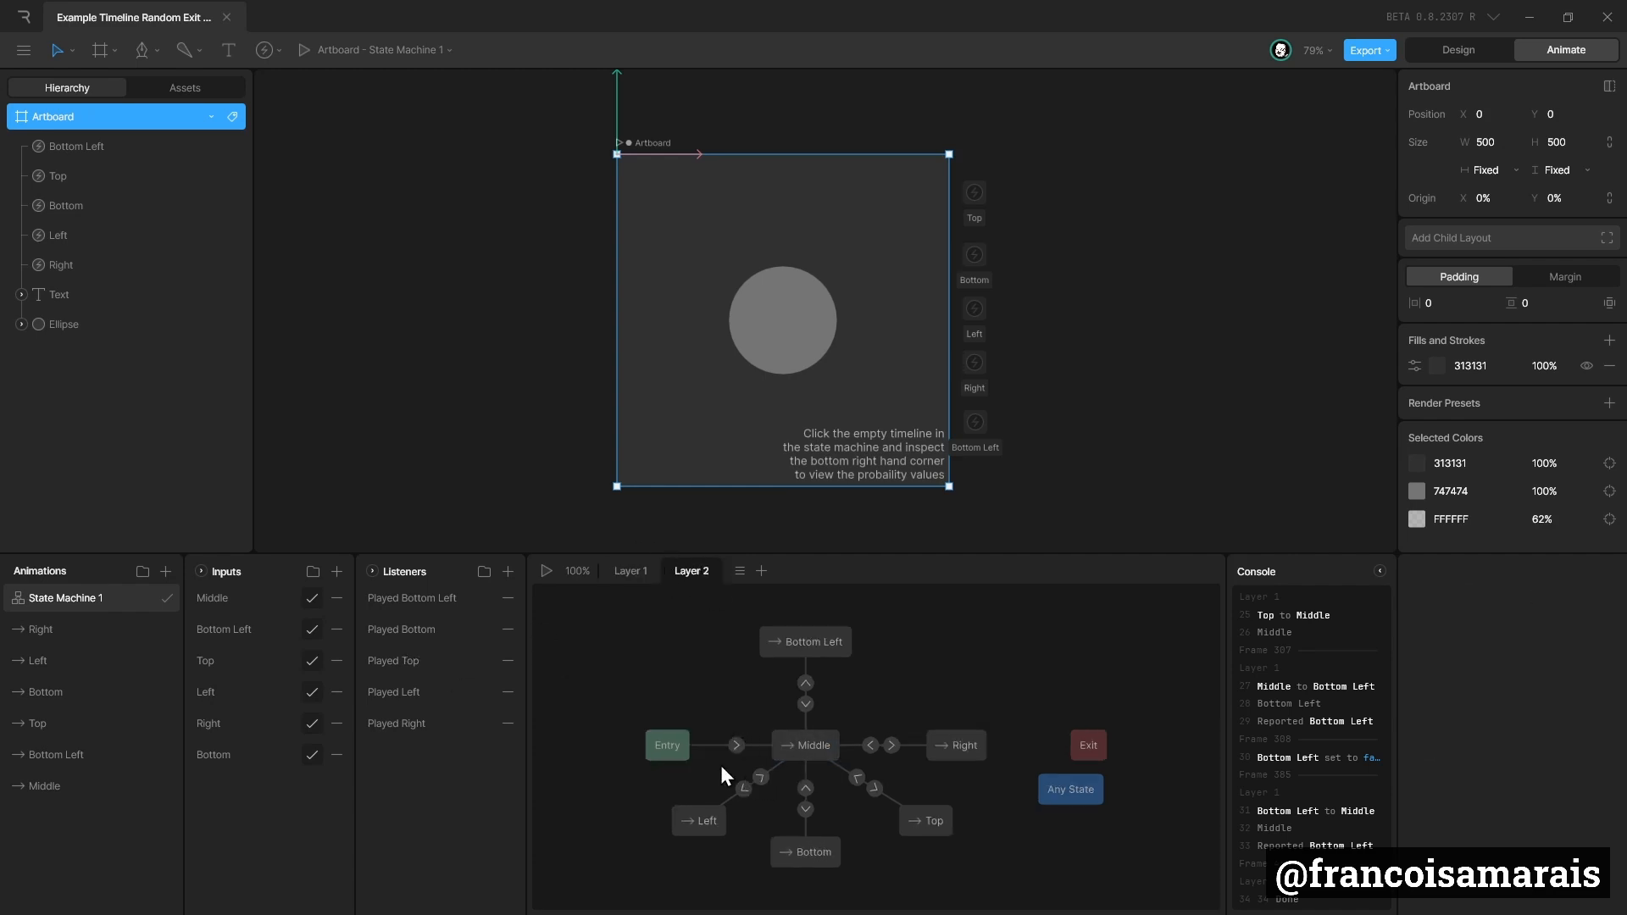
Delete all transitions between Middle and the Left, Bottom, Top, Right and Bottom Left states in Layer 2.
left_click_drag(720, 765, 822, 811)
key("Delete")
left_click_drag(809, 860, 795, 790)
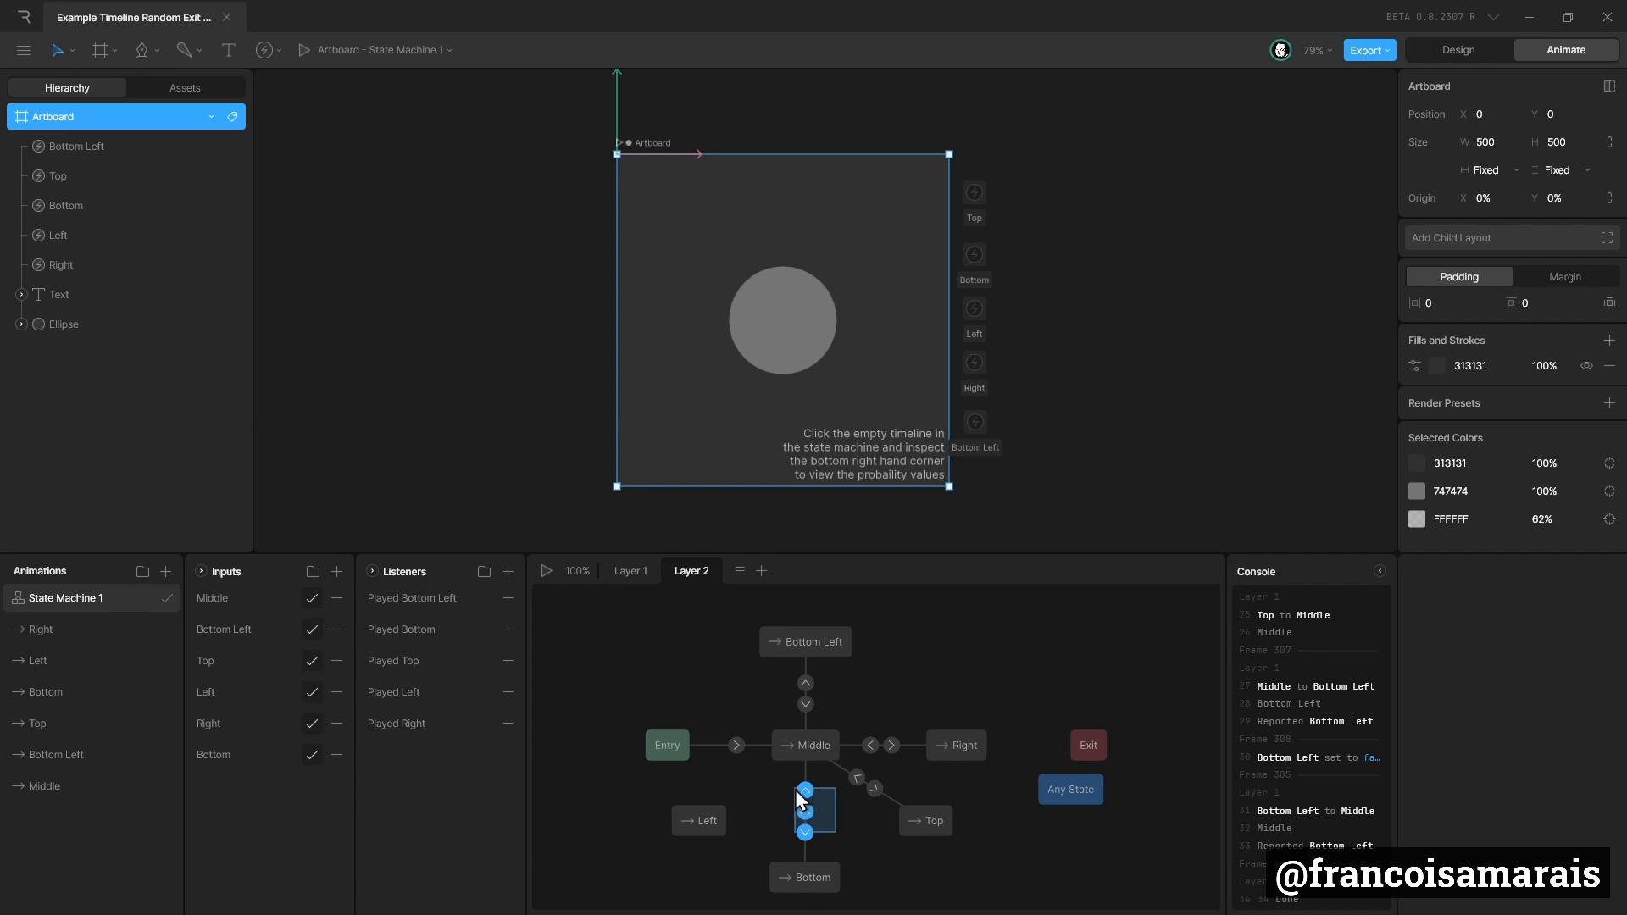
left_click(858, 780)
key("Delete")
left_click(881, 750)
key("Delete")
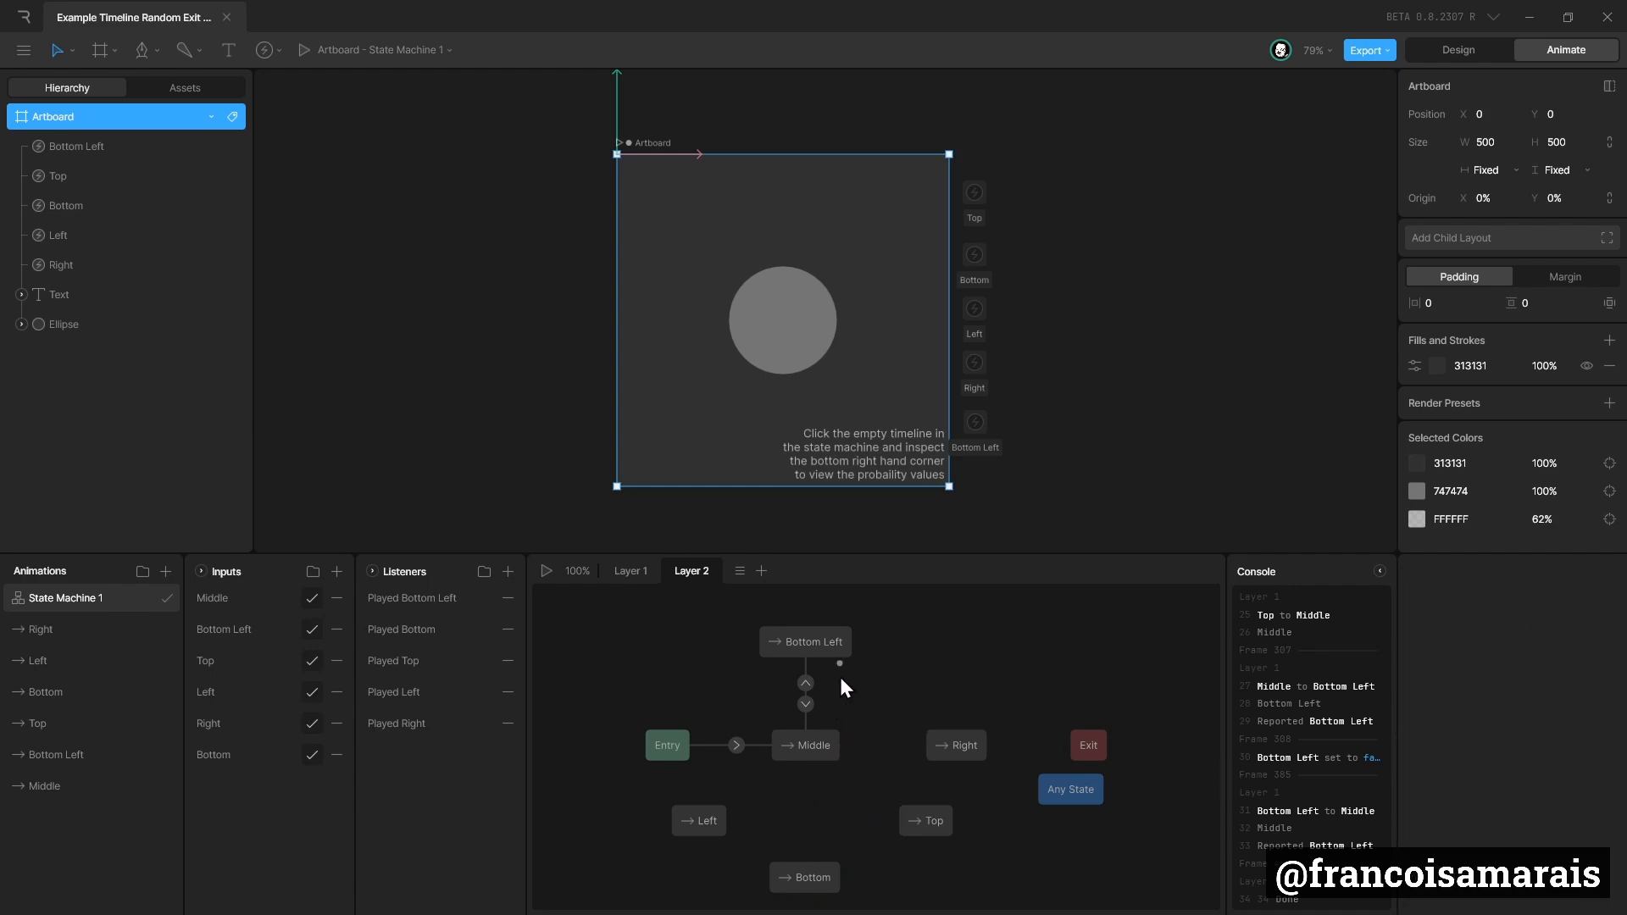
left_click(842, 648)
left_click(810, 702)
key("Delete")
Enlarge the state machine graph area and stack the direction states in one column with Middle between Top and Left.
left_click_drag(815, 638, 817, 620)
left_click_drag(943, 736, 786, 656)
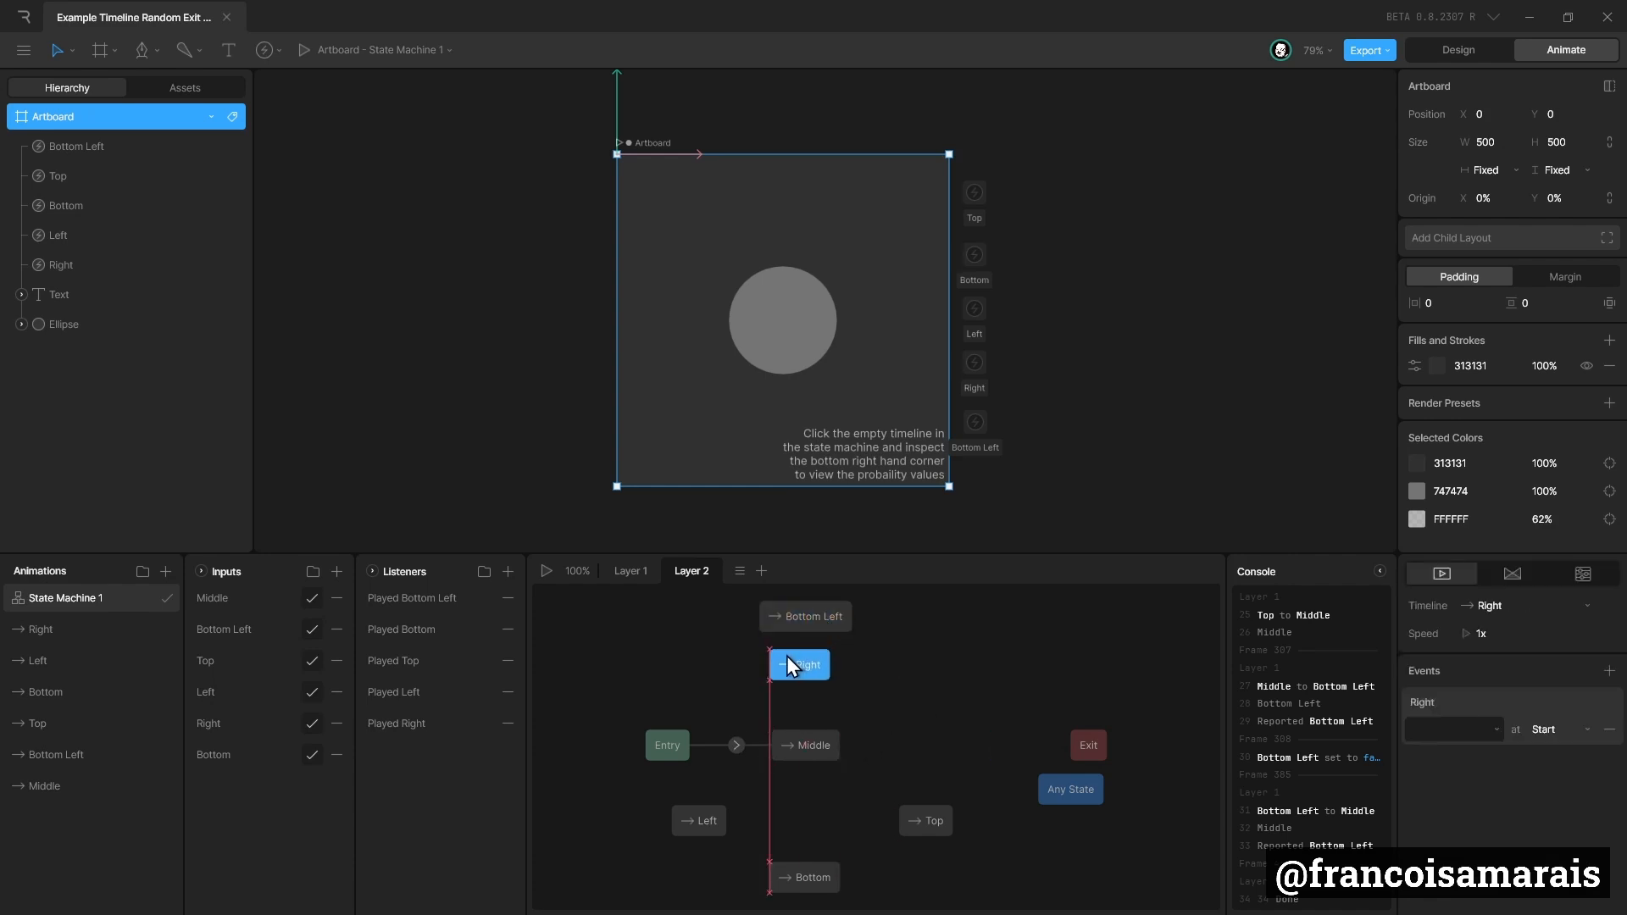
left_click_drag(926, 812, 914, 644)
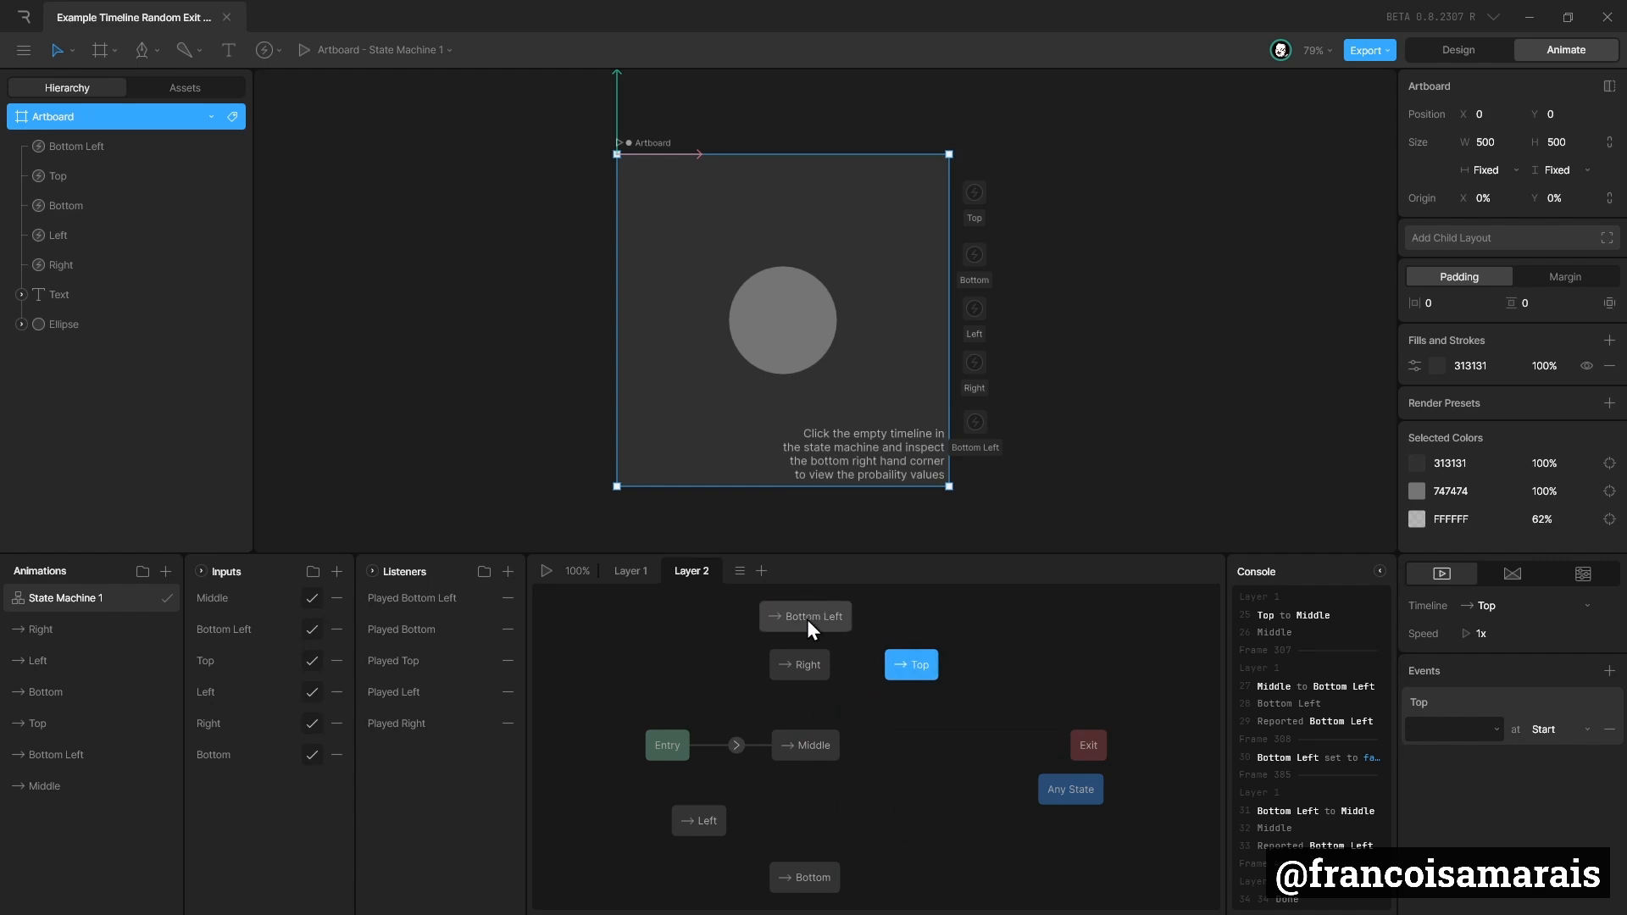
left_click_drag(878, 551, 878, 461)
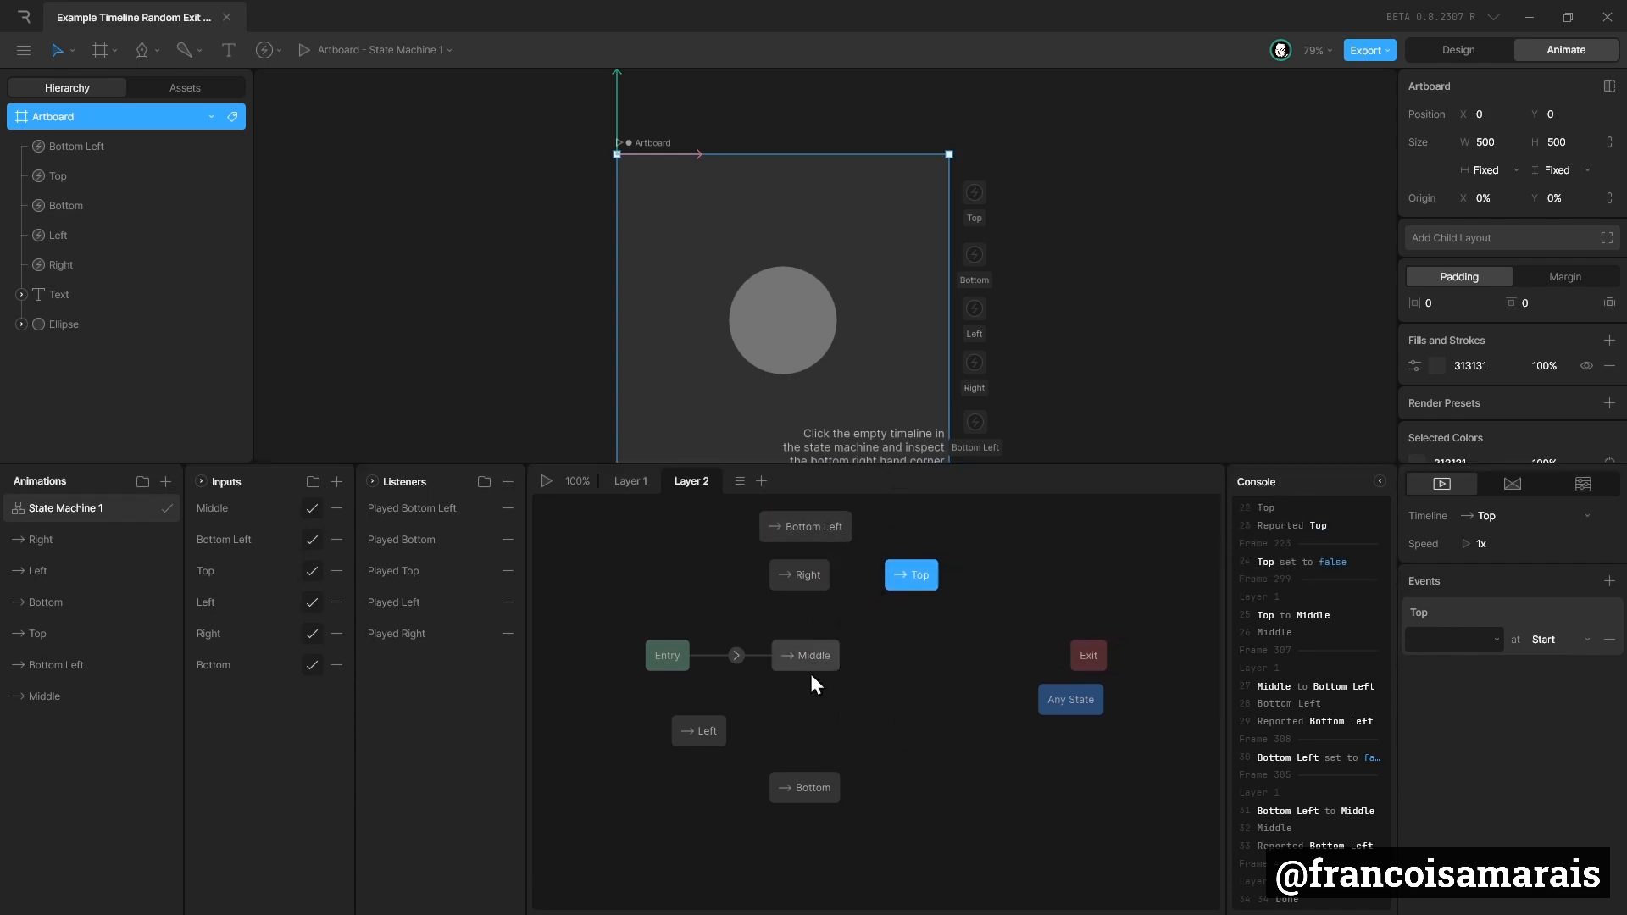
left_click_drag(901, 588, 786, 623)
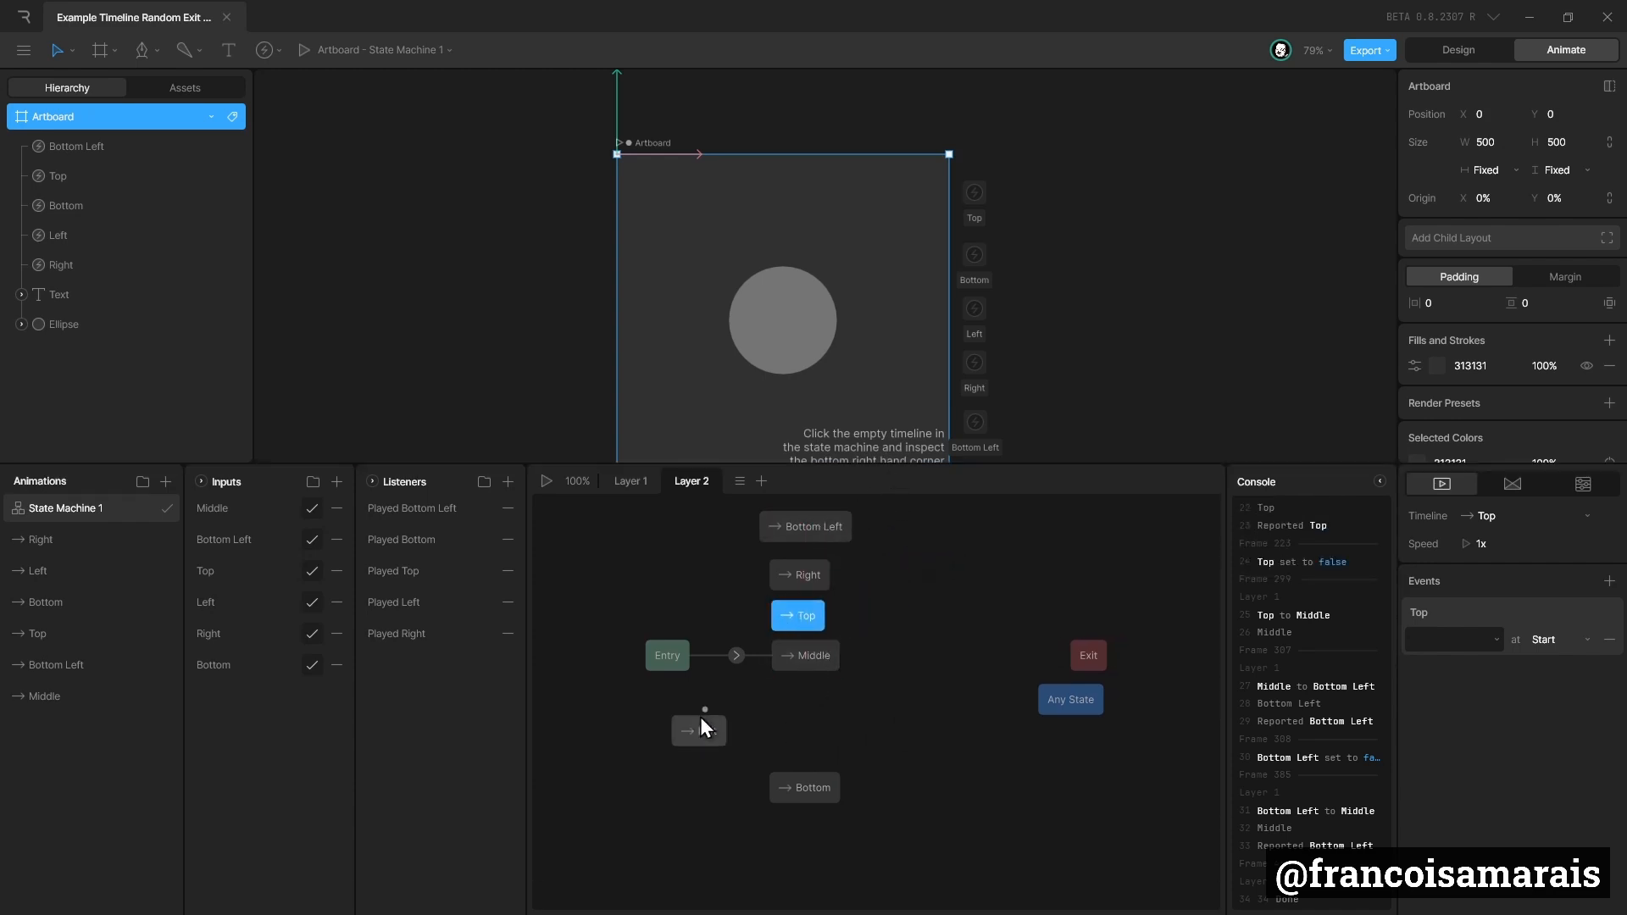
left_click_drag(700, 717, 797, 698)
left_click(811, 775)
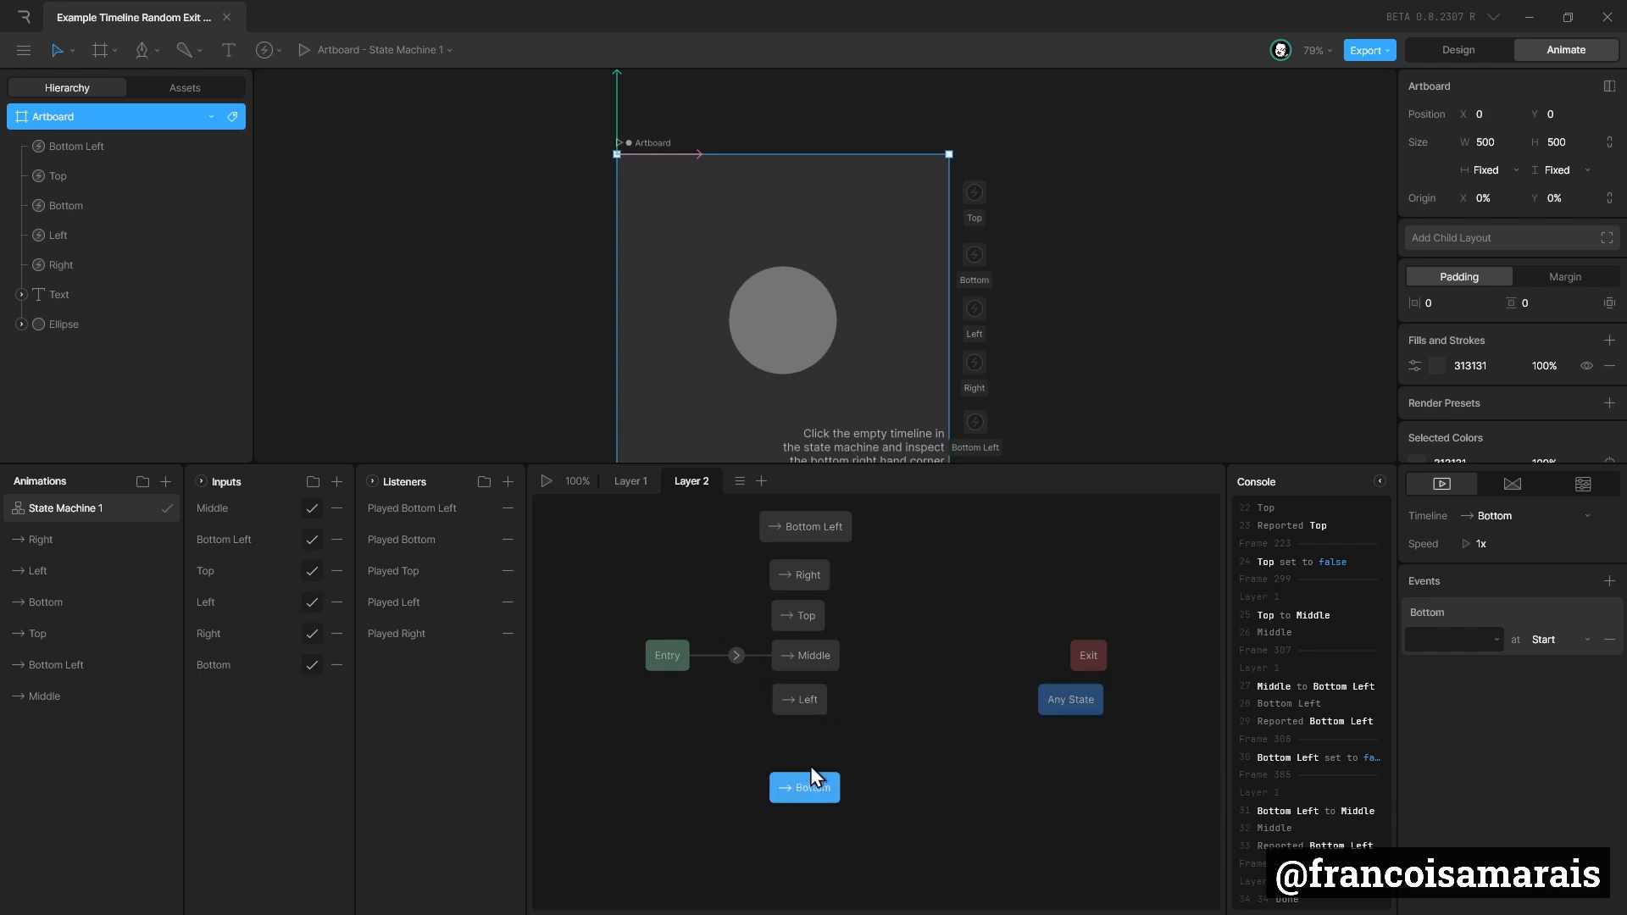
Bring Any State closer to the column, add transitions from it to all six states, and preview the state machine.
left_click_drag(1034, 695, 864, 544)
left_click_drag(943, 634, 822, 759)
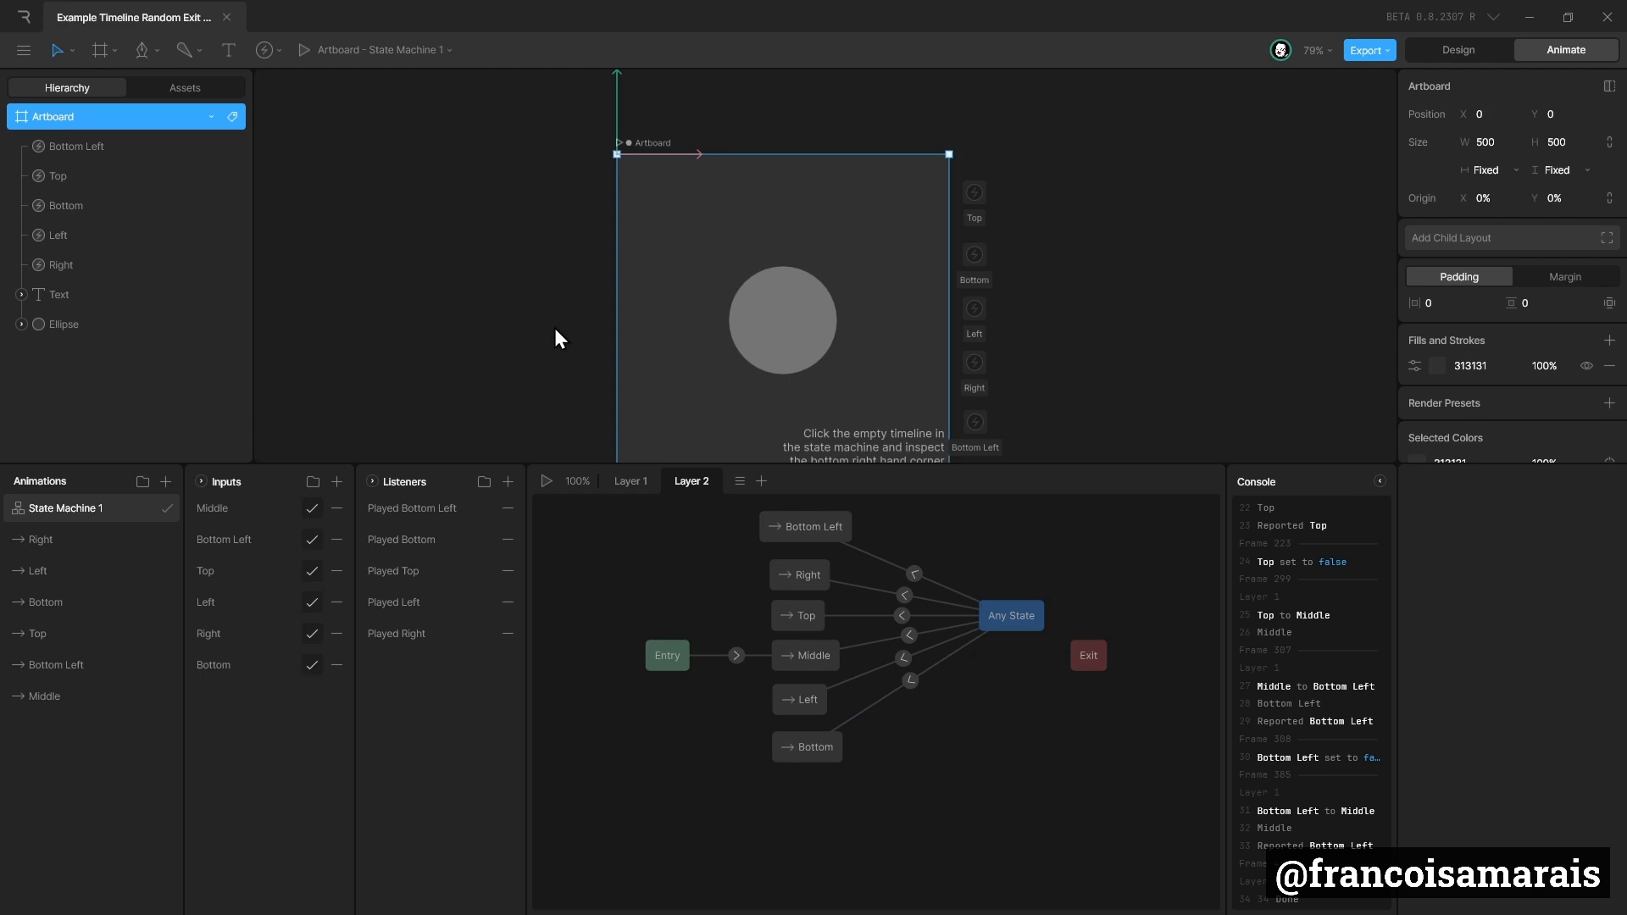
left_click(545, 485)
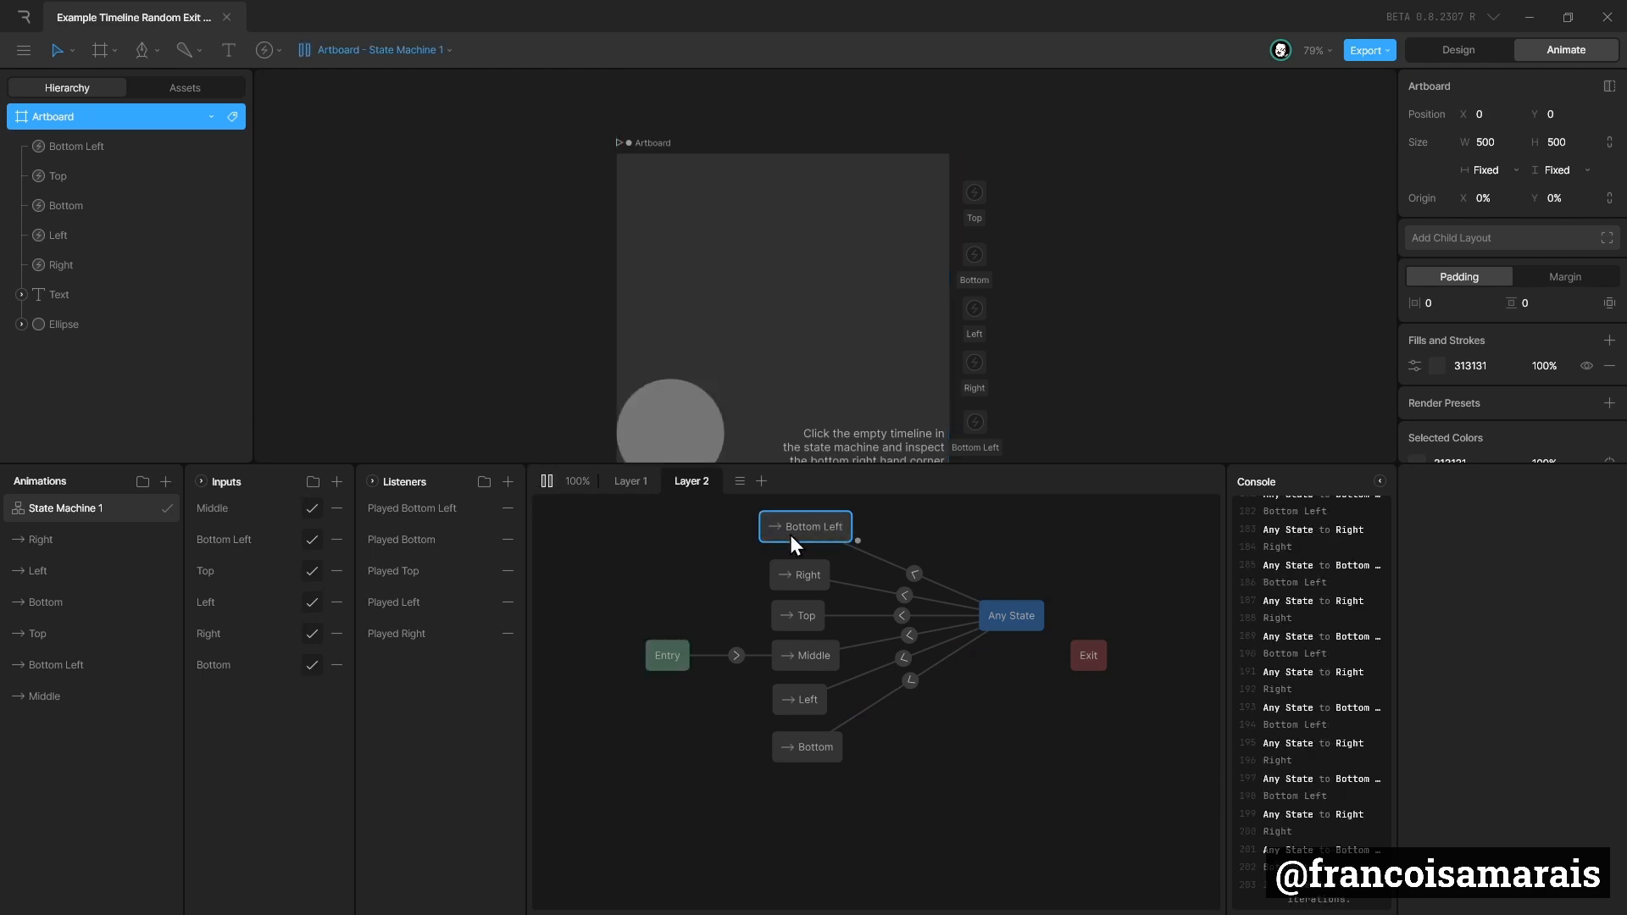
left_click(547, 480)
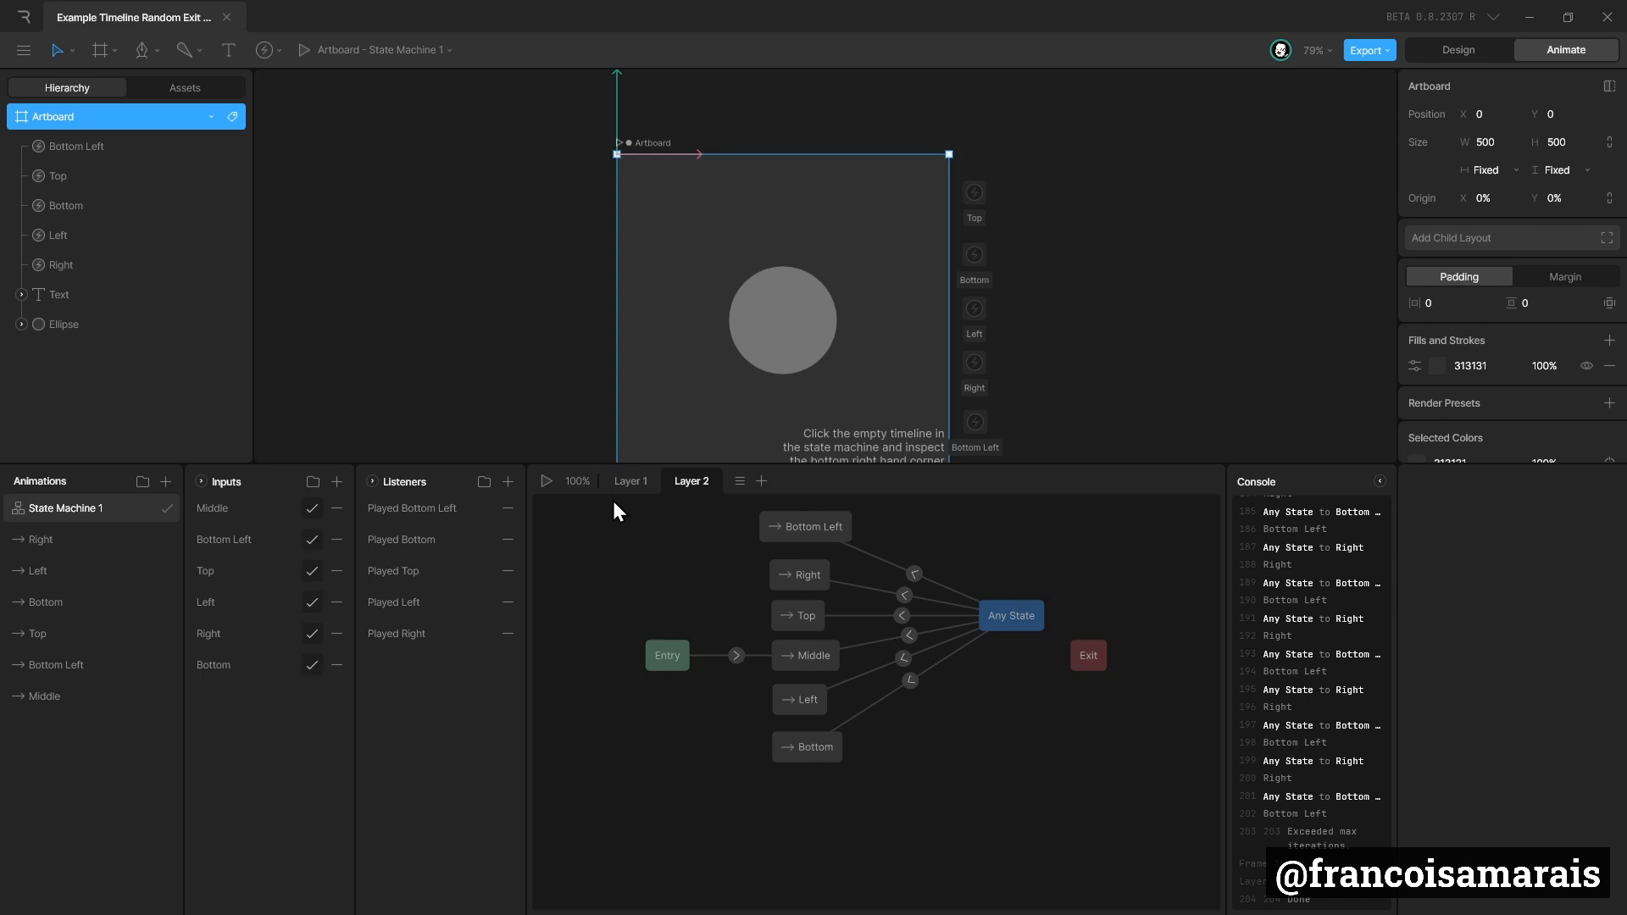
Enable Randomize exit on Any State and play the state machine to test it.
left_click_drag(991, 632, 988, 659)
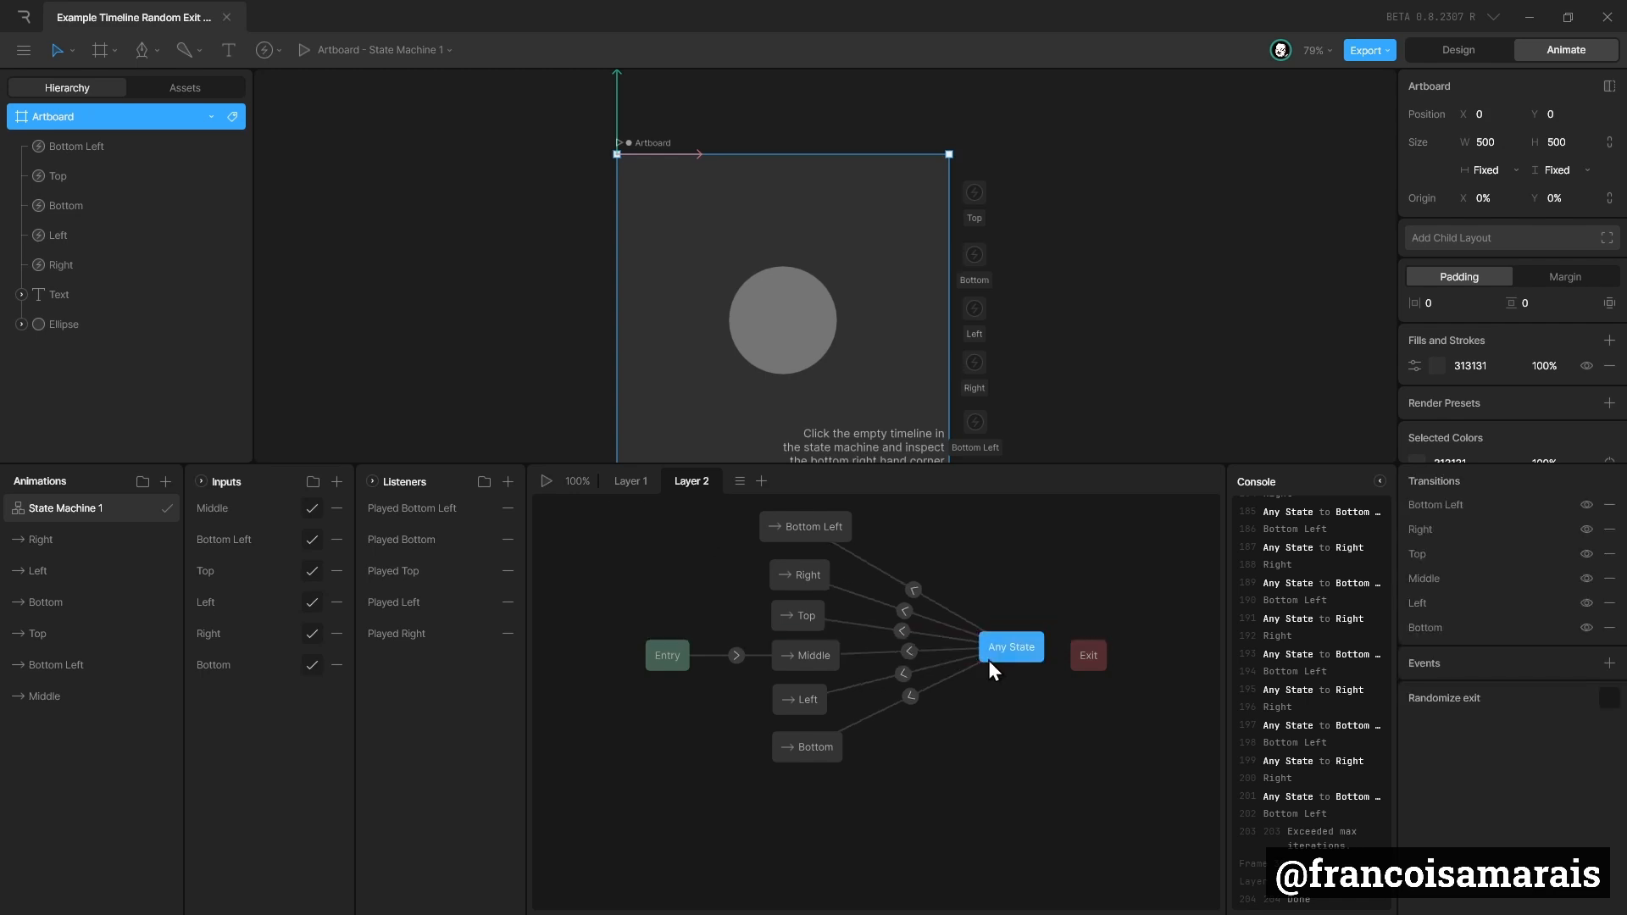
left_click_drag(1090, 659, 1112, 659)
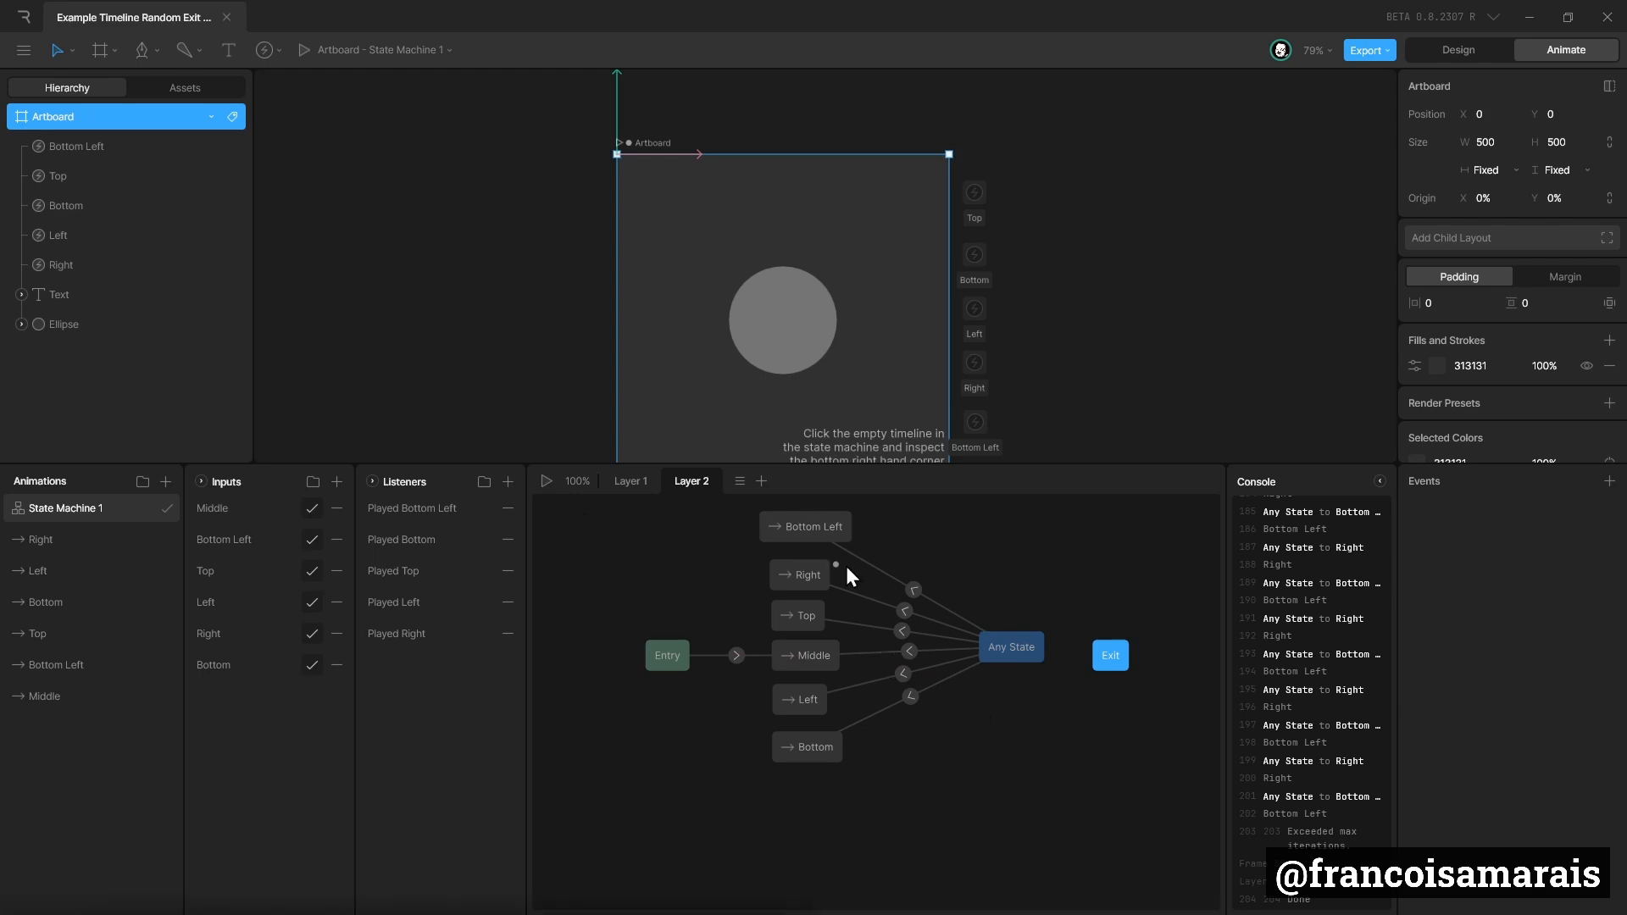
left_click(998, 647)
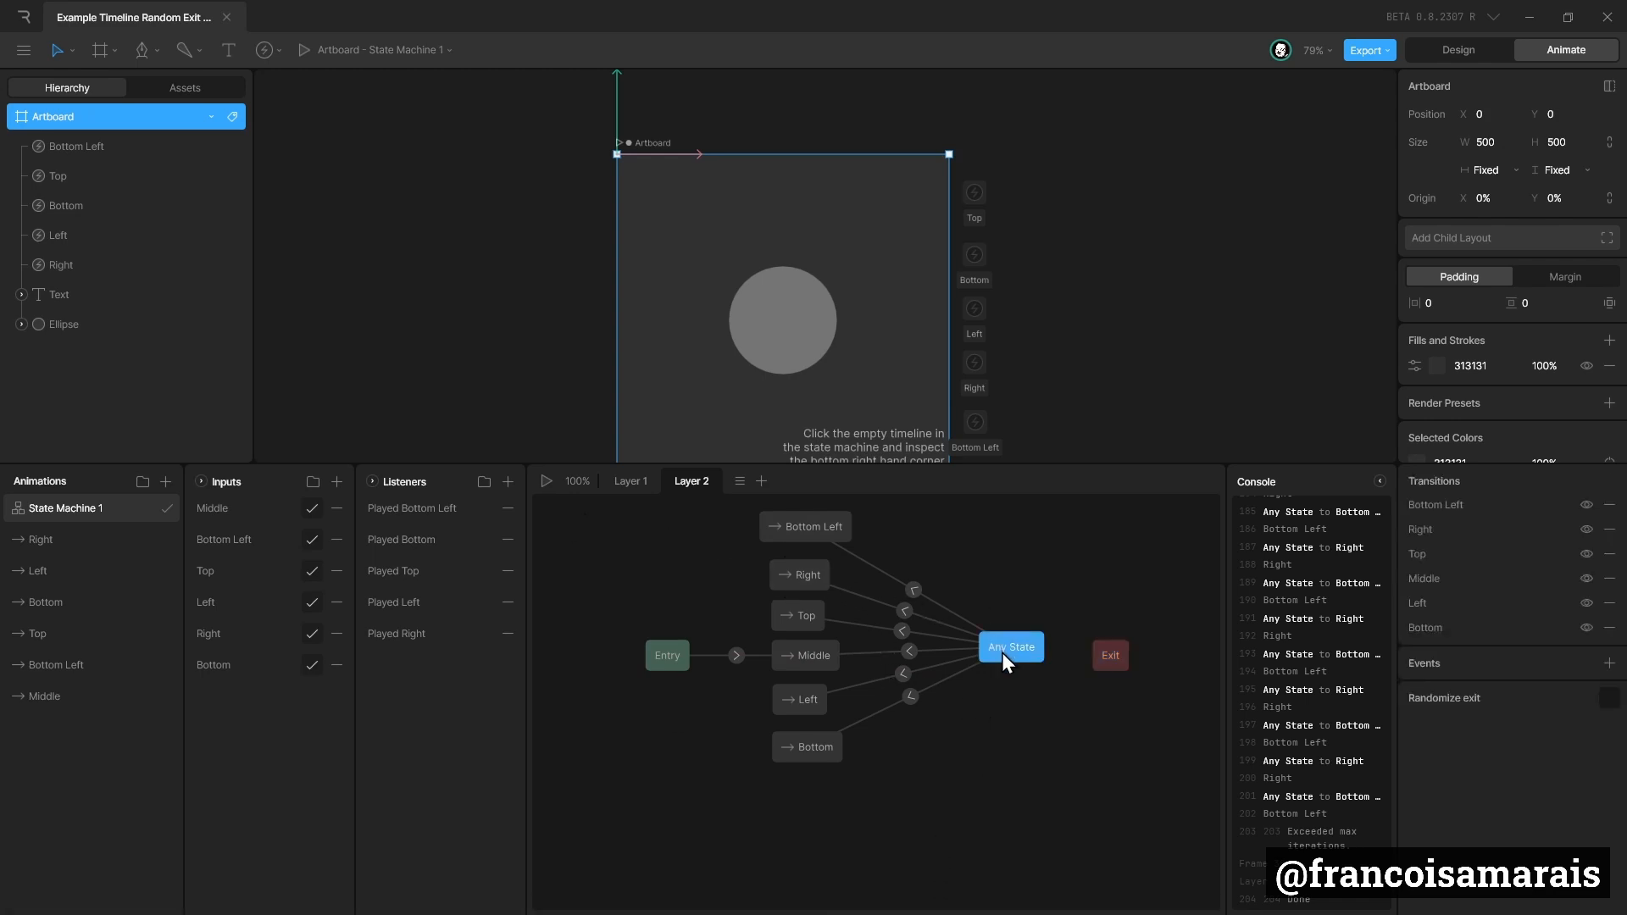
left_click(1608, 700)
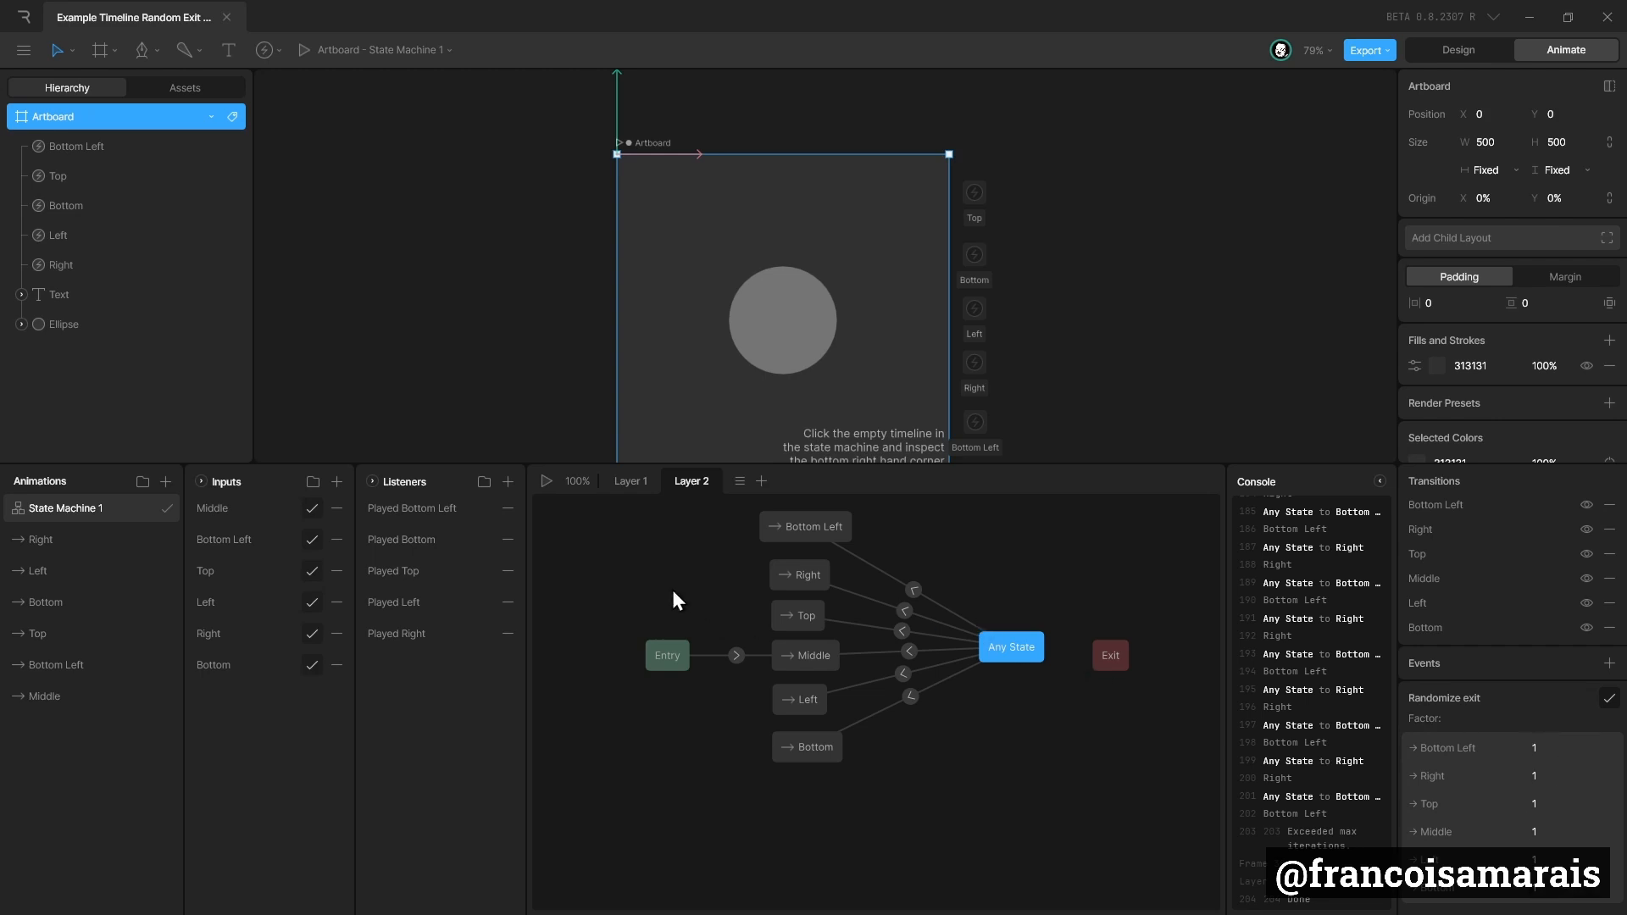
left_click(551, 485)
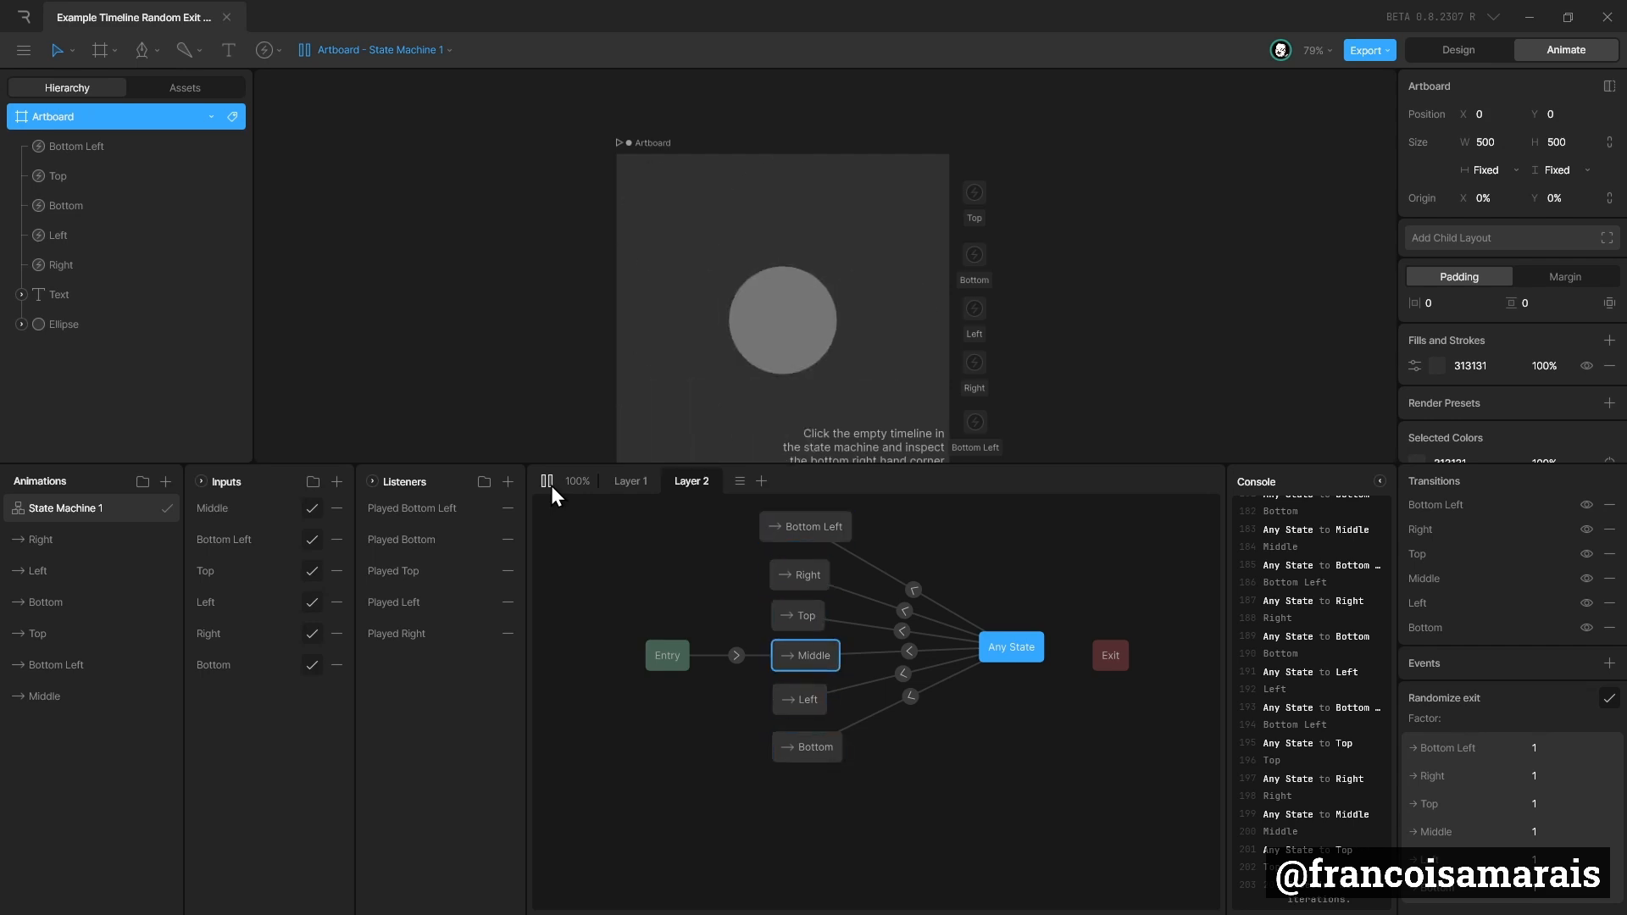
left_click(551, 485)
Set the duration of all six Any State transitions to 300 ms and preview the state machine.
left_click_drag(932, 571, 893, 731)
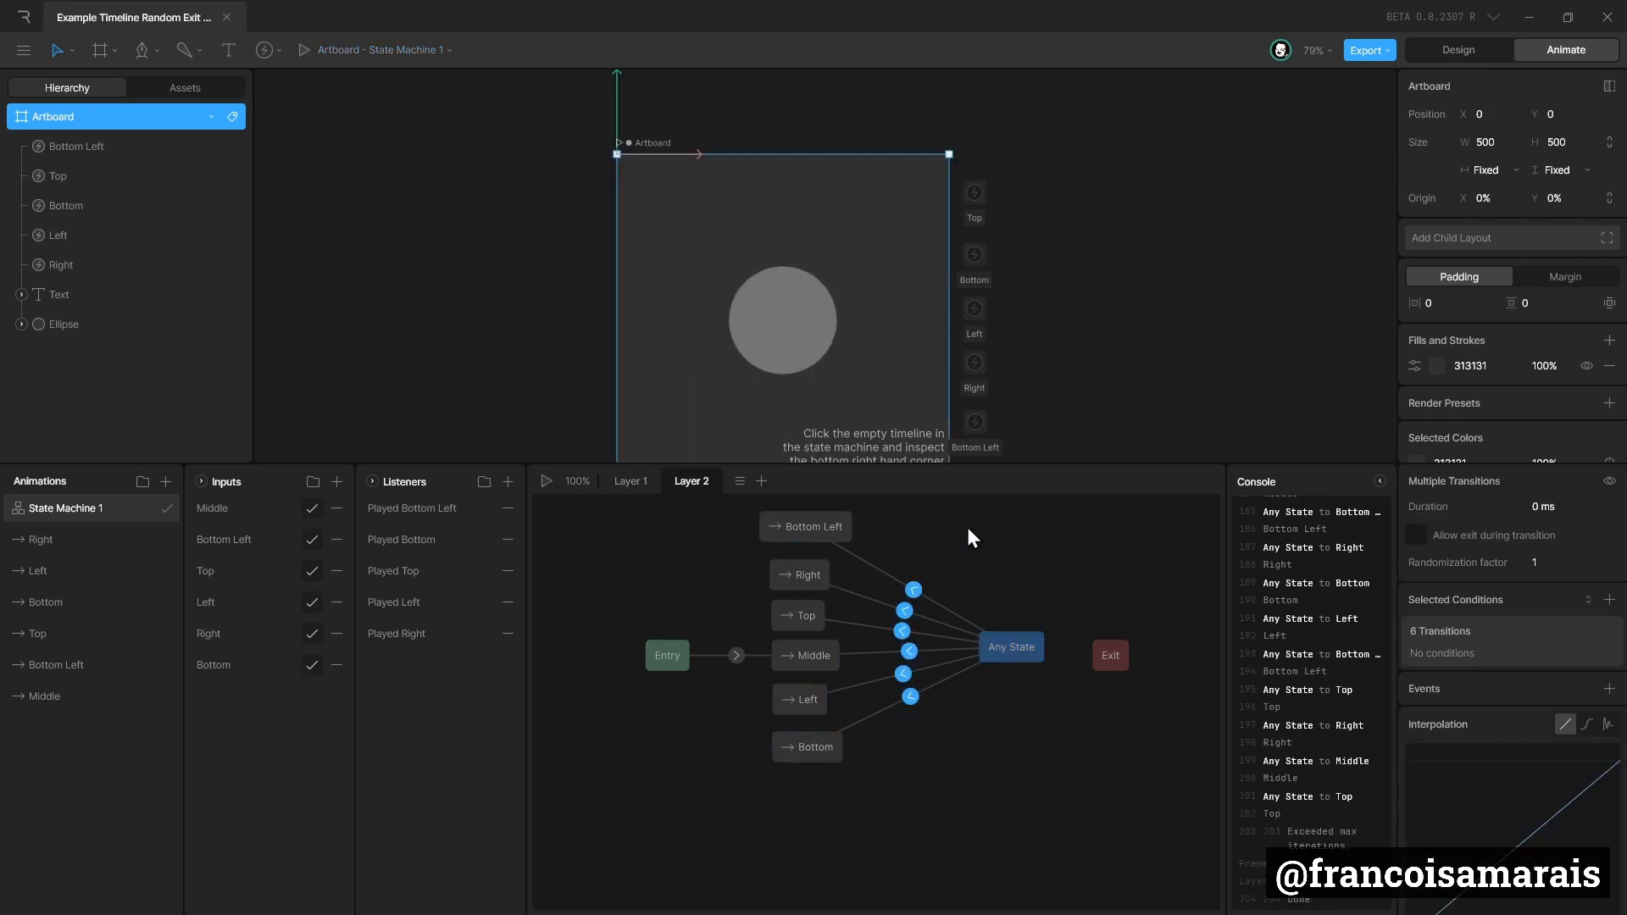
left_click(1562, 507)
type("300")
key("Return")
left_click(548, 480)
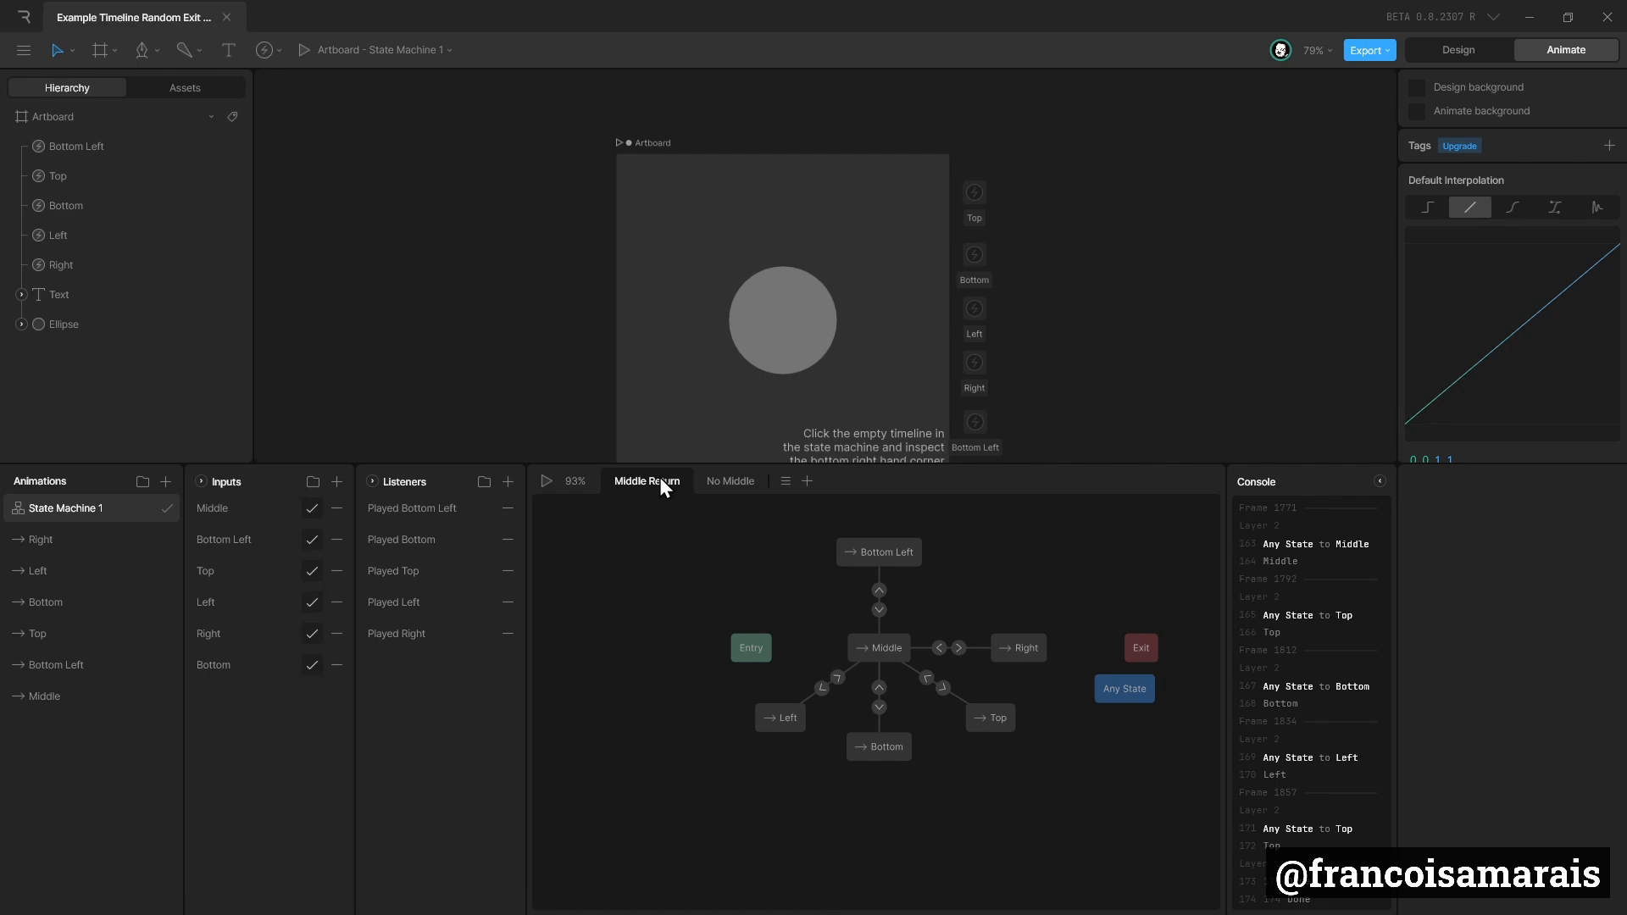
left_click_drag(771, 648, 829, 647)
left_click(805, 650)
key("Delete")
Compare the Middle Return and No Middle layers, checking the settings shared by the six Any State transitions.
left_click(734, 483)
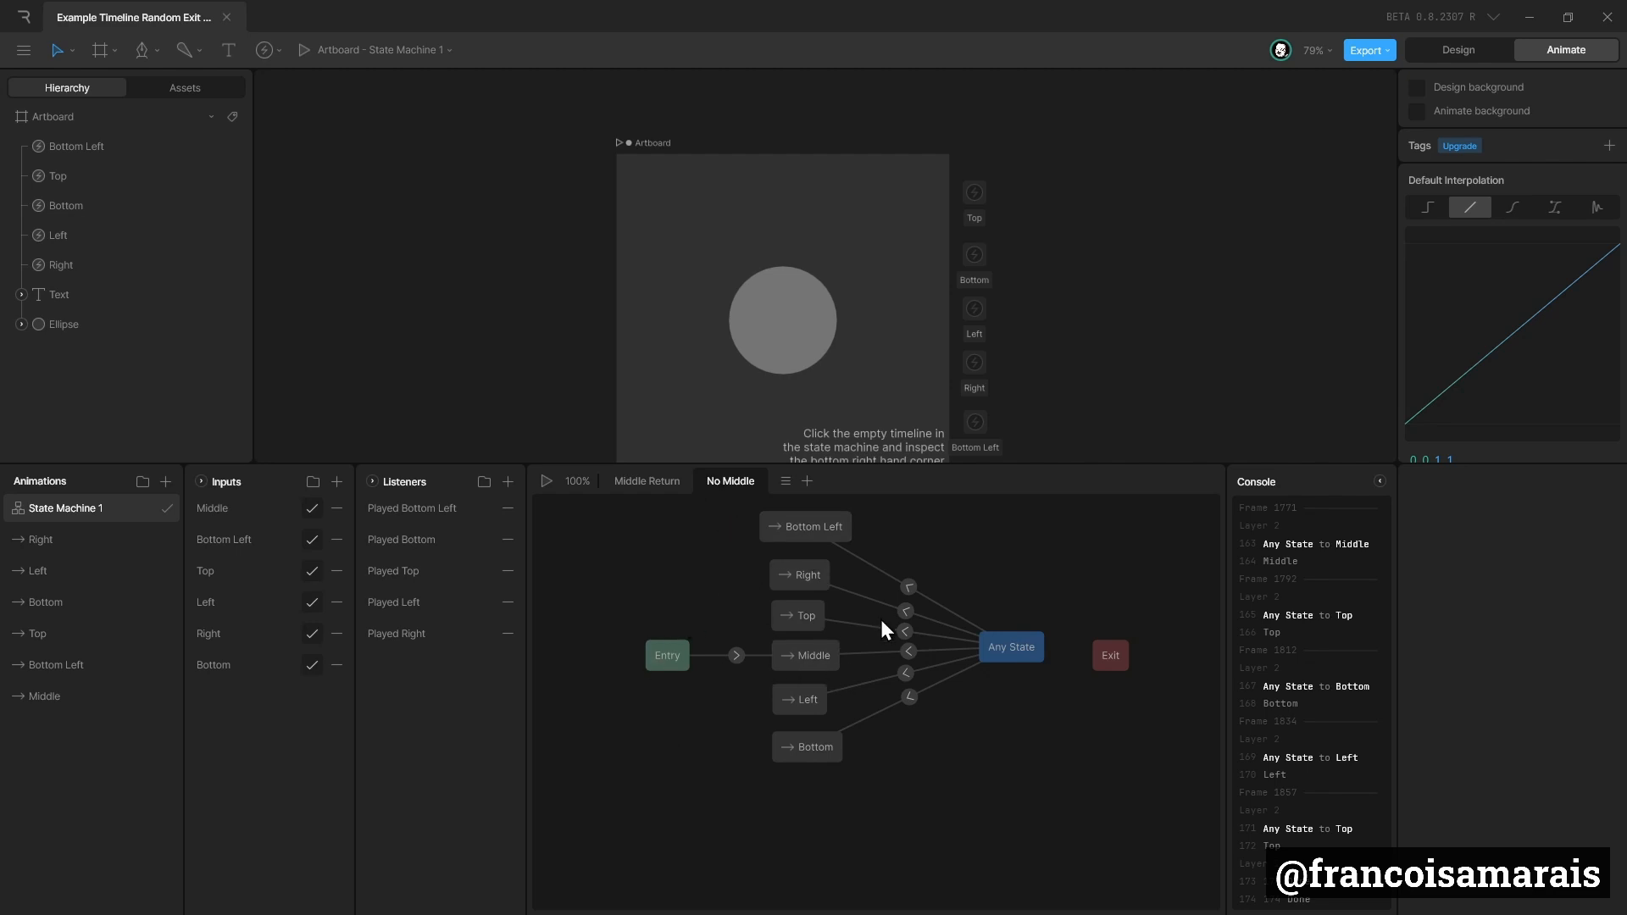
left_click(665, 491)
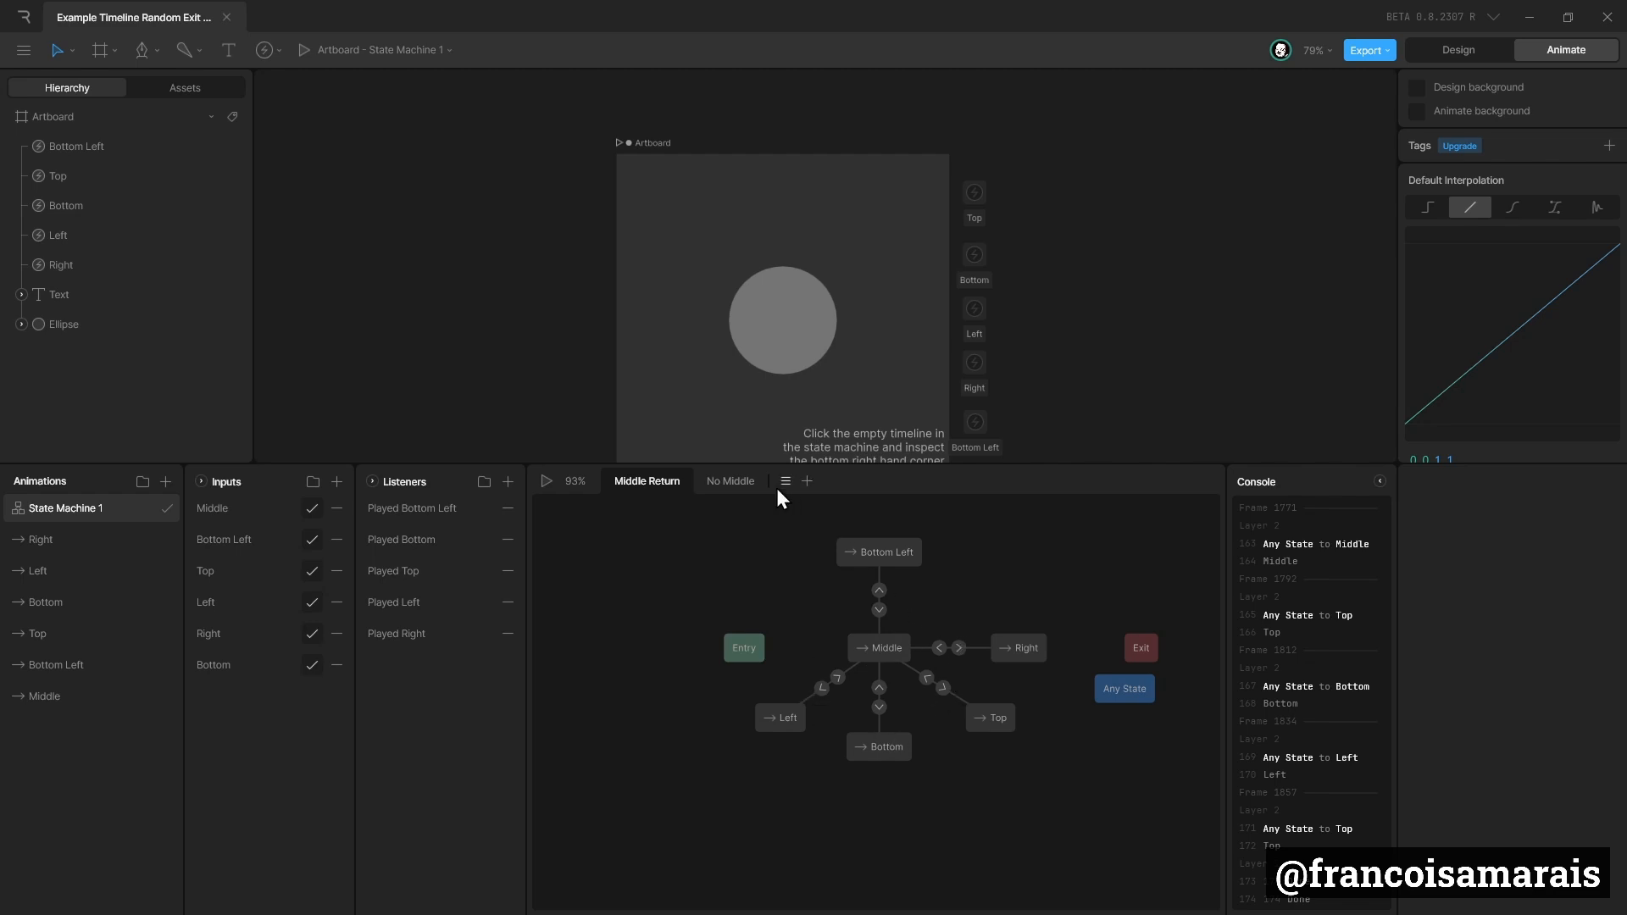
left_click(749, 481)
left_click_drag(917, 648, 888, 820)
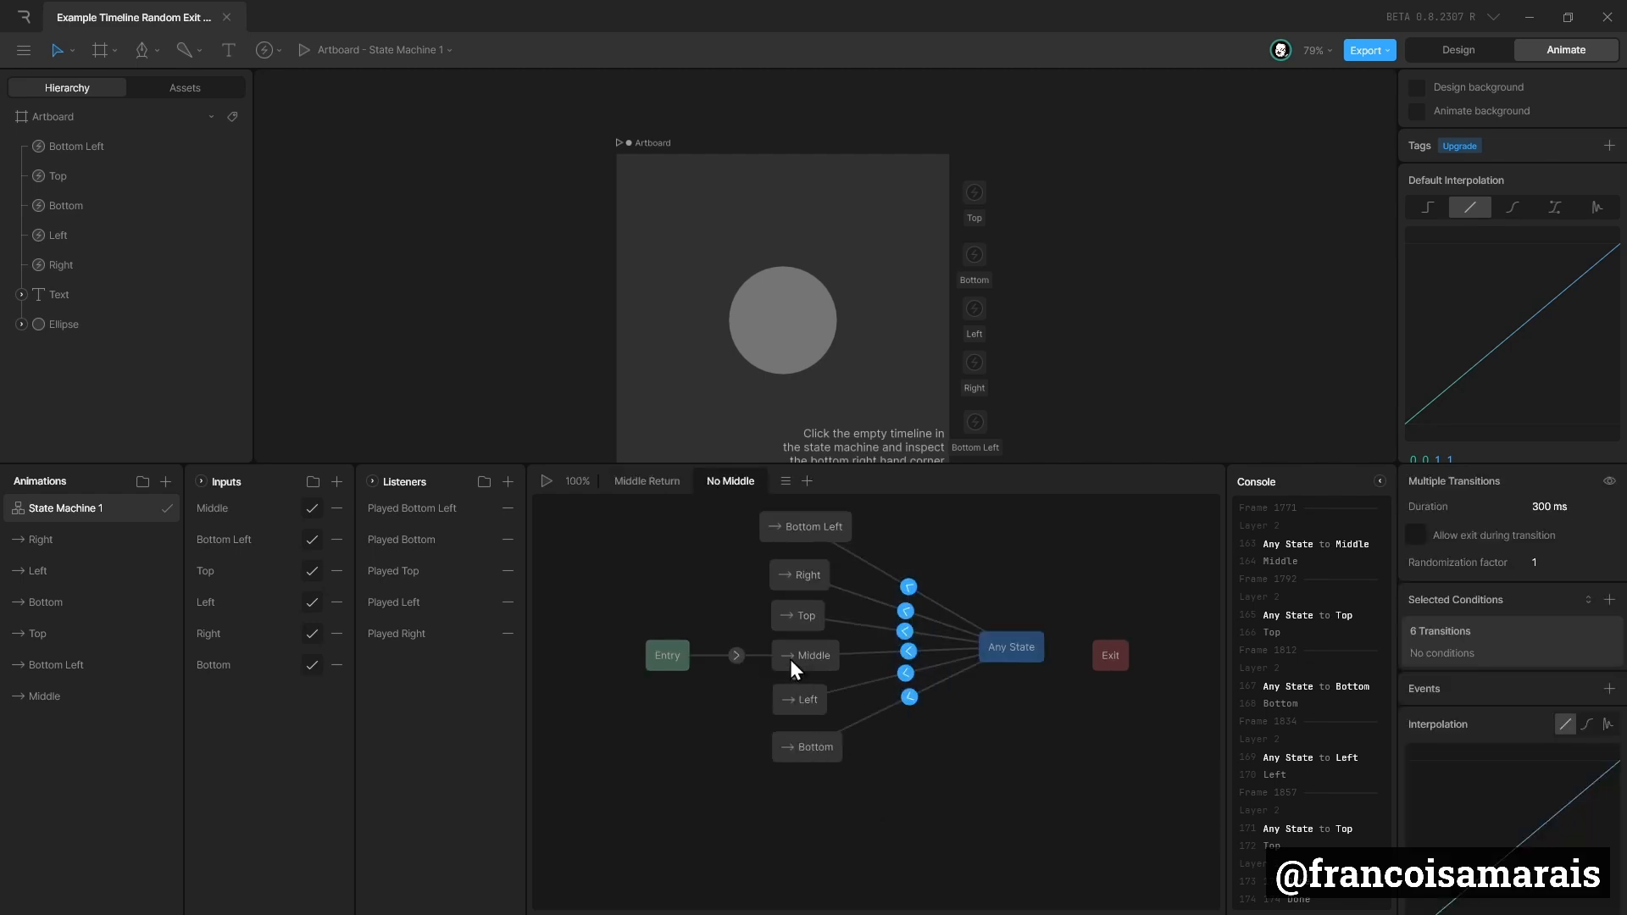
left_click(628, 482)
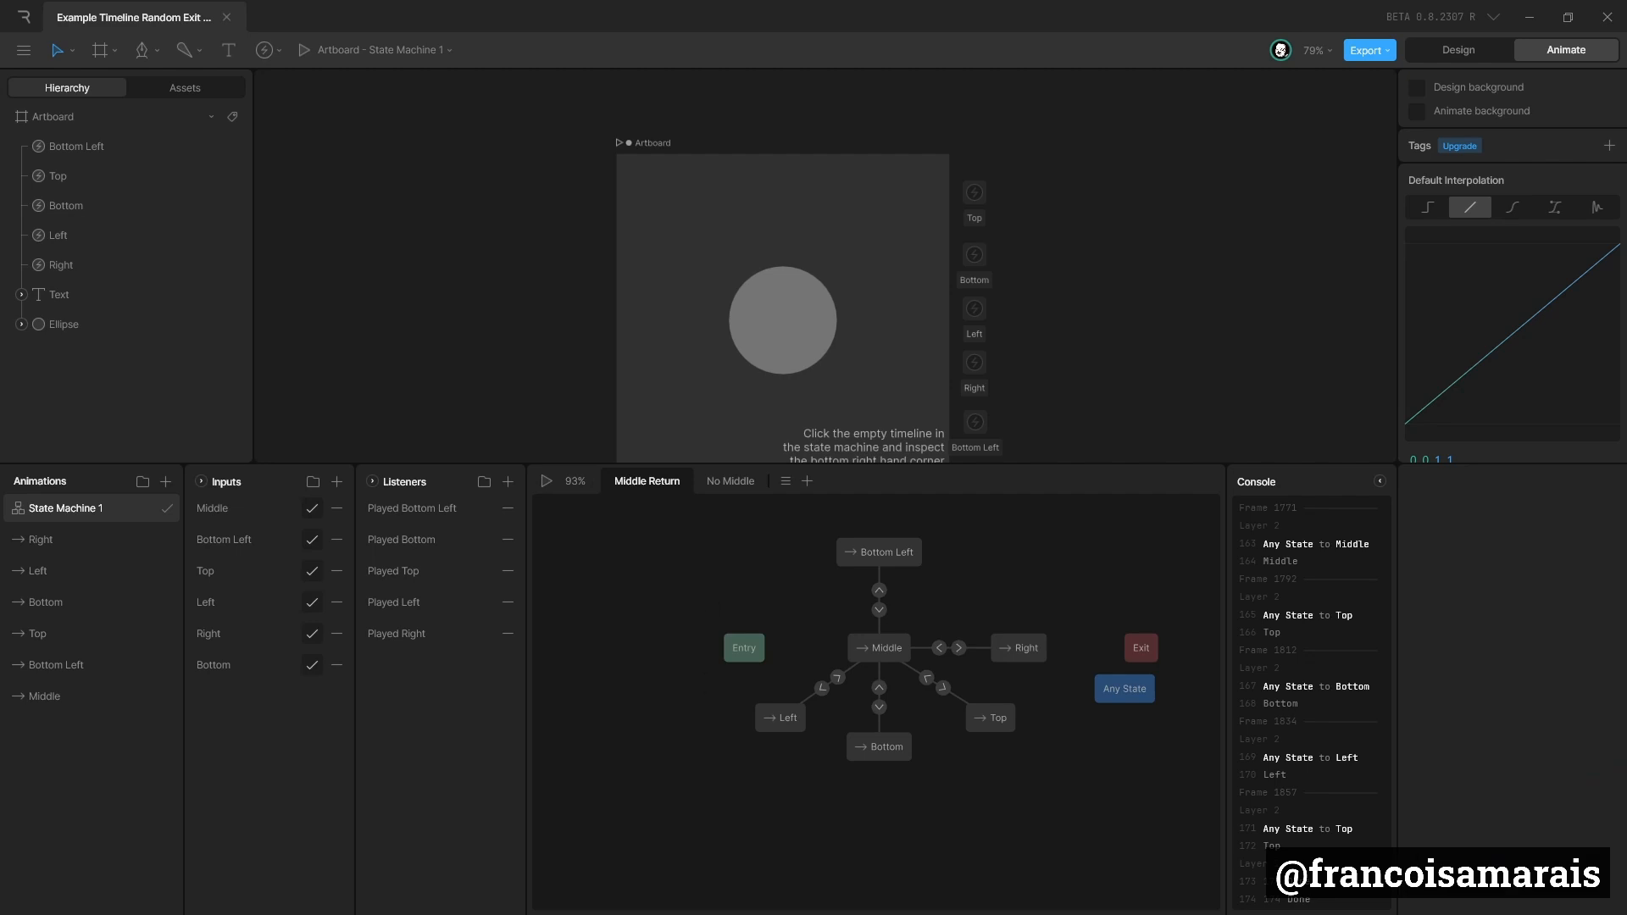
mouse_move(1083, 831)
left_mouse_down()
mouse_move(682, 515)
mouse_move(902, 613)
mouse_move(1066, 830)
left_mouse_up()
left_click(691, 527)
left_click(1066, 831)
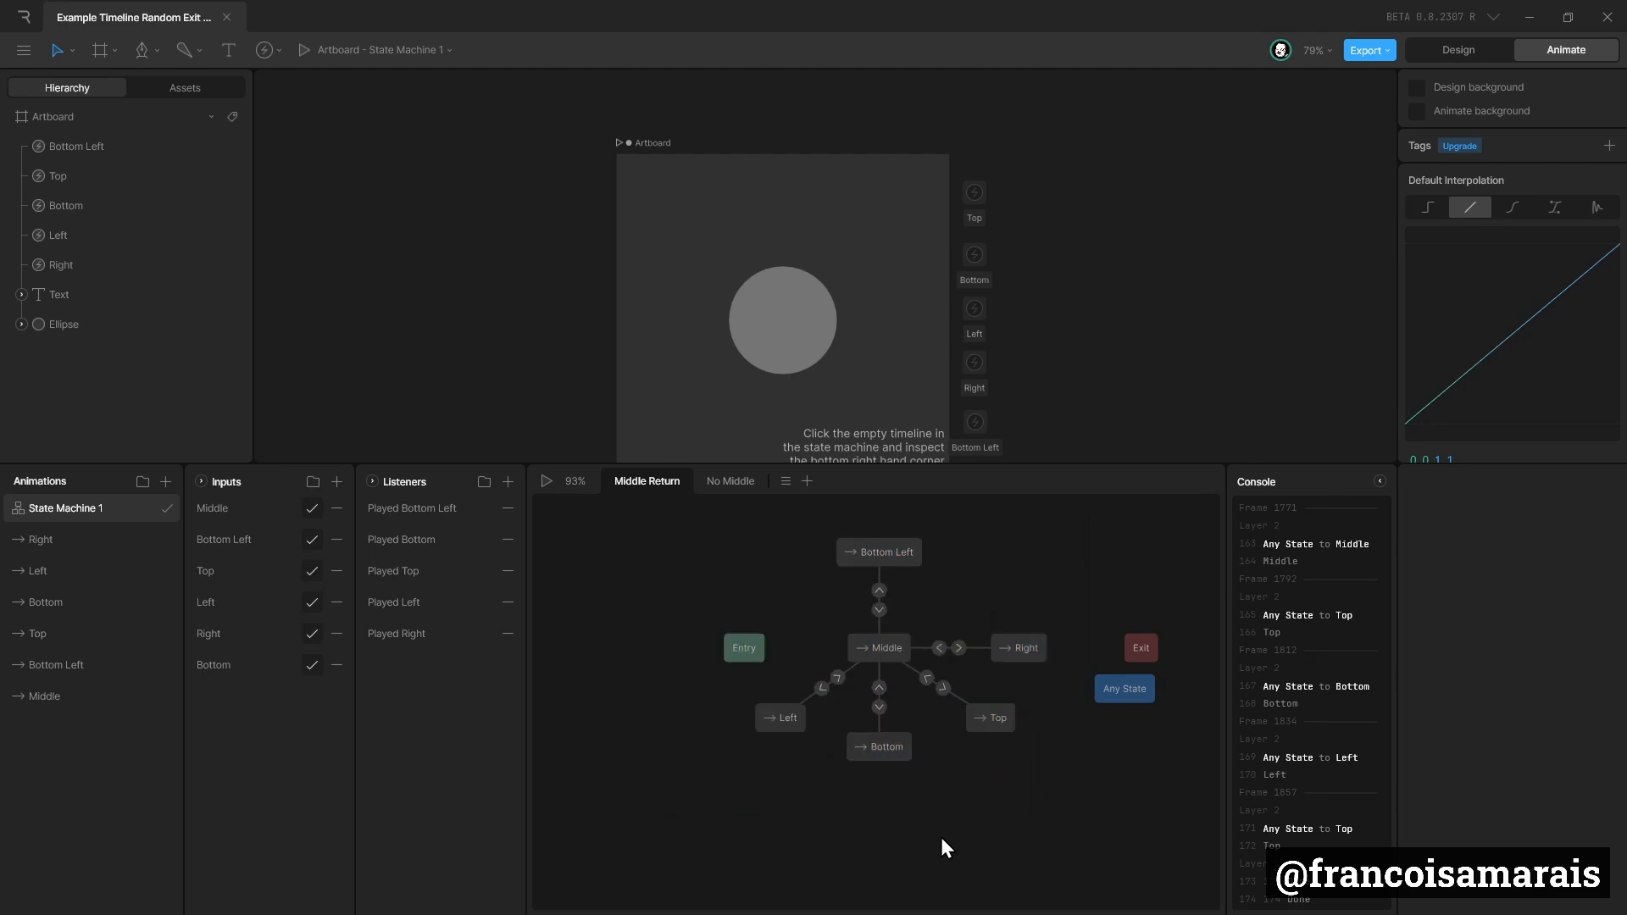